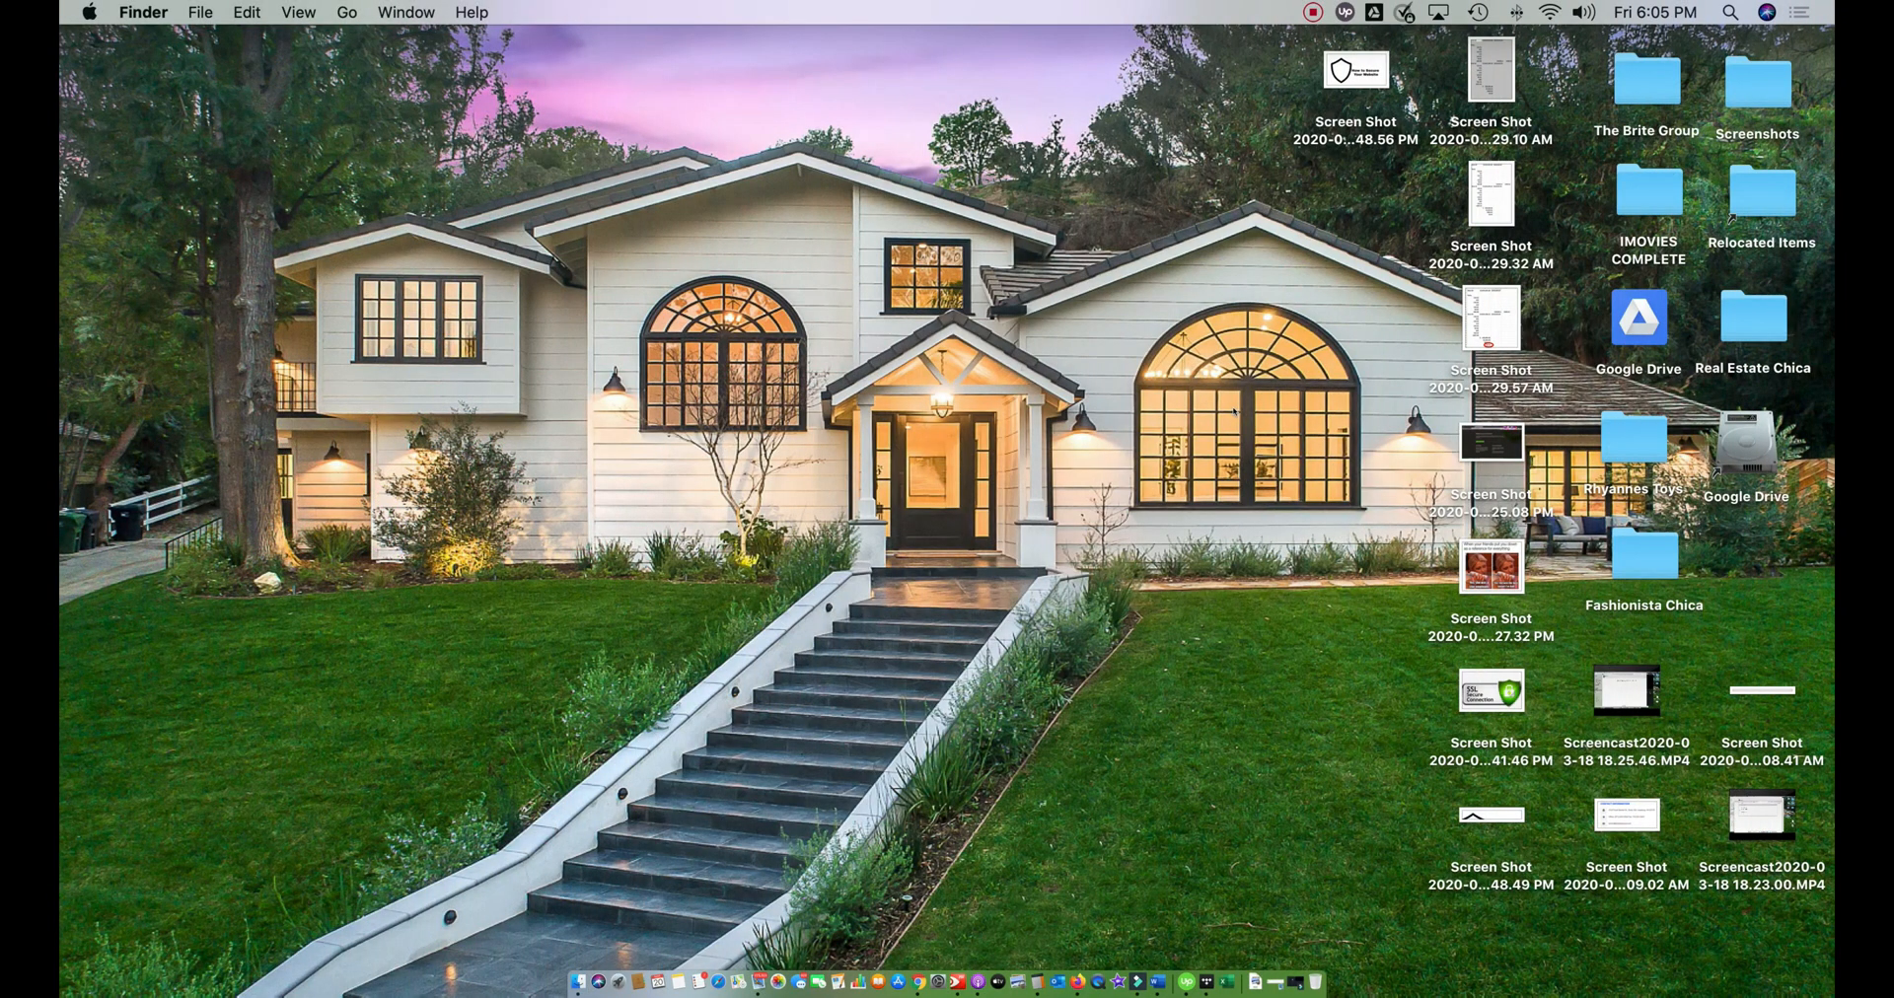
- Switch to Google Chrome, open the Fashionisita Chica live site from its WordPress dashboard and look over the homepage
left_click(1137, 981)
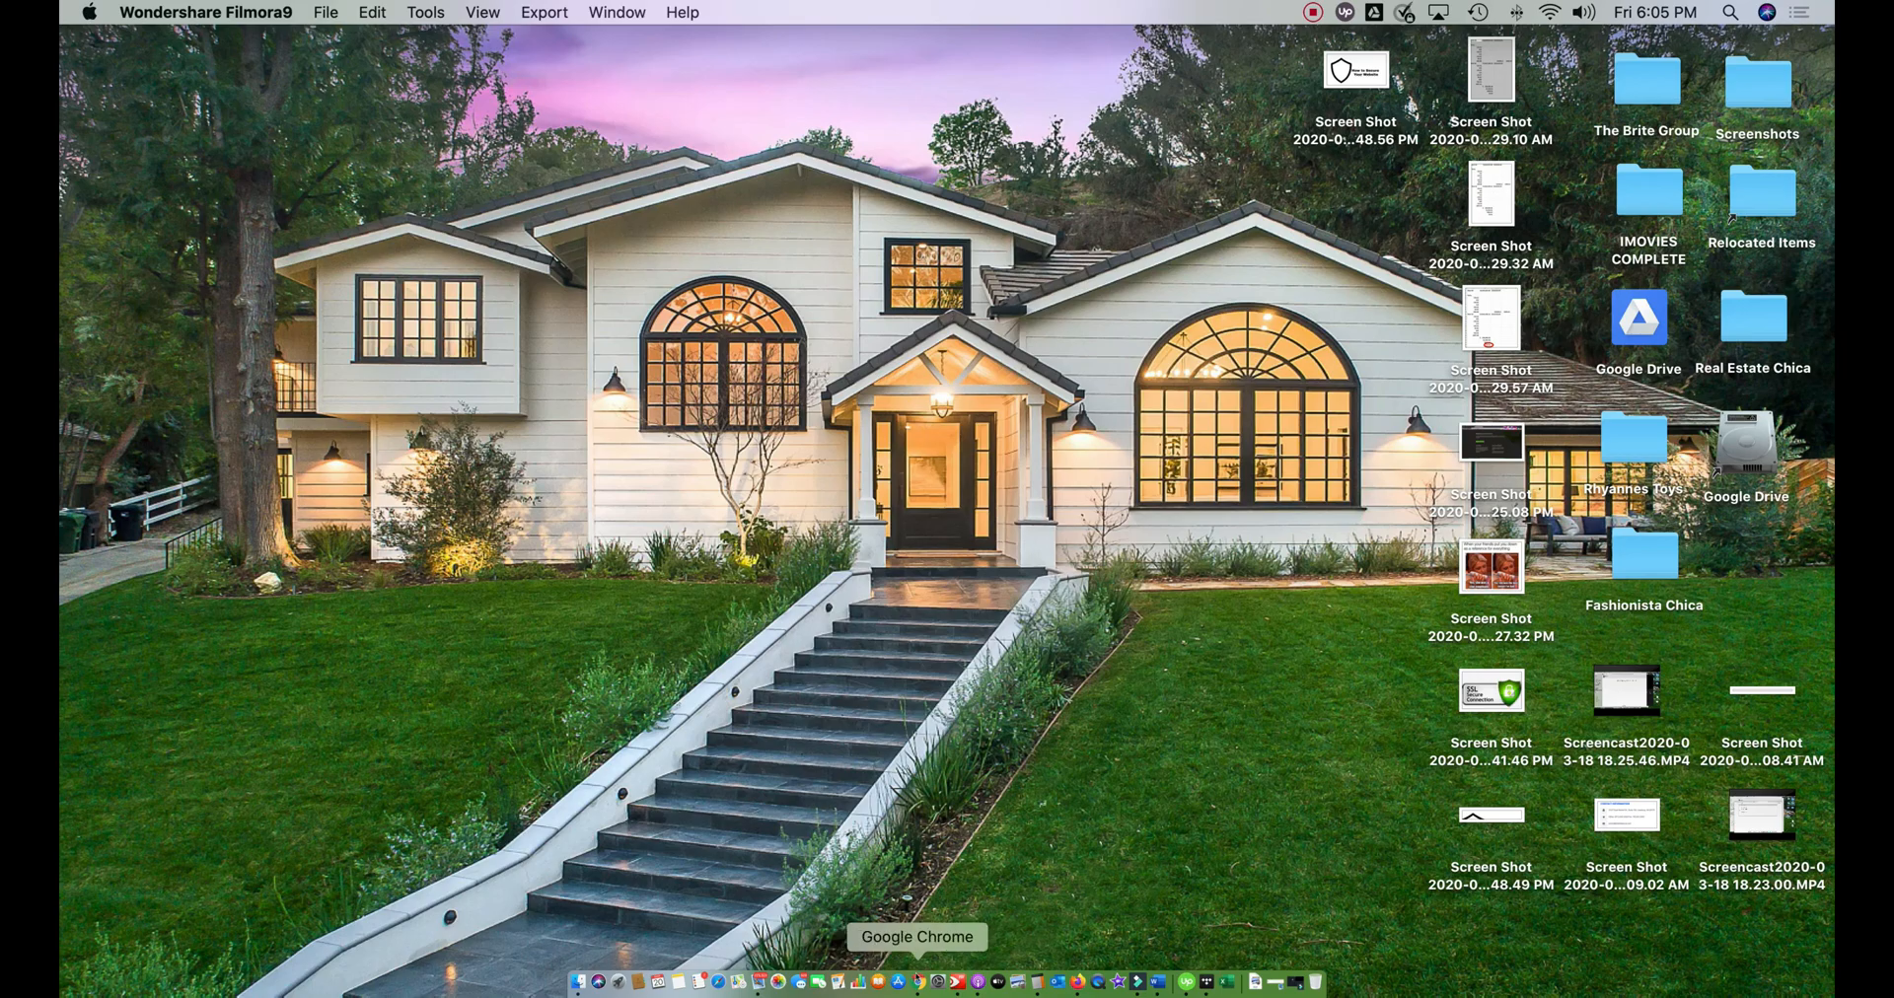
left_click(918, 982)
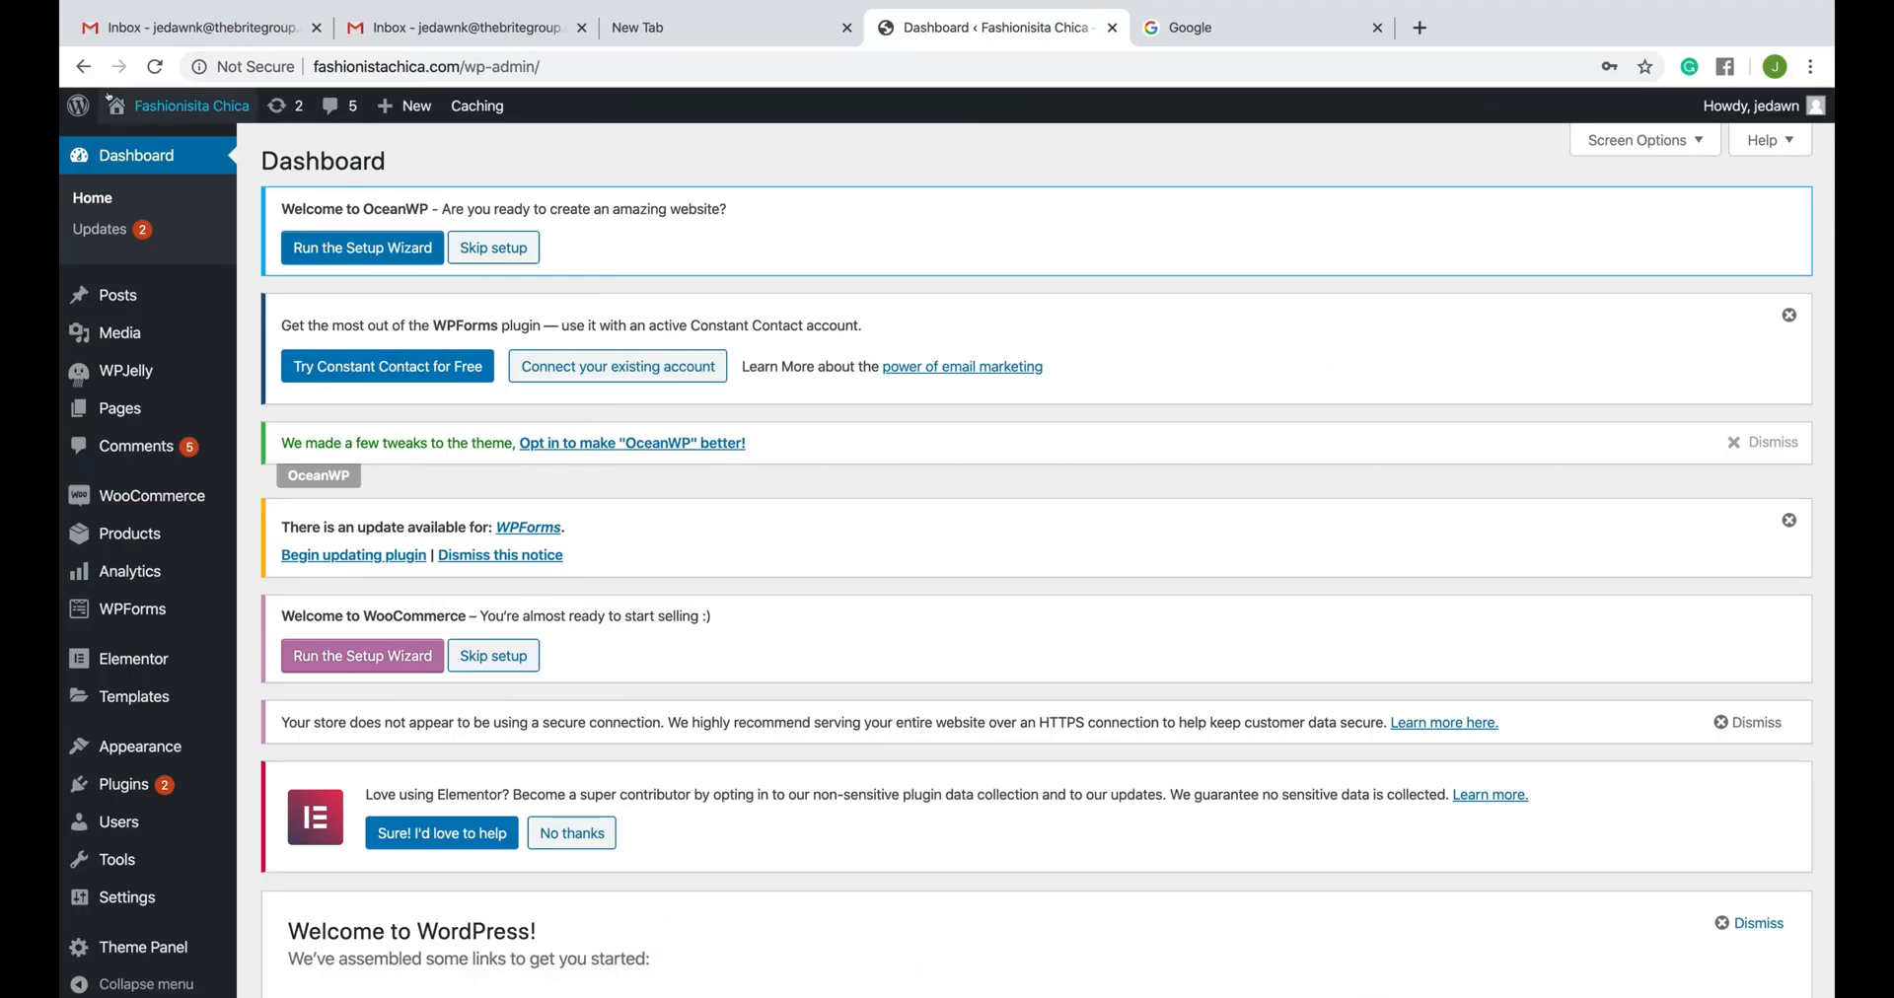
left_click(150, 95)
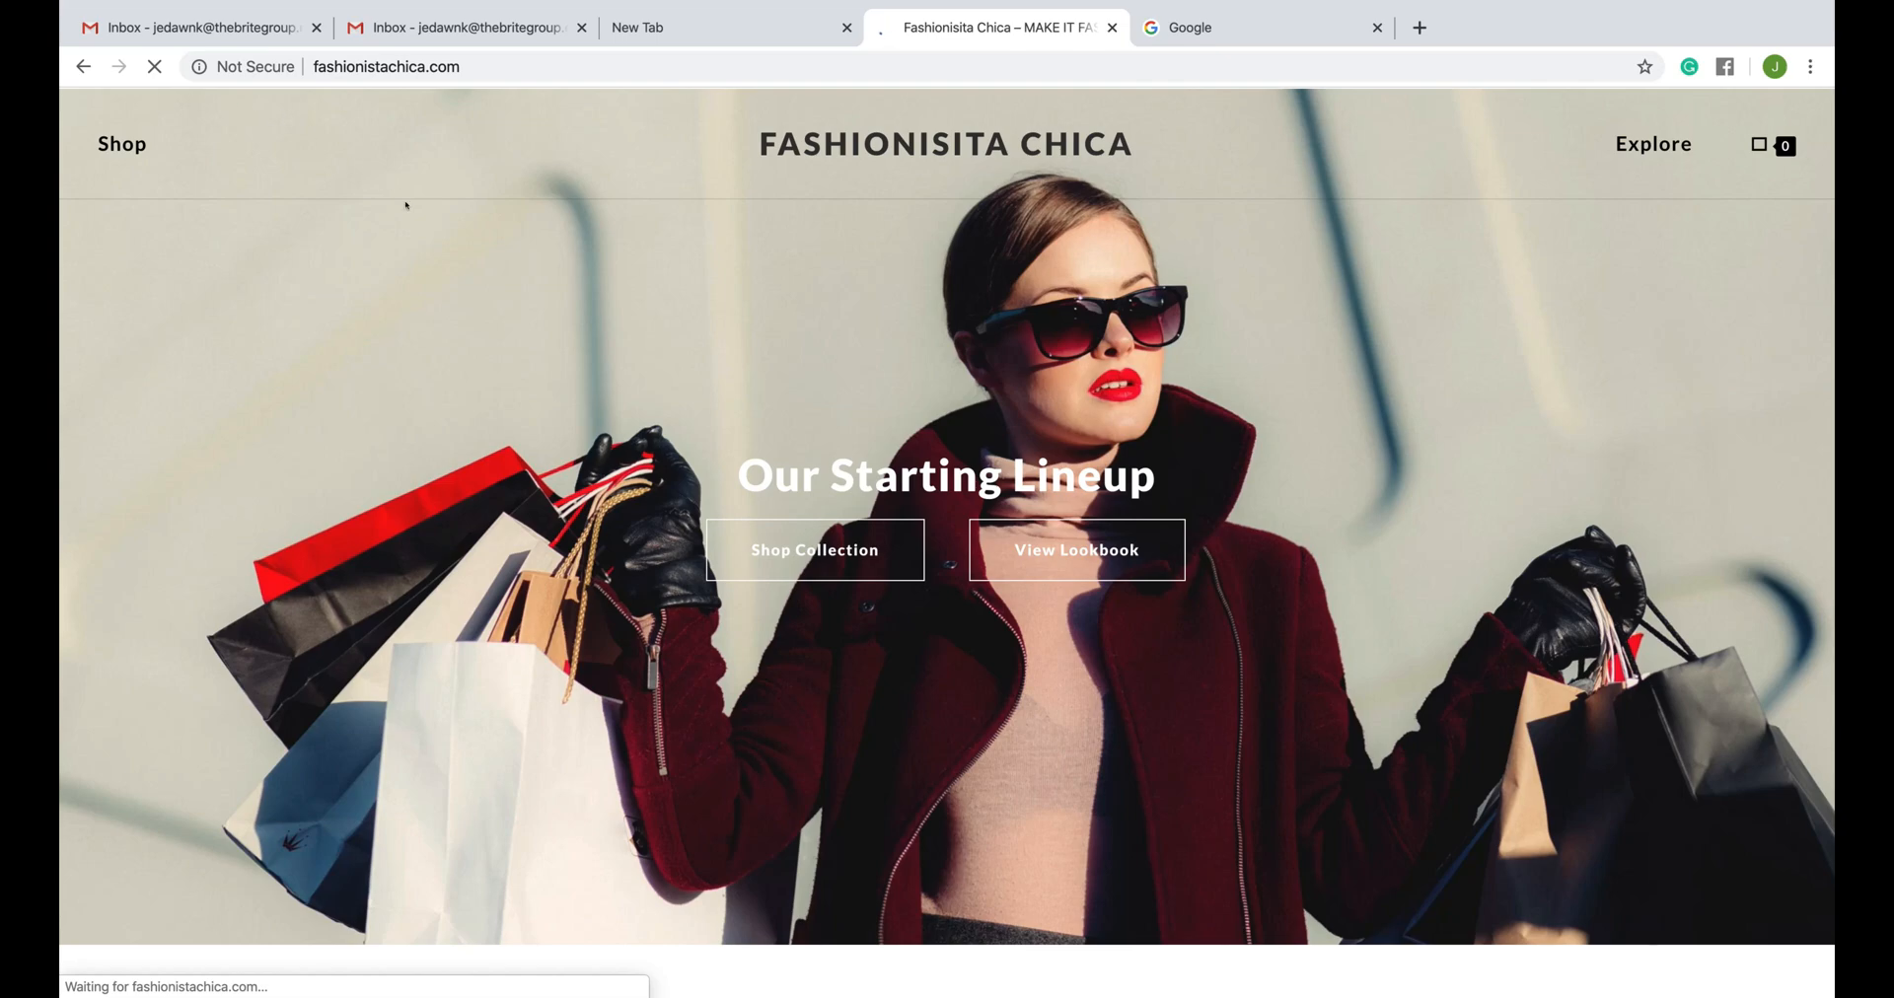
scroll(660, 502, "down", 12)
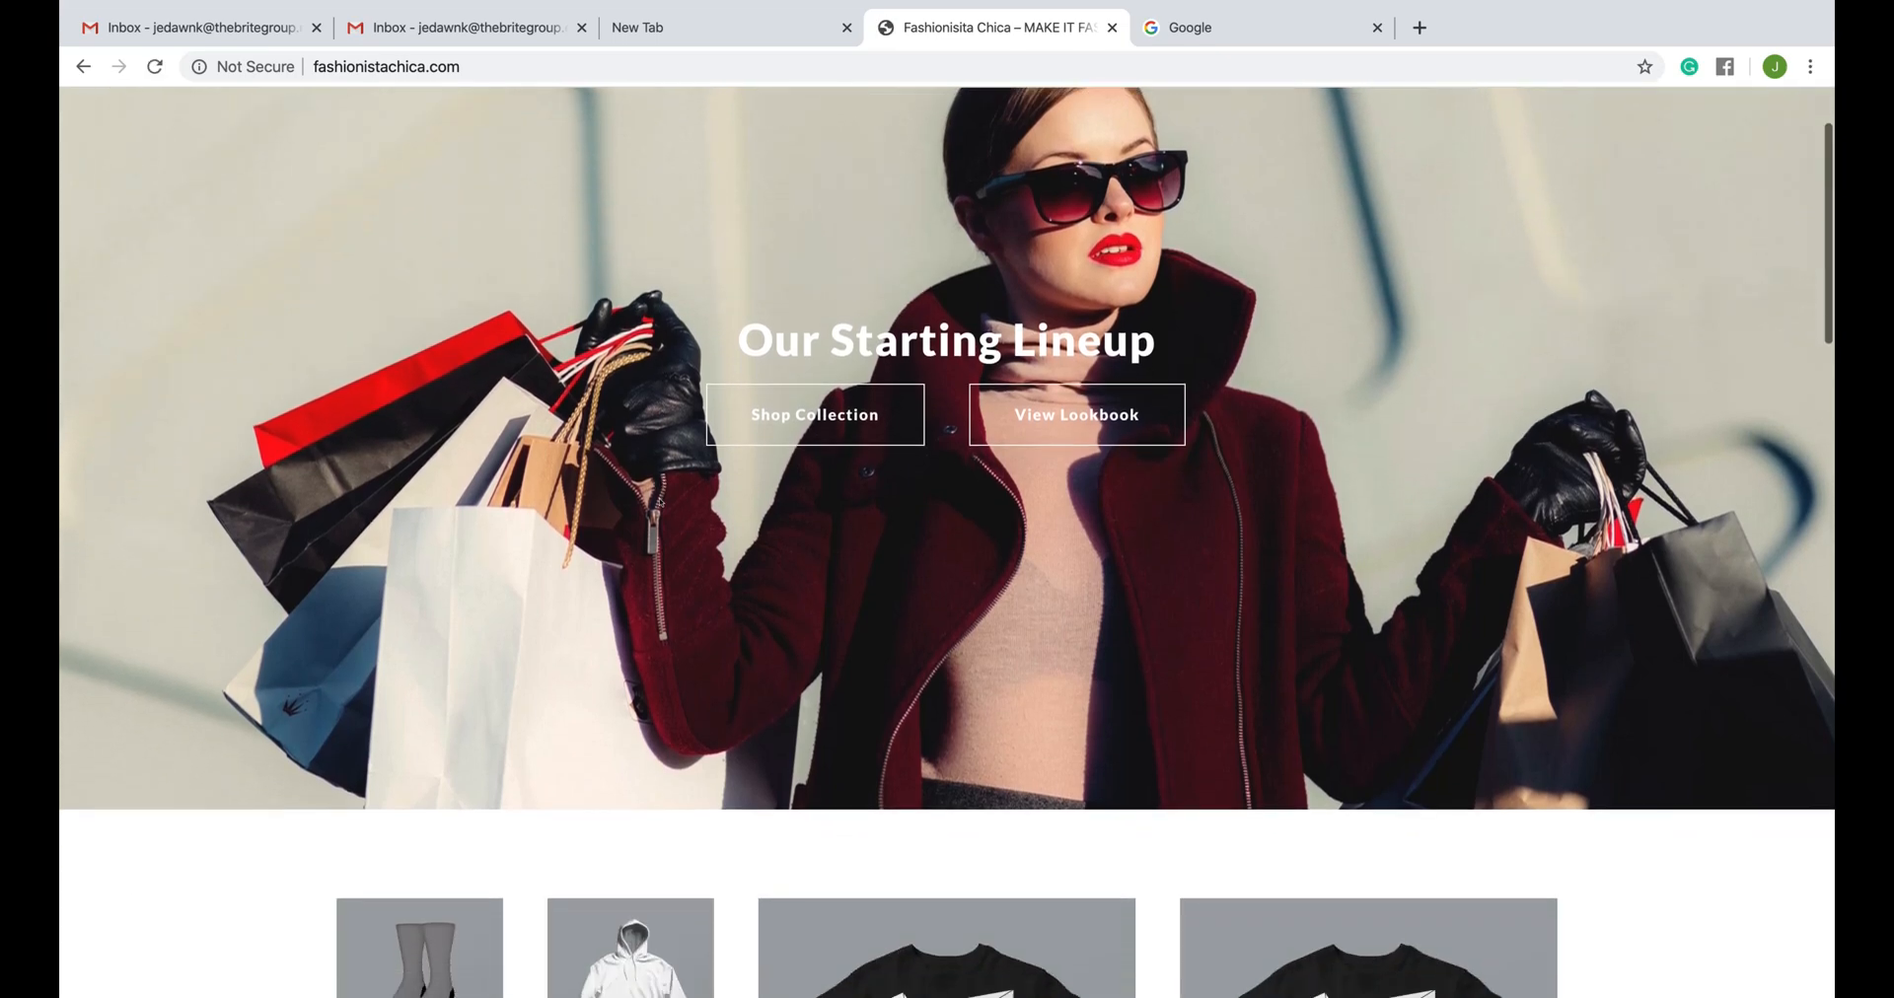
scroll(656, 502, "down", 7)
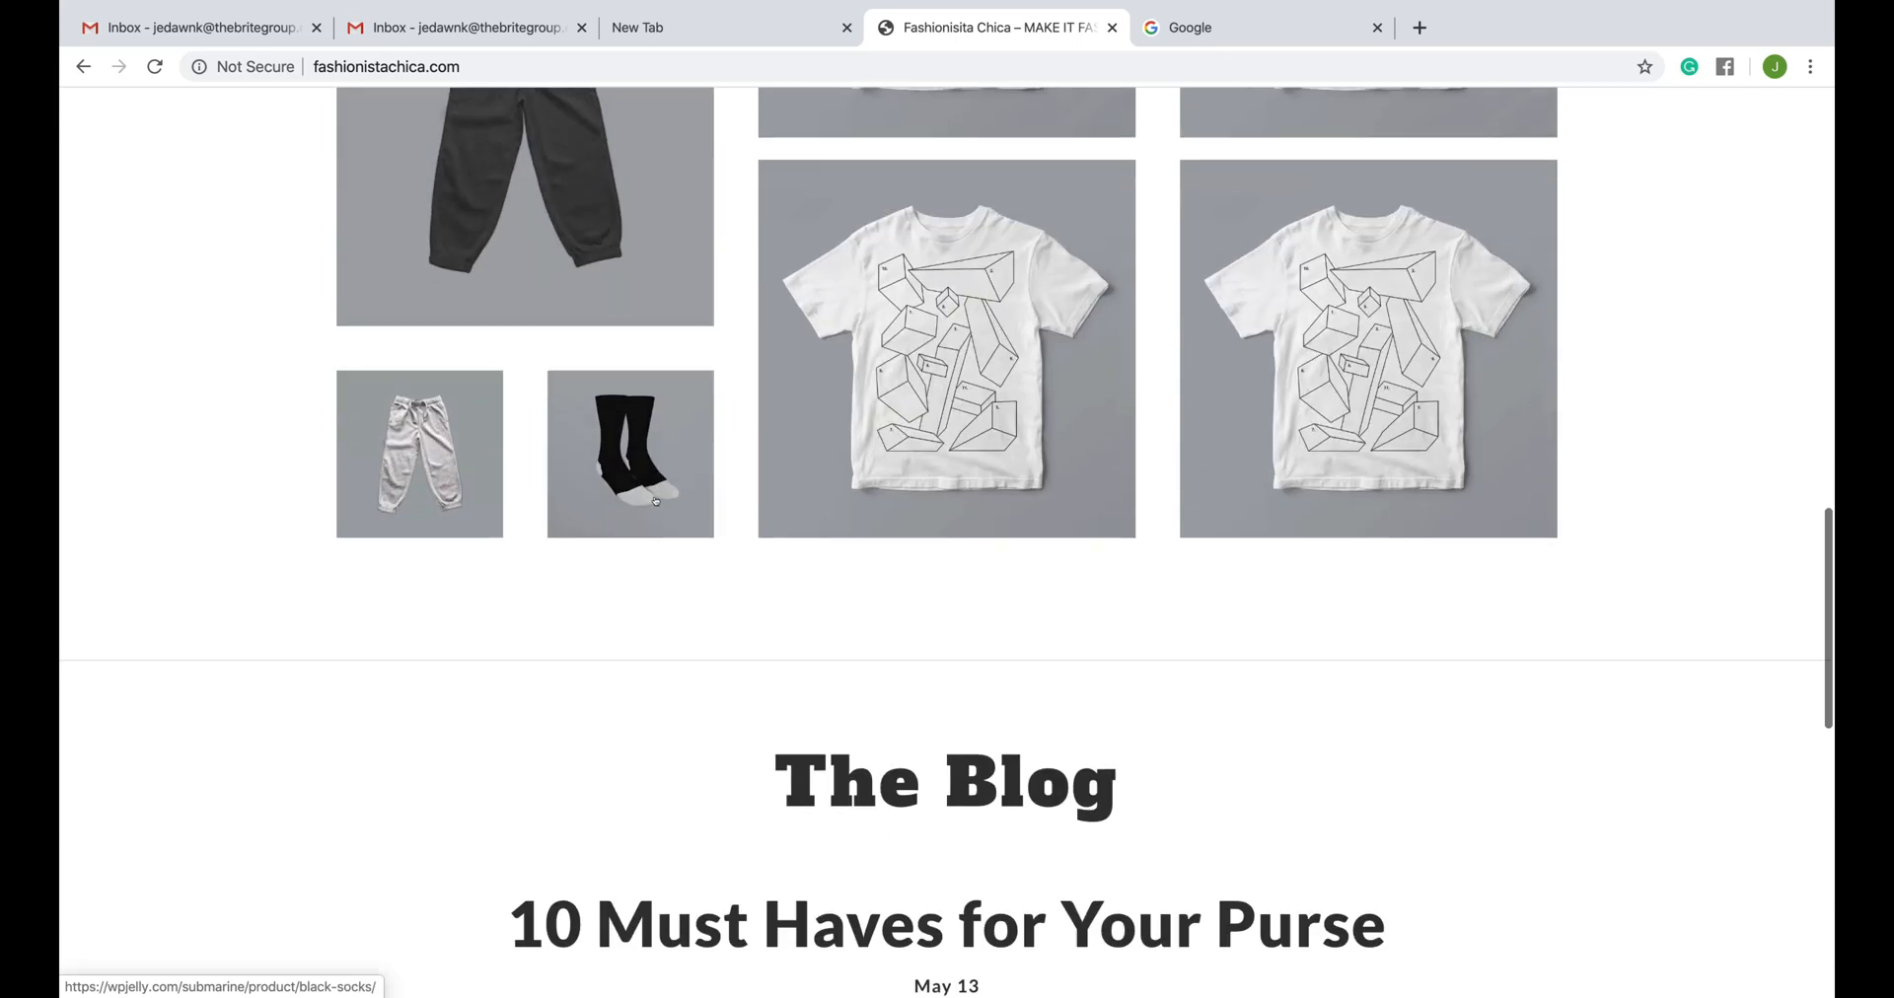
scroll(656, 502, "up", 15)
scroll(655, 502, "up", 5)
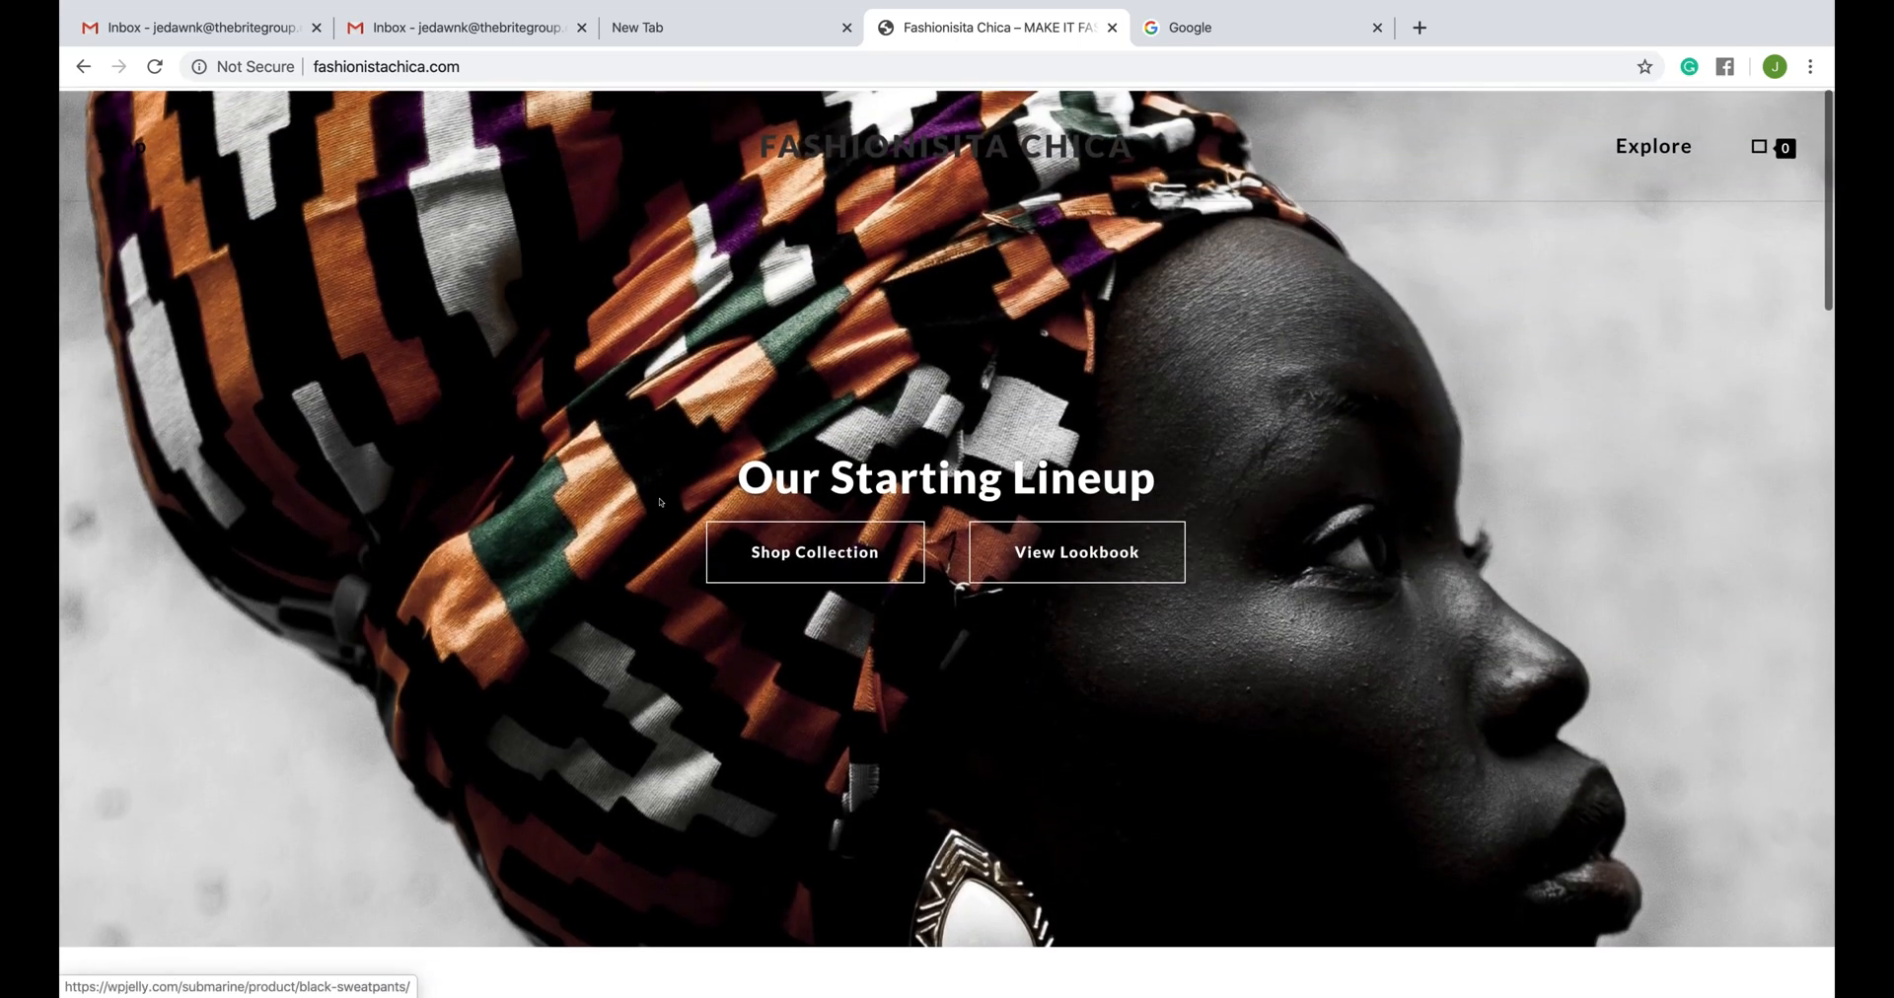
scroll(656, 502, "down", 7)
- Open the Black Printed Design T-Shirt product page from the homepage, review it and return to the homepage
left_click(886, 563)
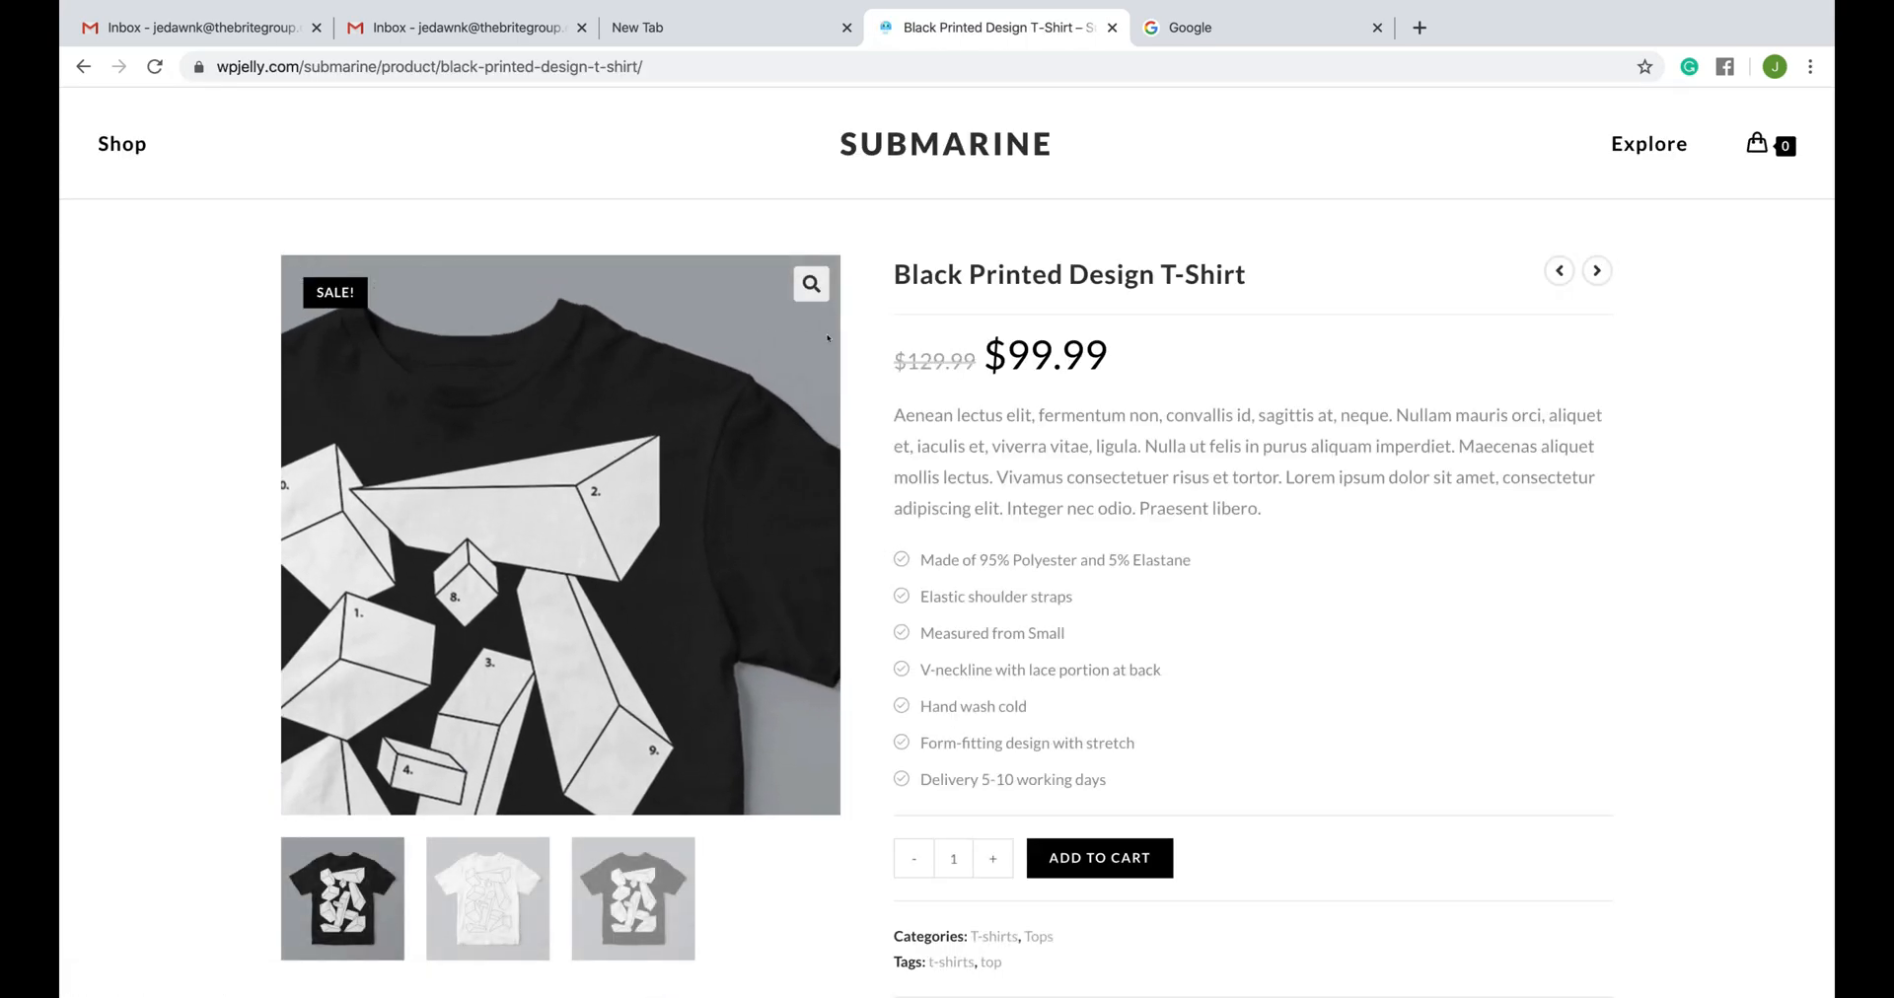
scroll(1233, 564, "down", 10)
scroll(1233, 565, "down", 5)
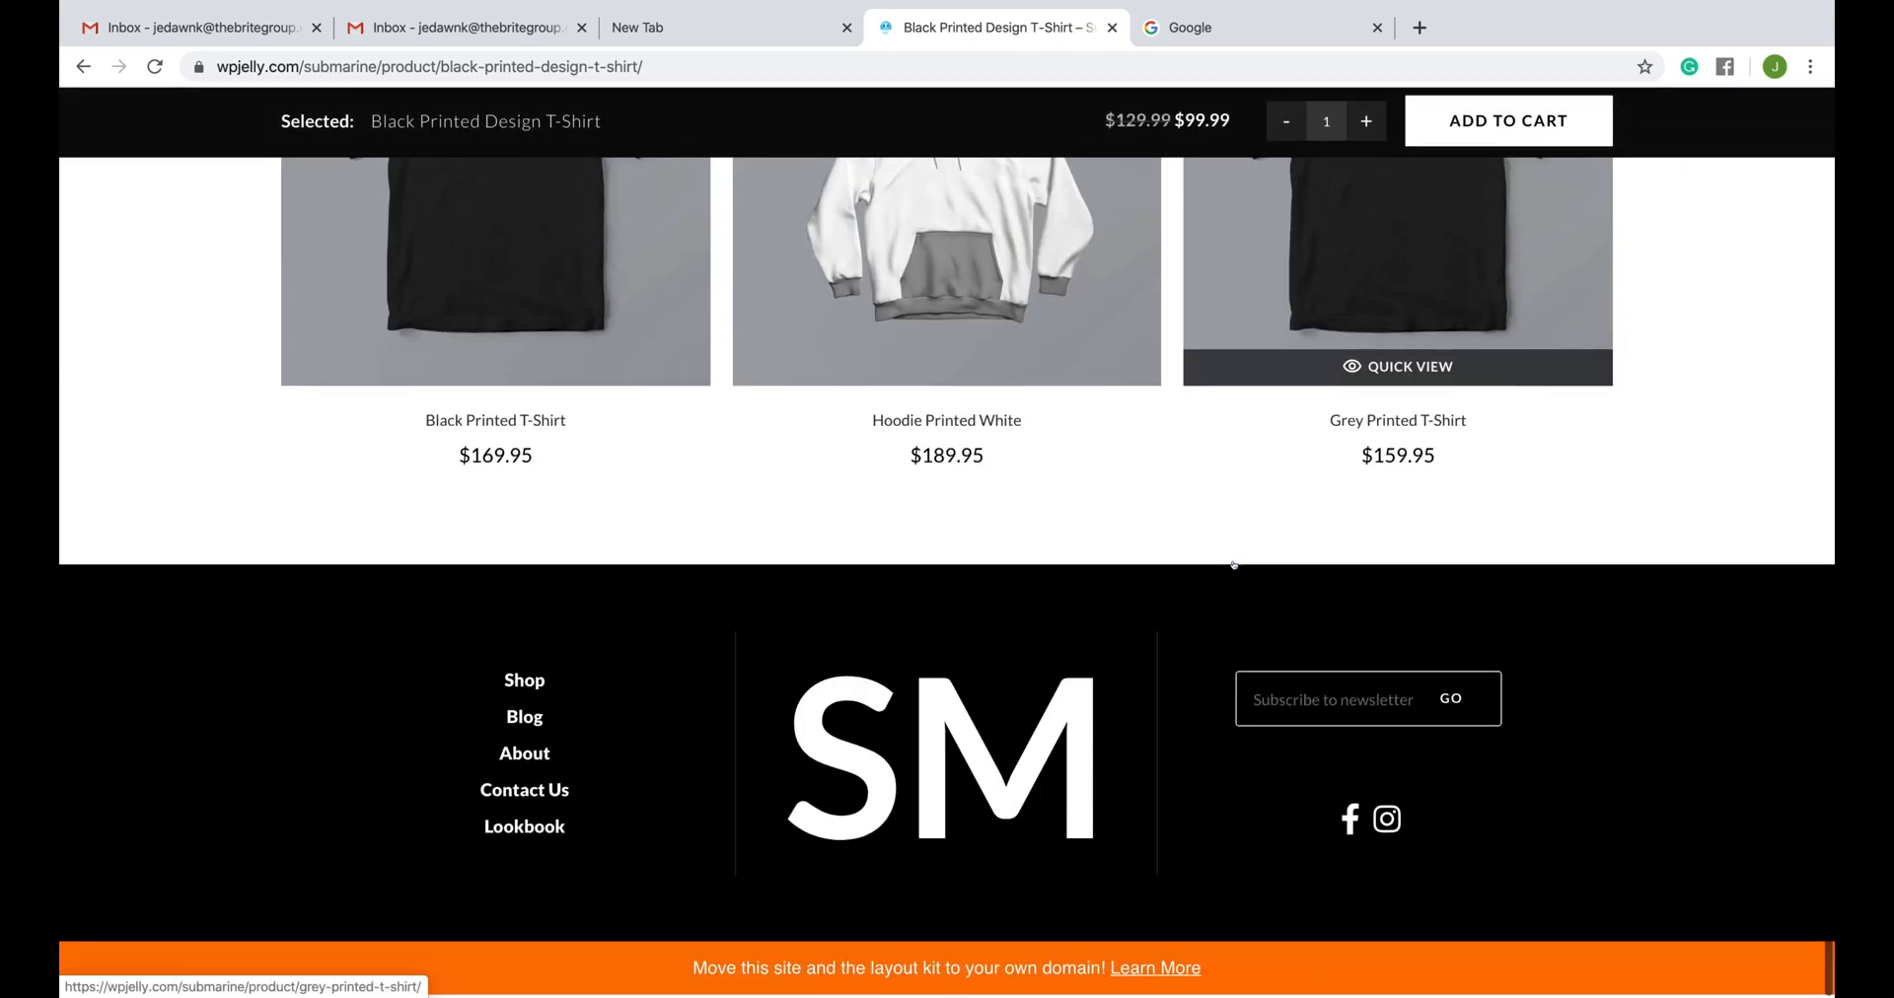
scroll(1230, 562, "up", 20)
left_click(83, 66)
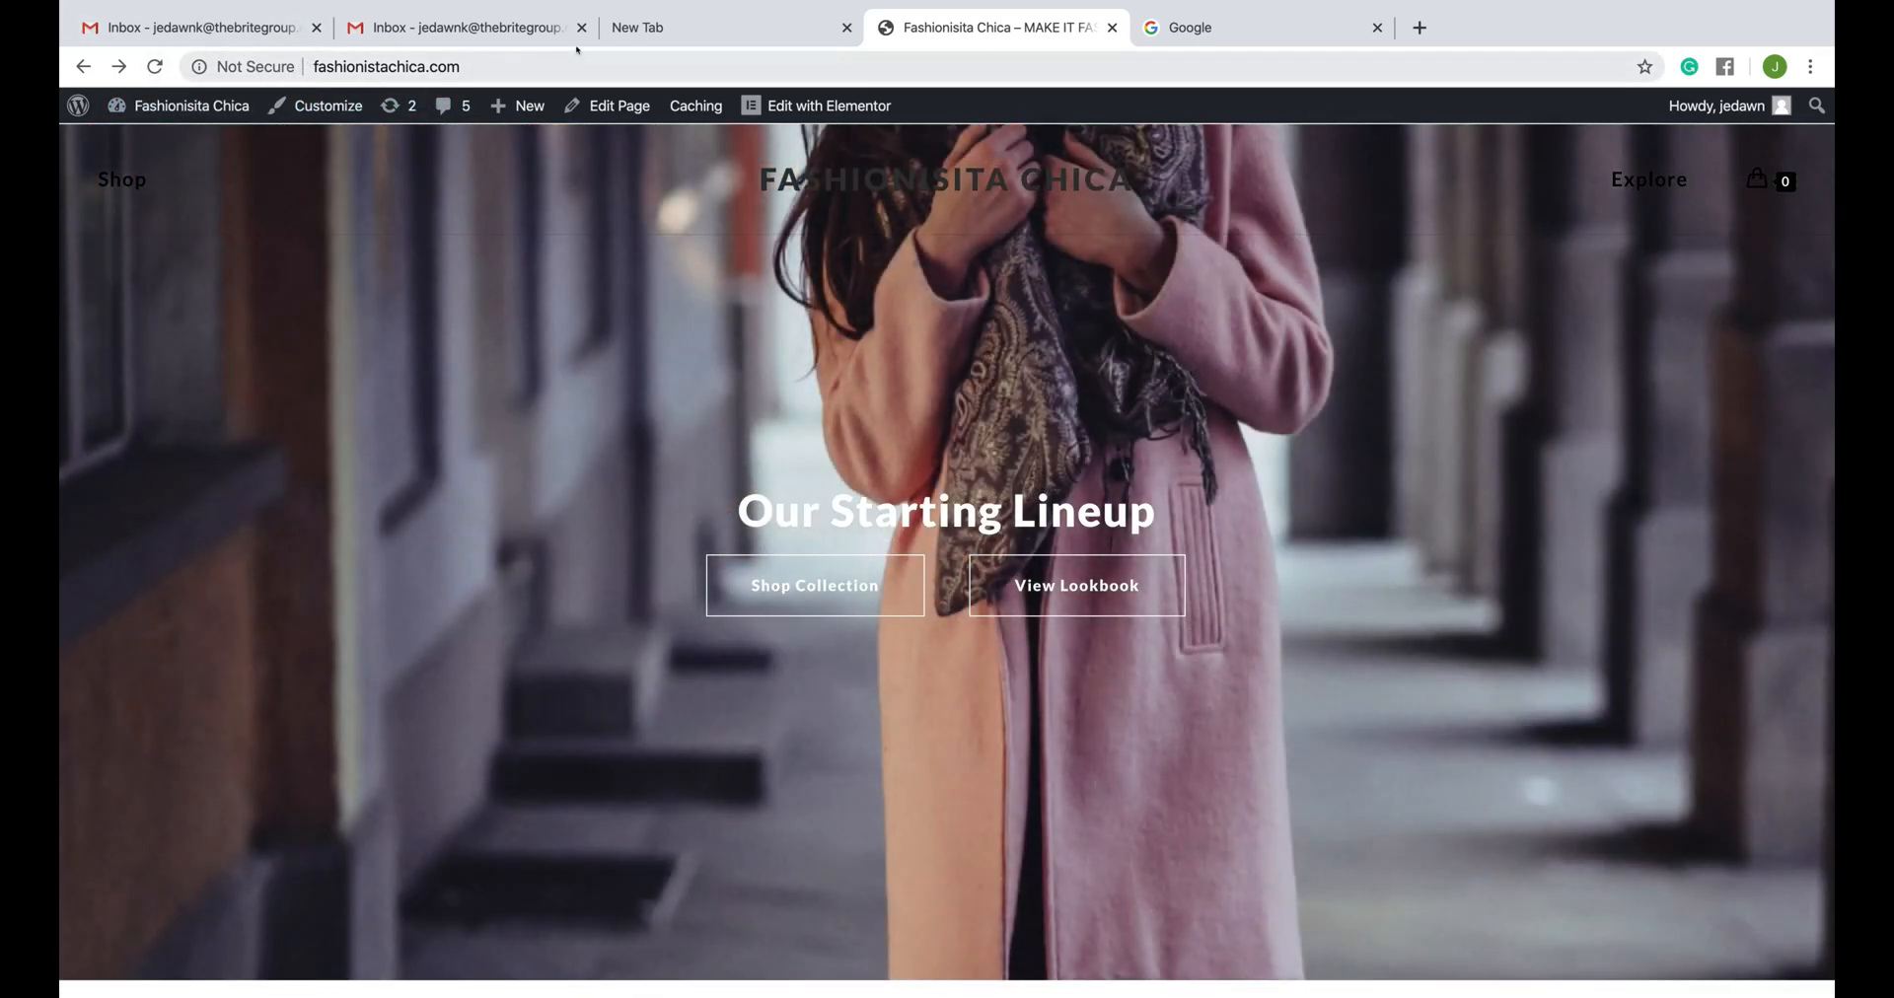
- Close both Gmail inbox tabs and go back to the Fashionisita Chica site
left_click(581, 27)
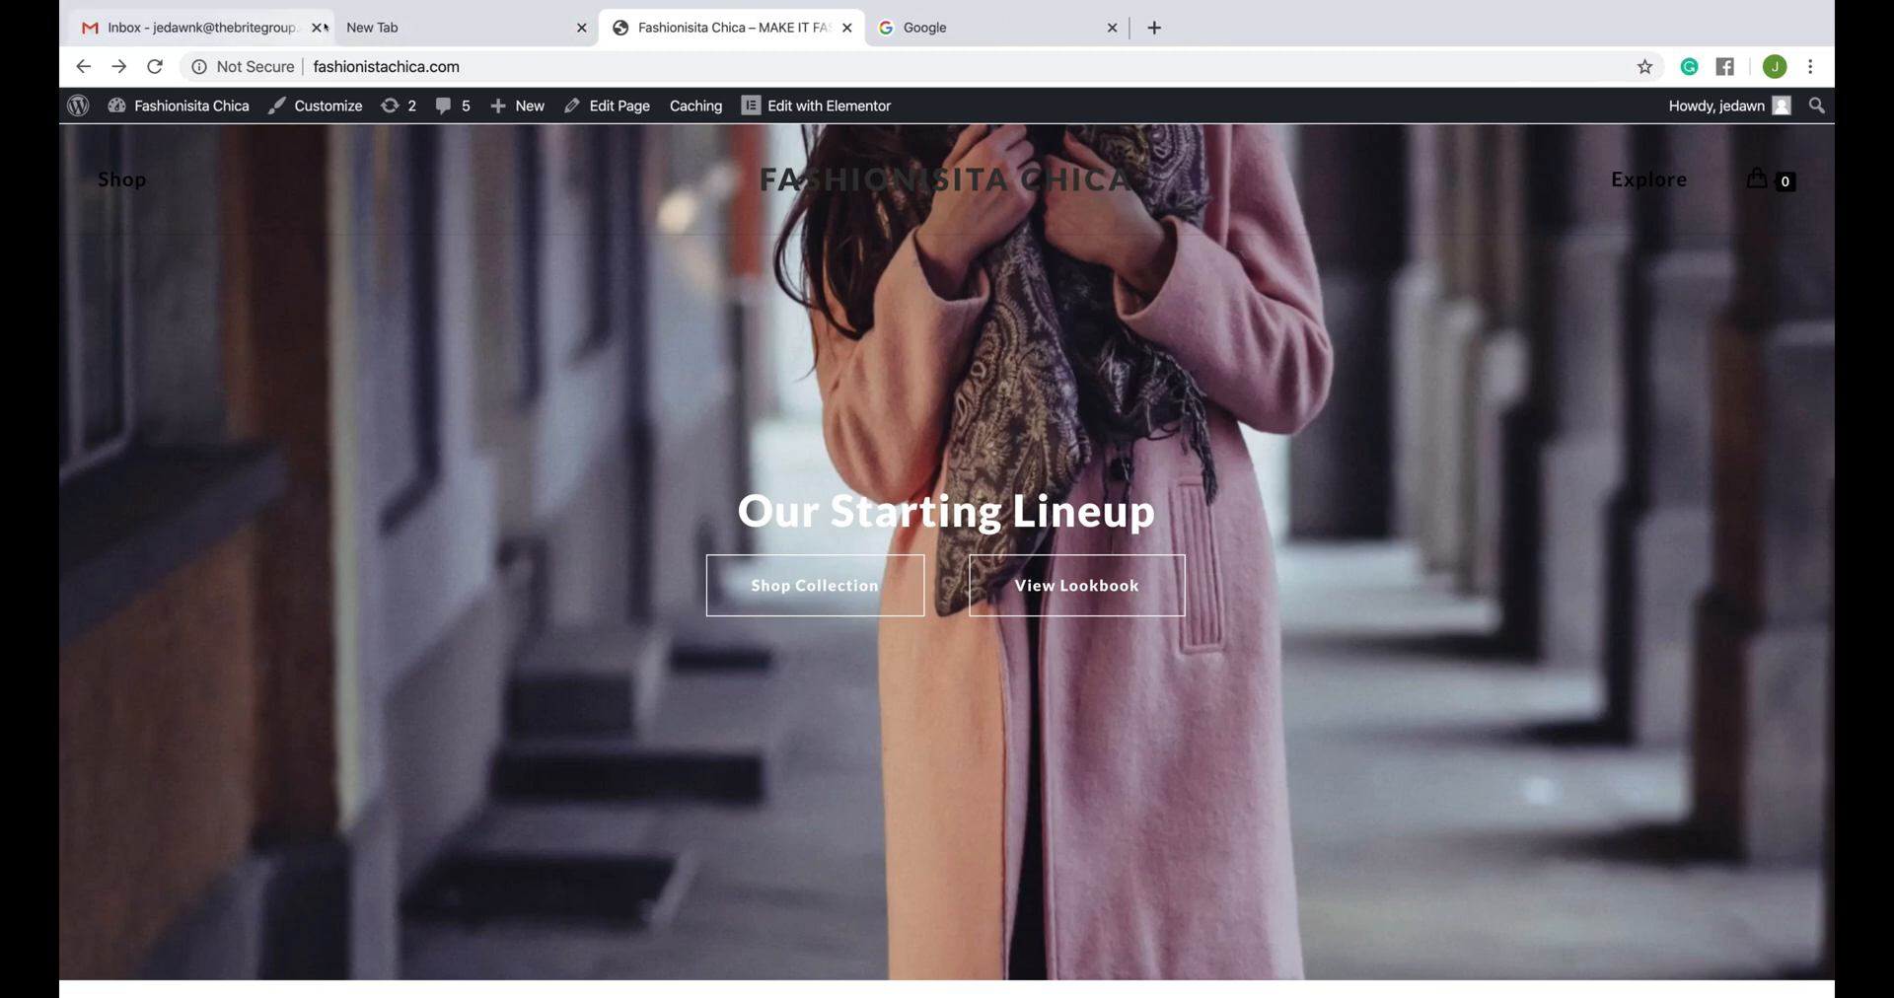
left_click(324, 28)
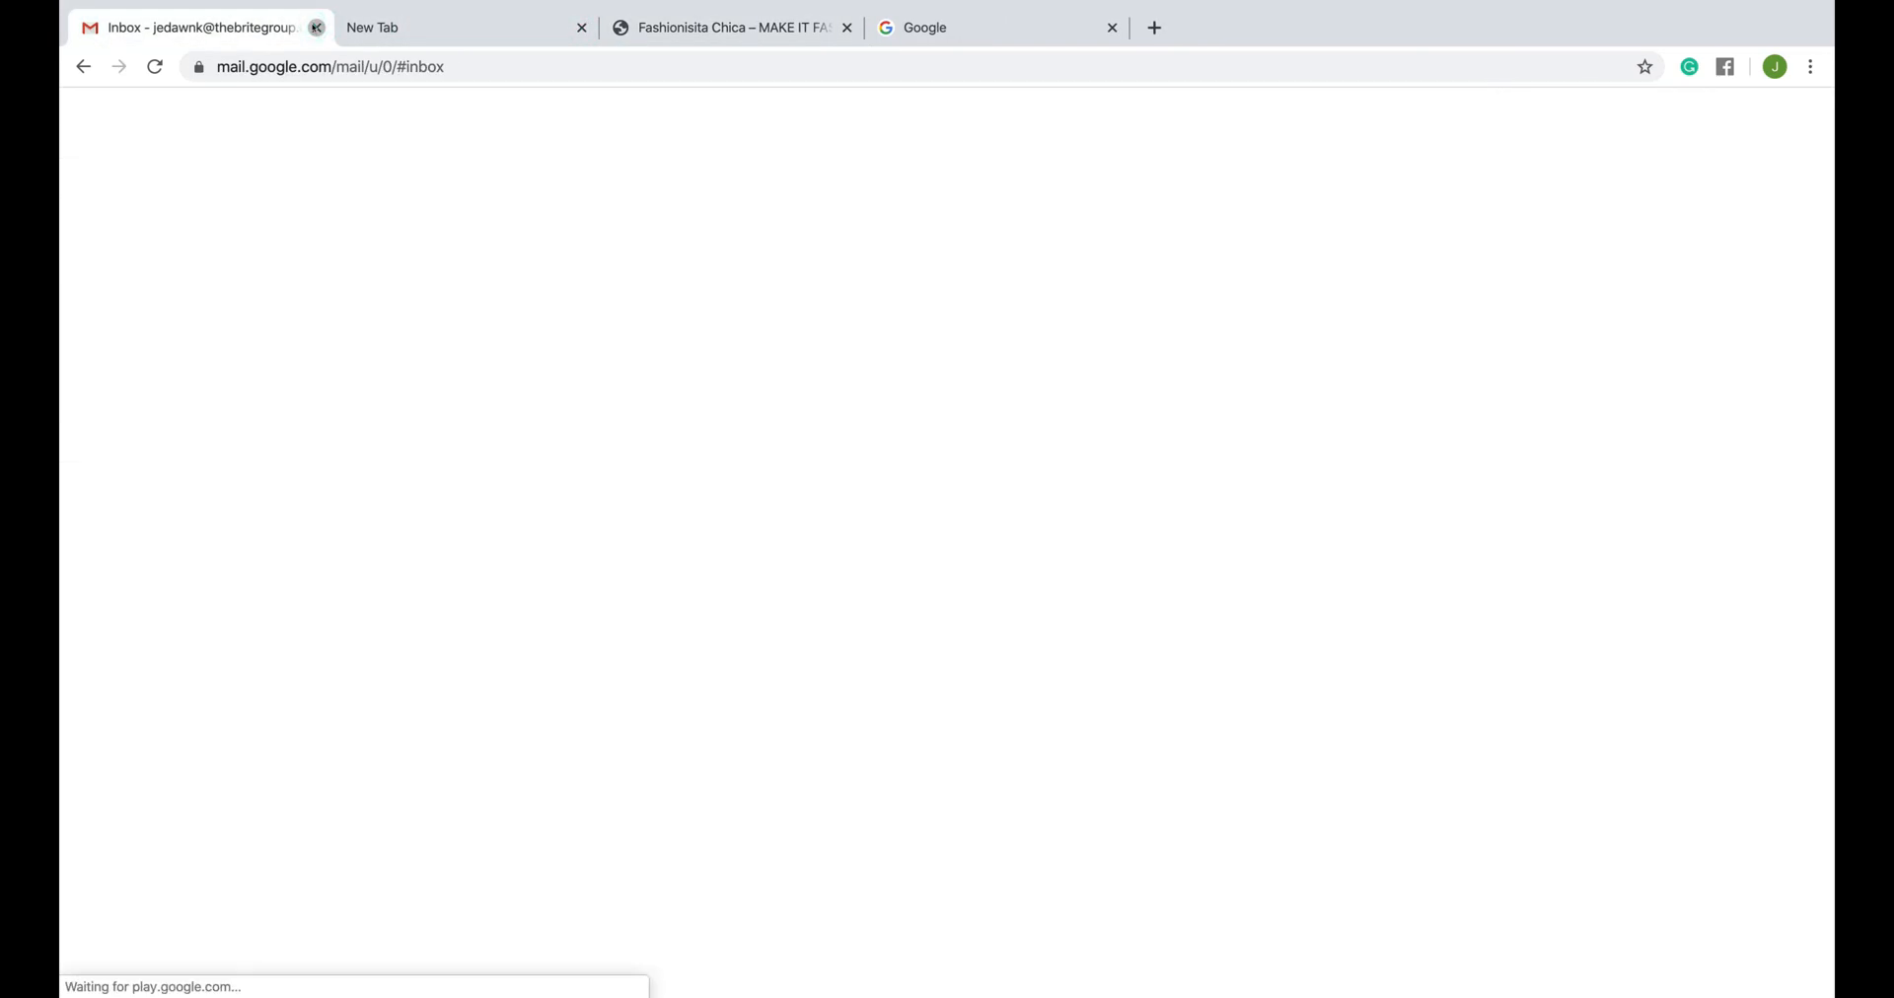
left_click(317, 27)
left_click(463, 27)
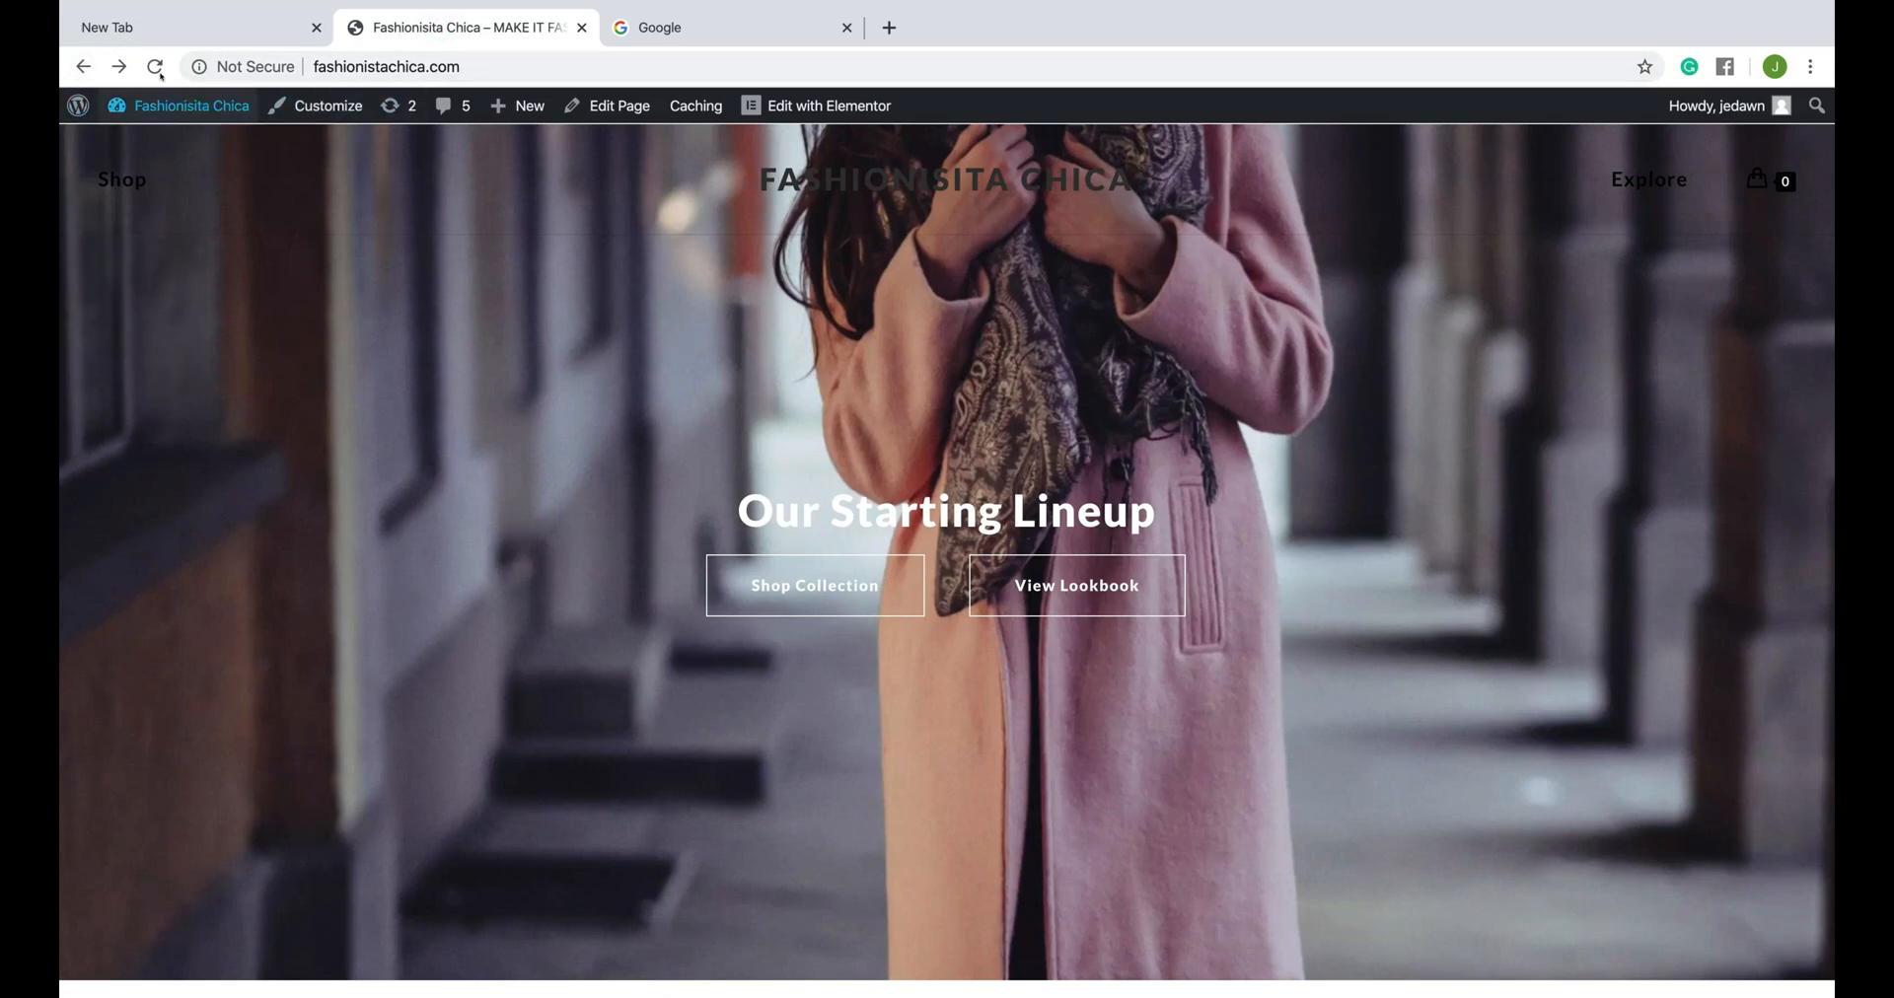
- Go to the Fashionisita Chica WordPress dashboard and open the page for adding new plugins
mouse_move(66, 102)
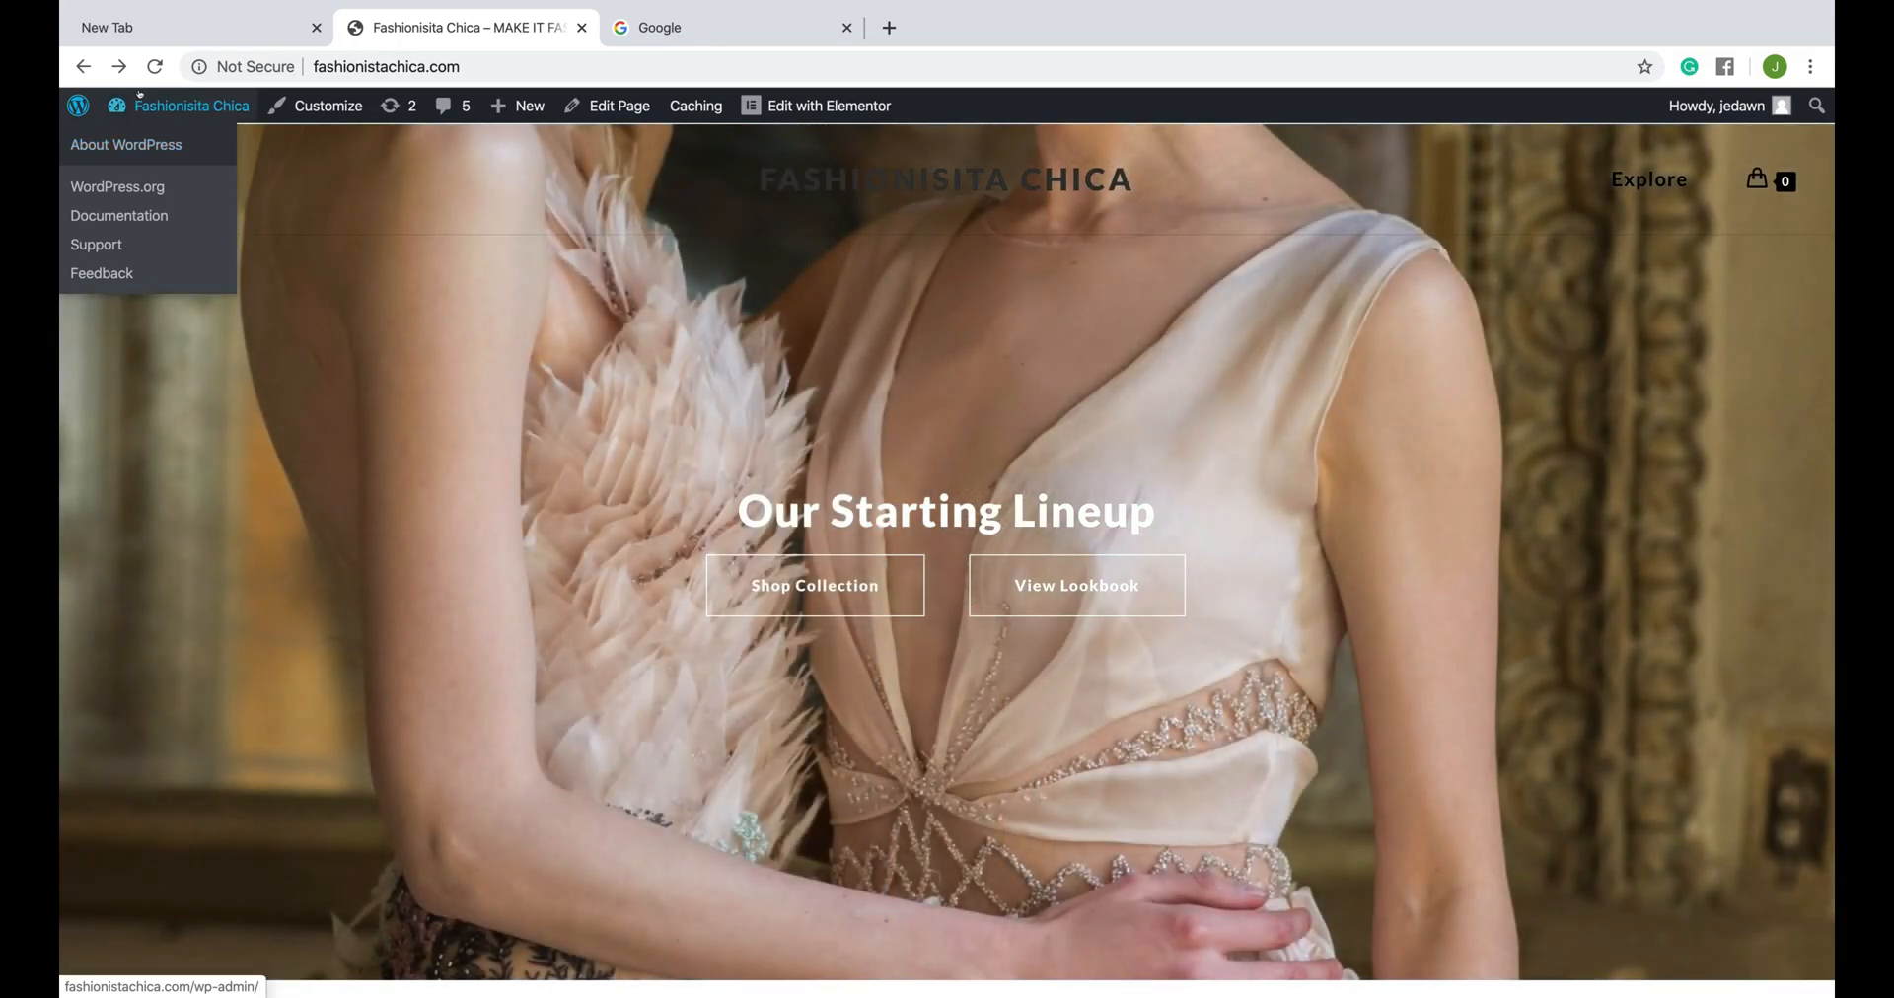
mouse_move(156, 88)
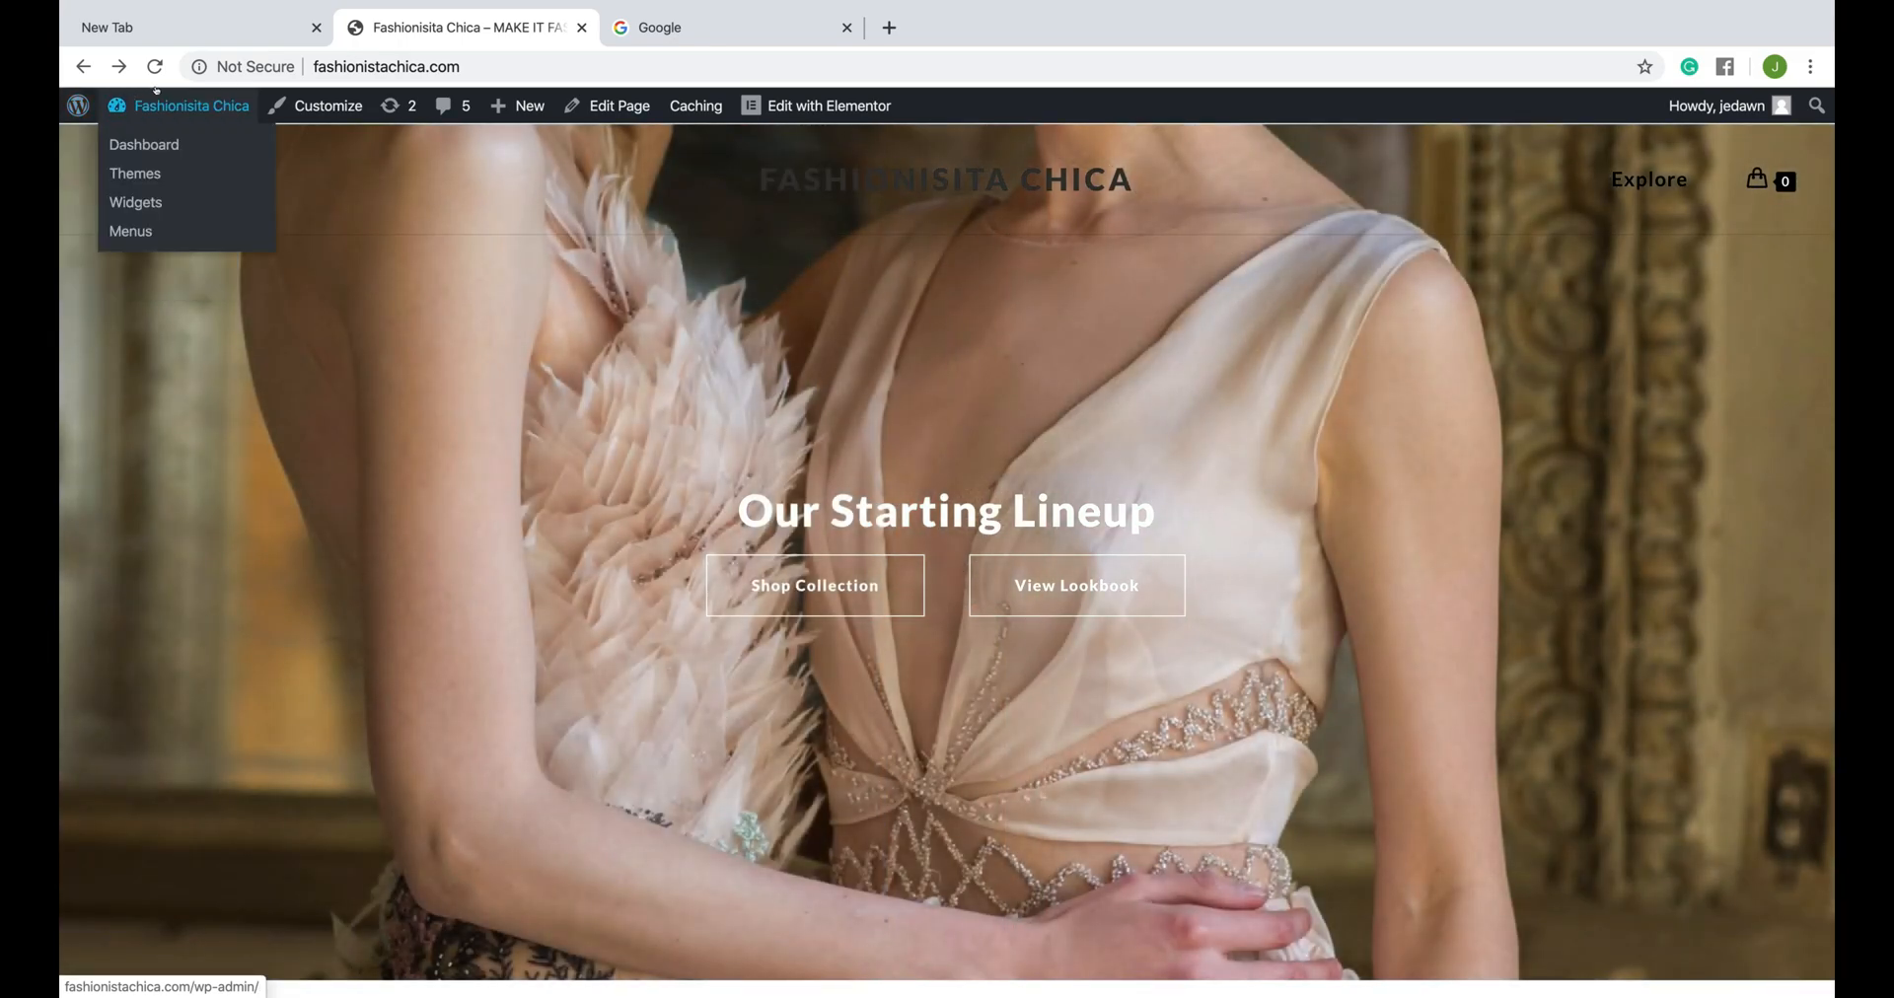
left_click(145, 146)
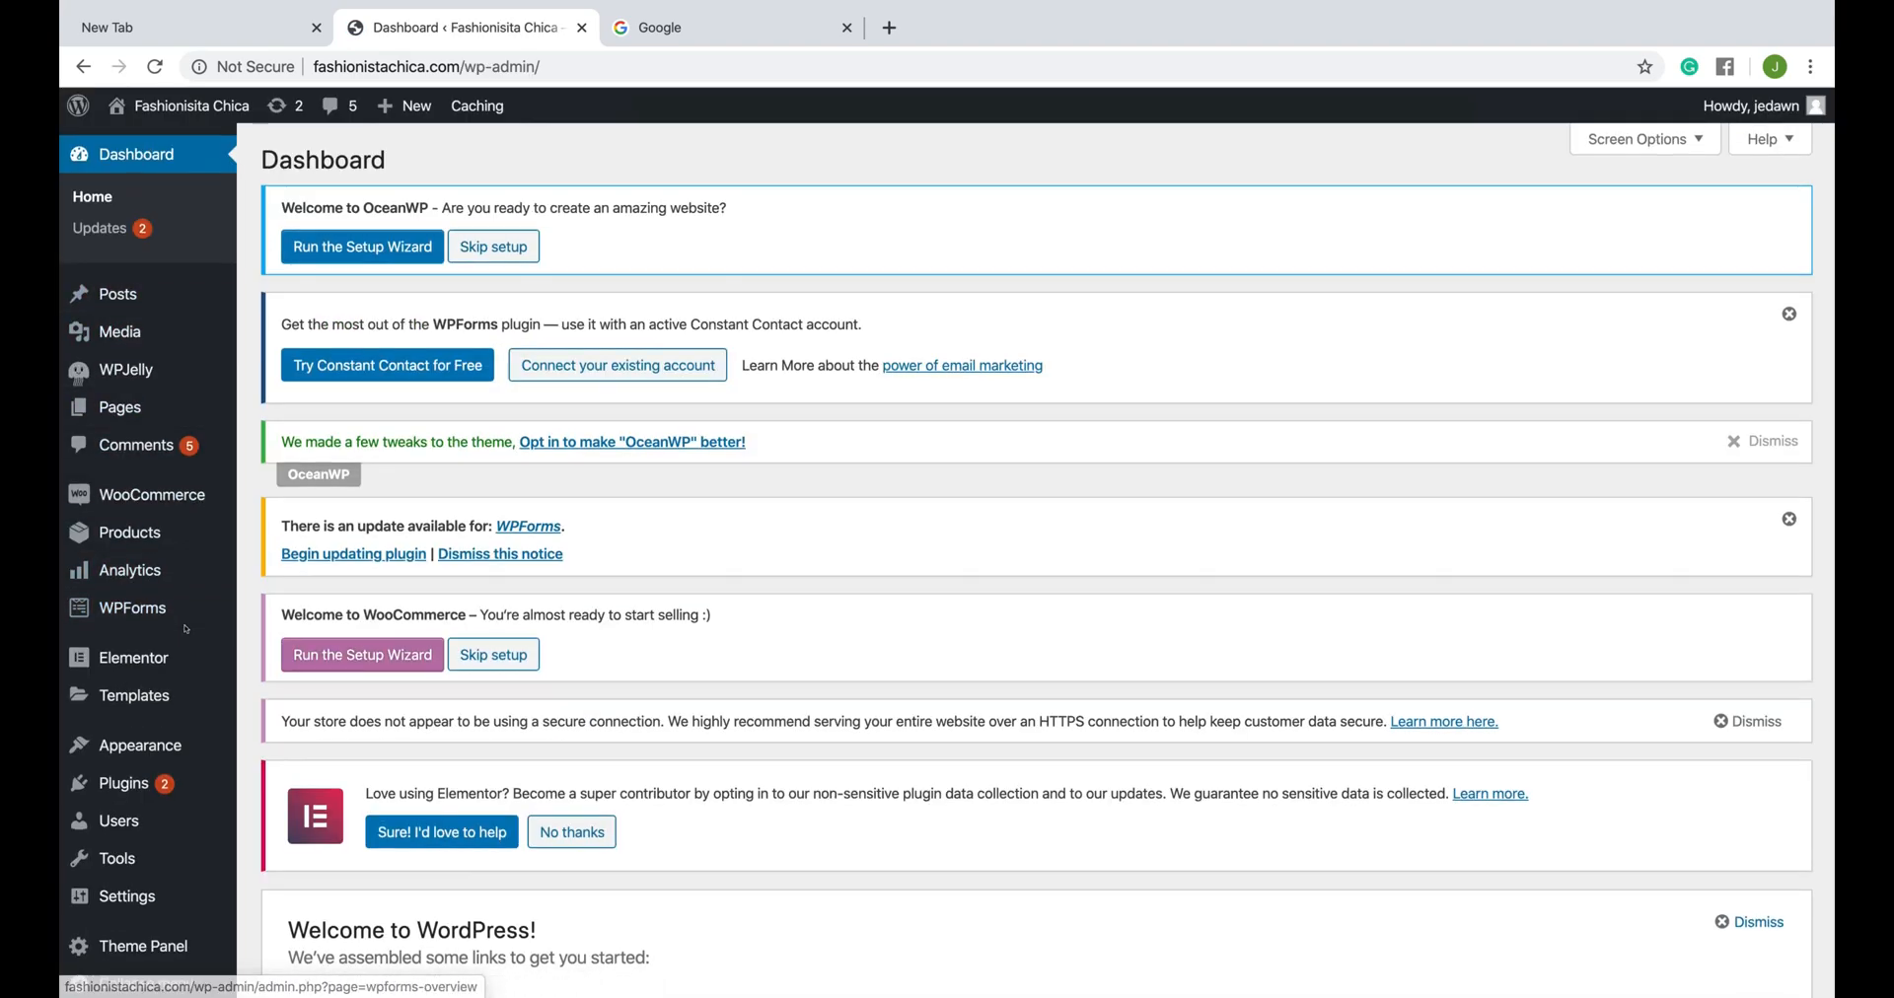
scroll(133, 651, "down", 2)
mouse_move(132, 749)
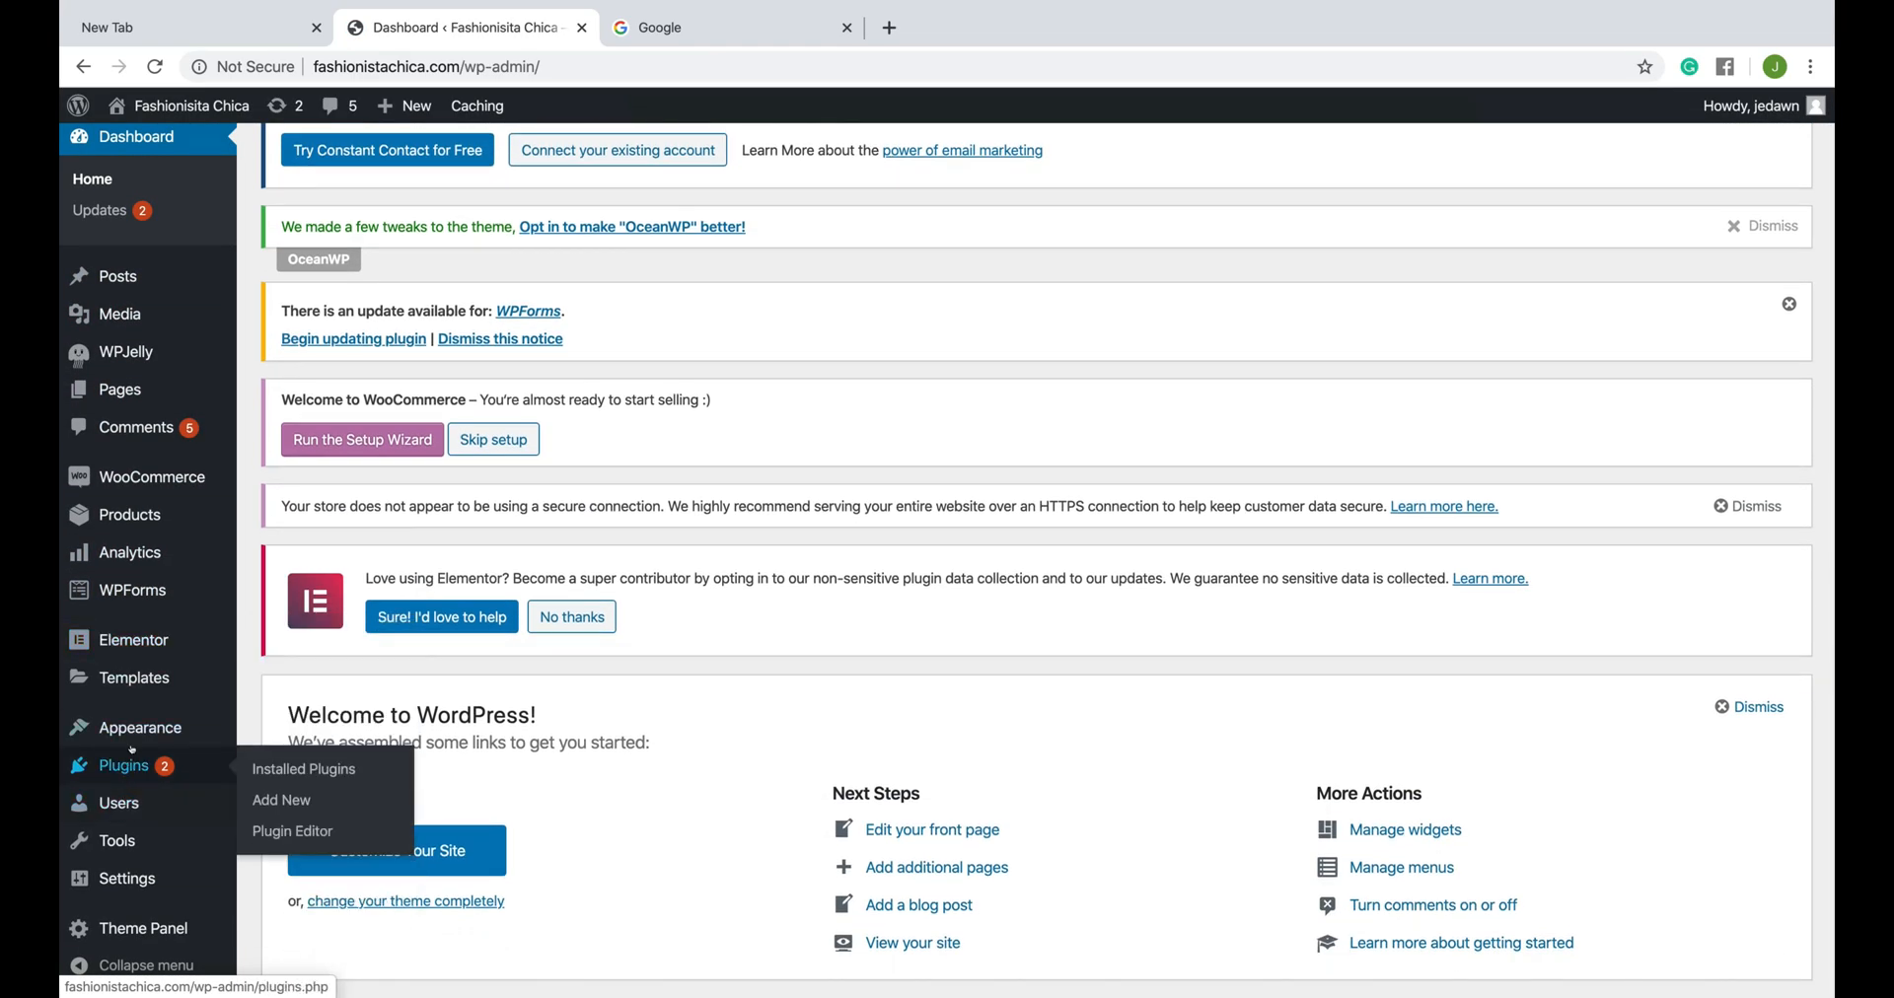
left_click(275, 801)
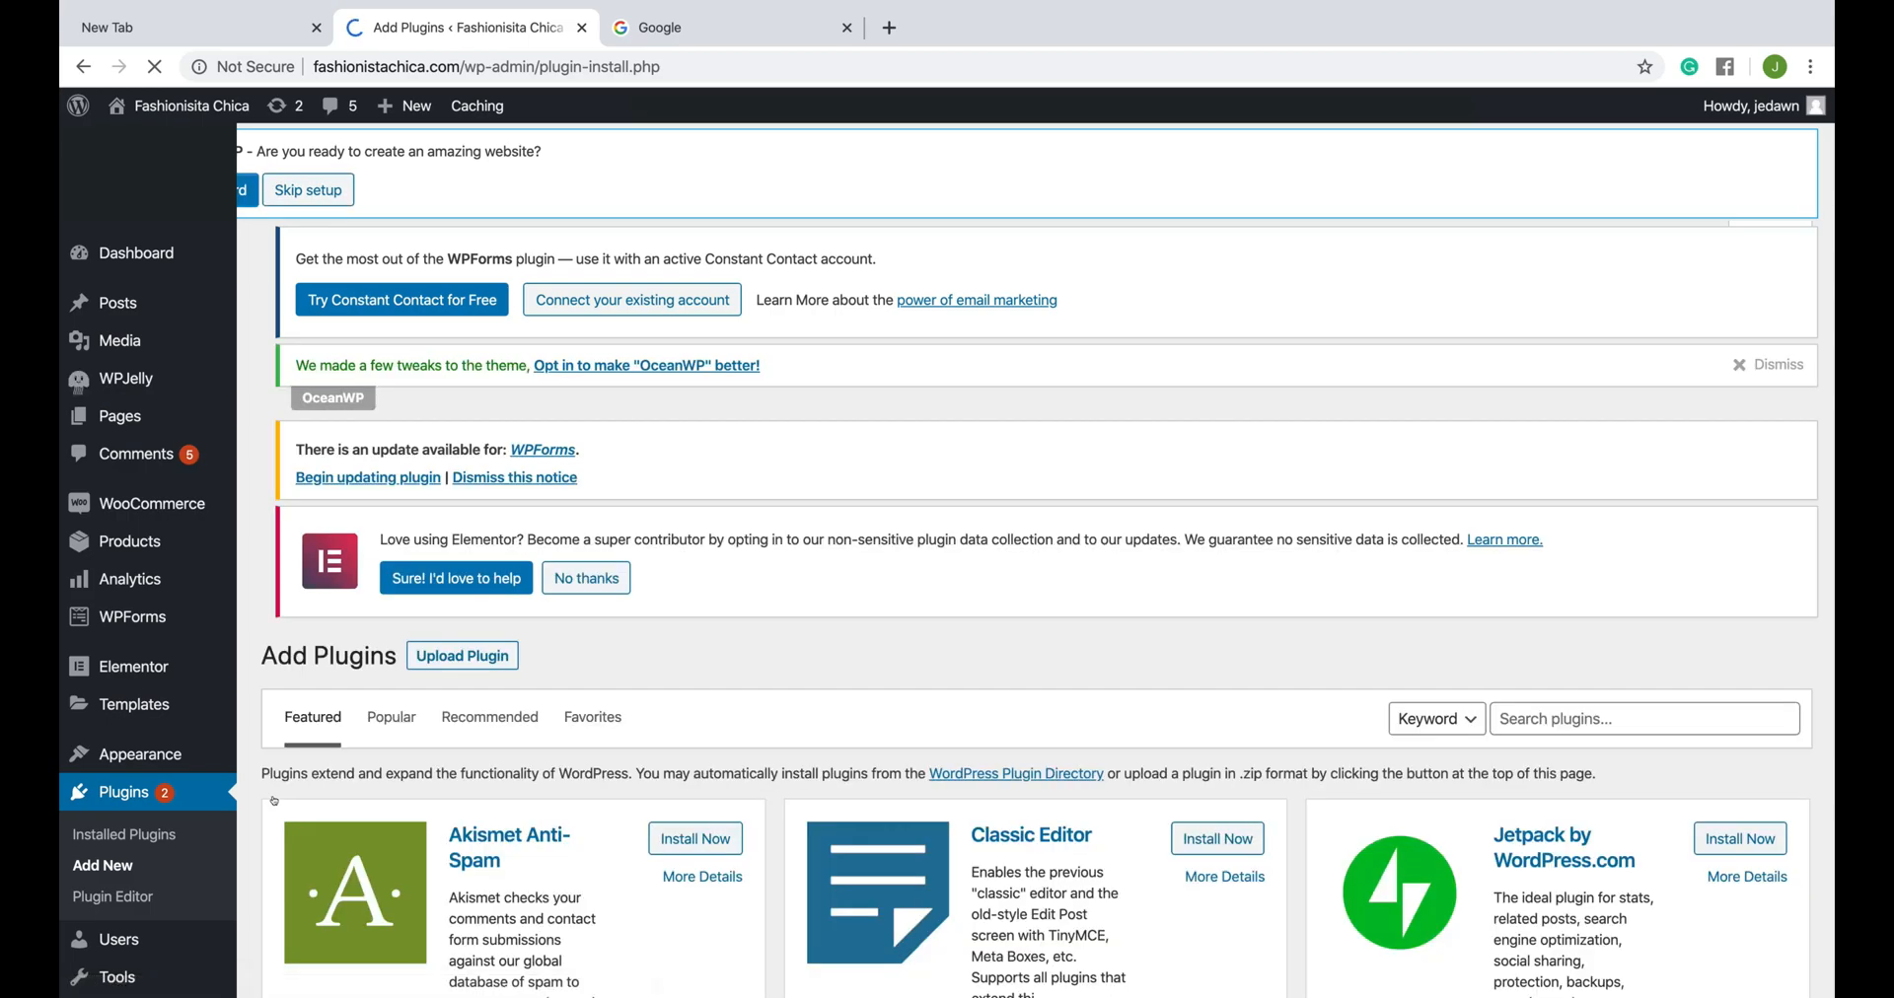
- Search the plugin directory for "ssl"
scroll(897, 678, "down", 5)
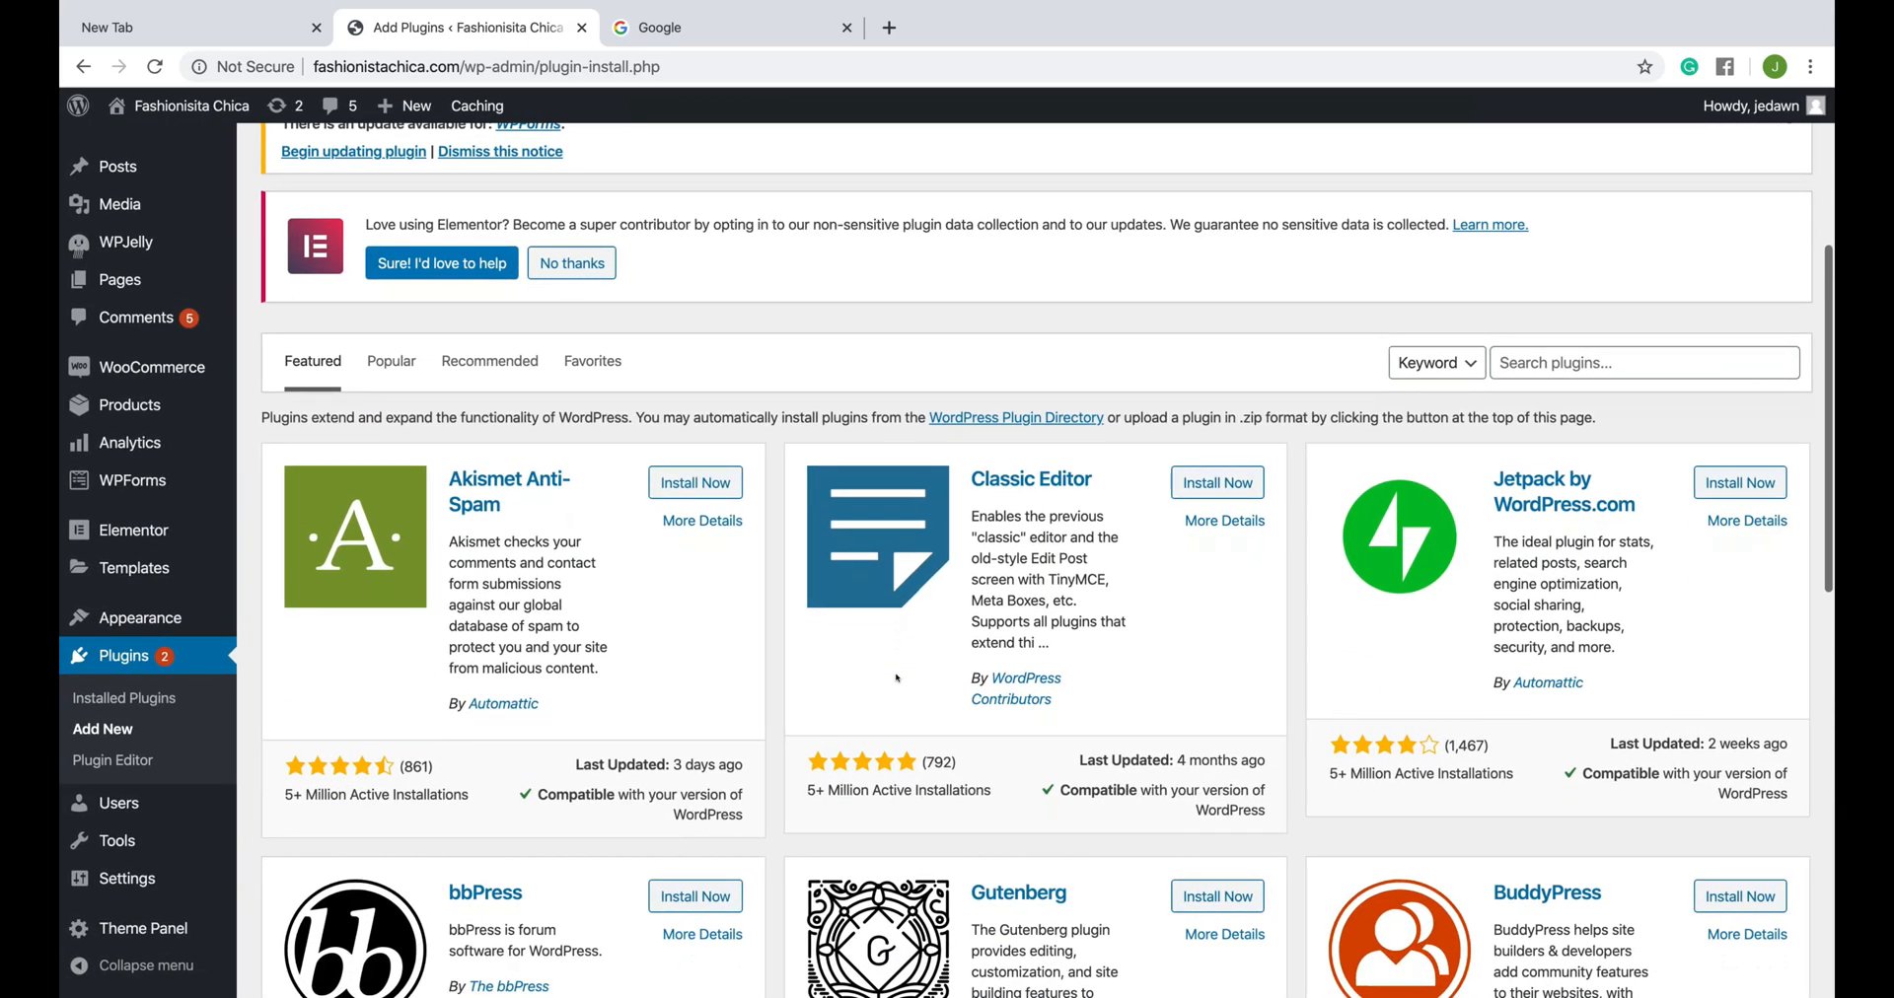
scroll(896, 678, "up", 5)
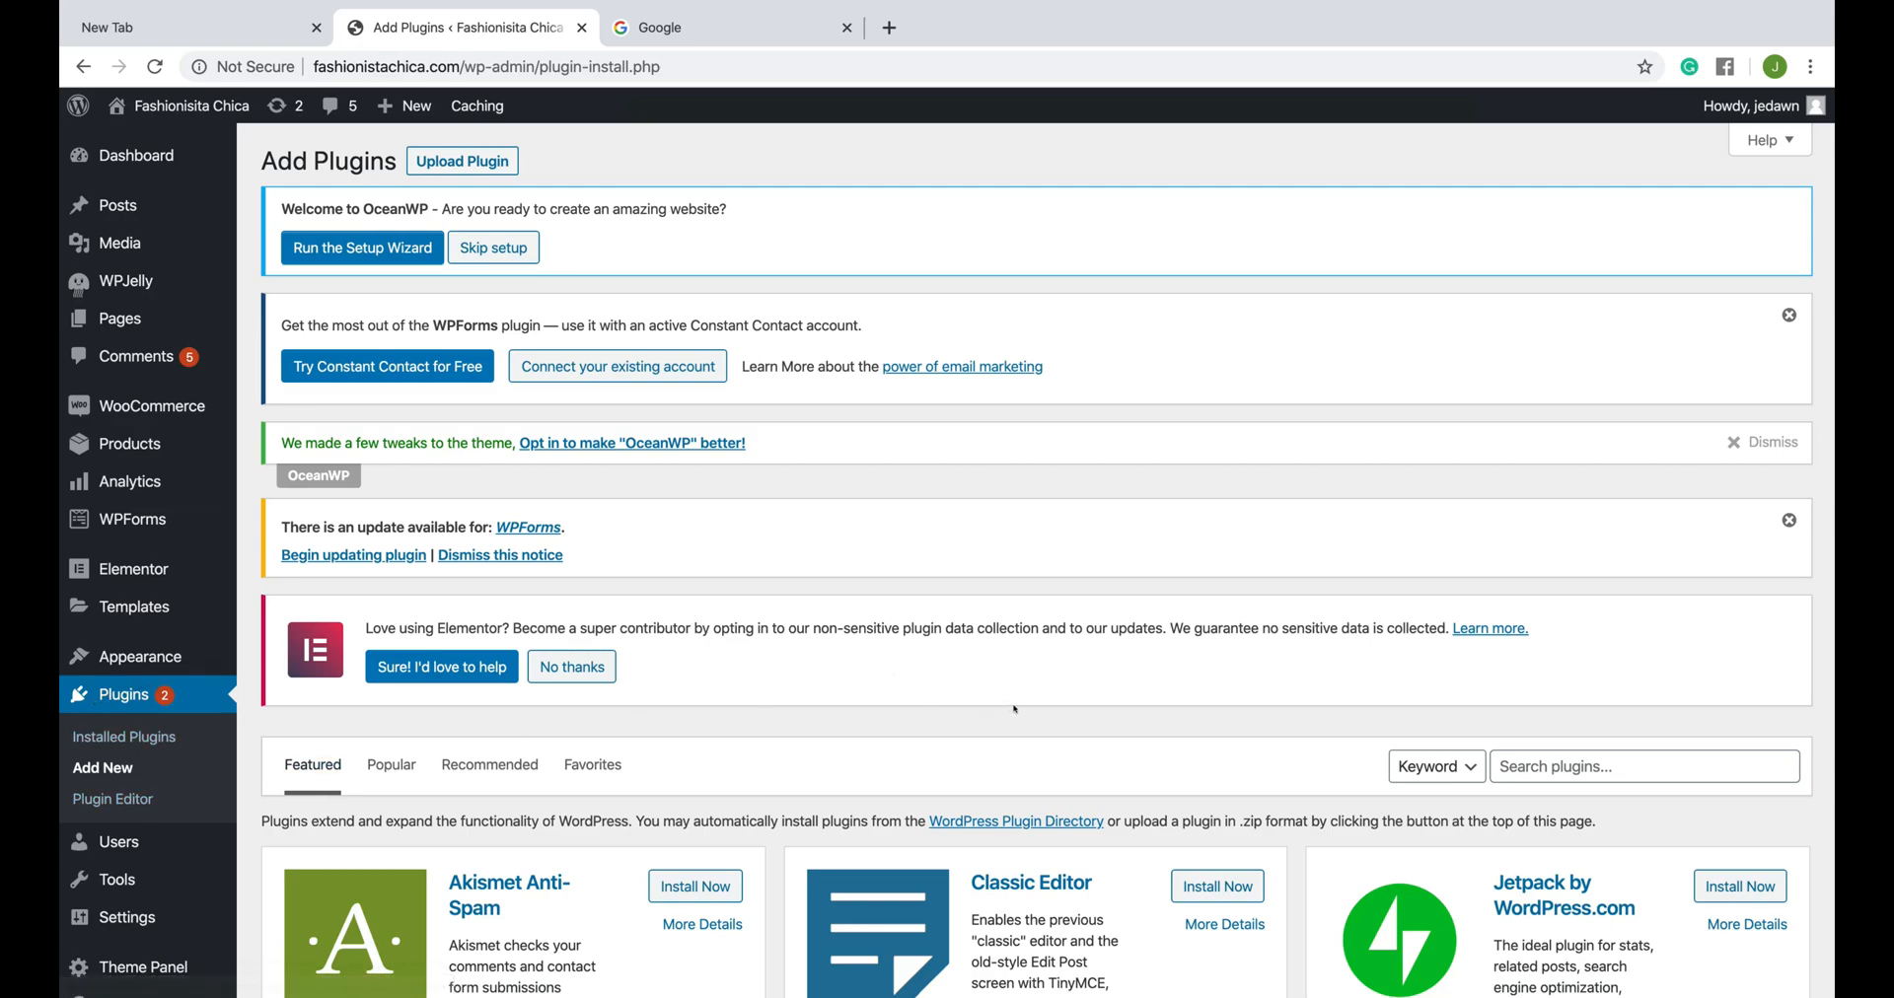
left_click(1548, 761)
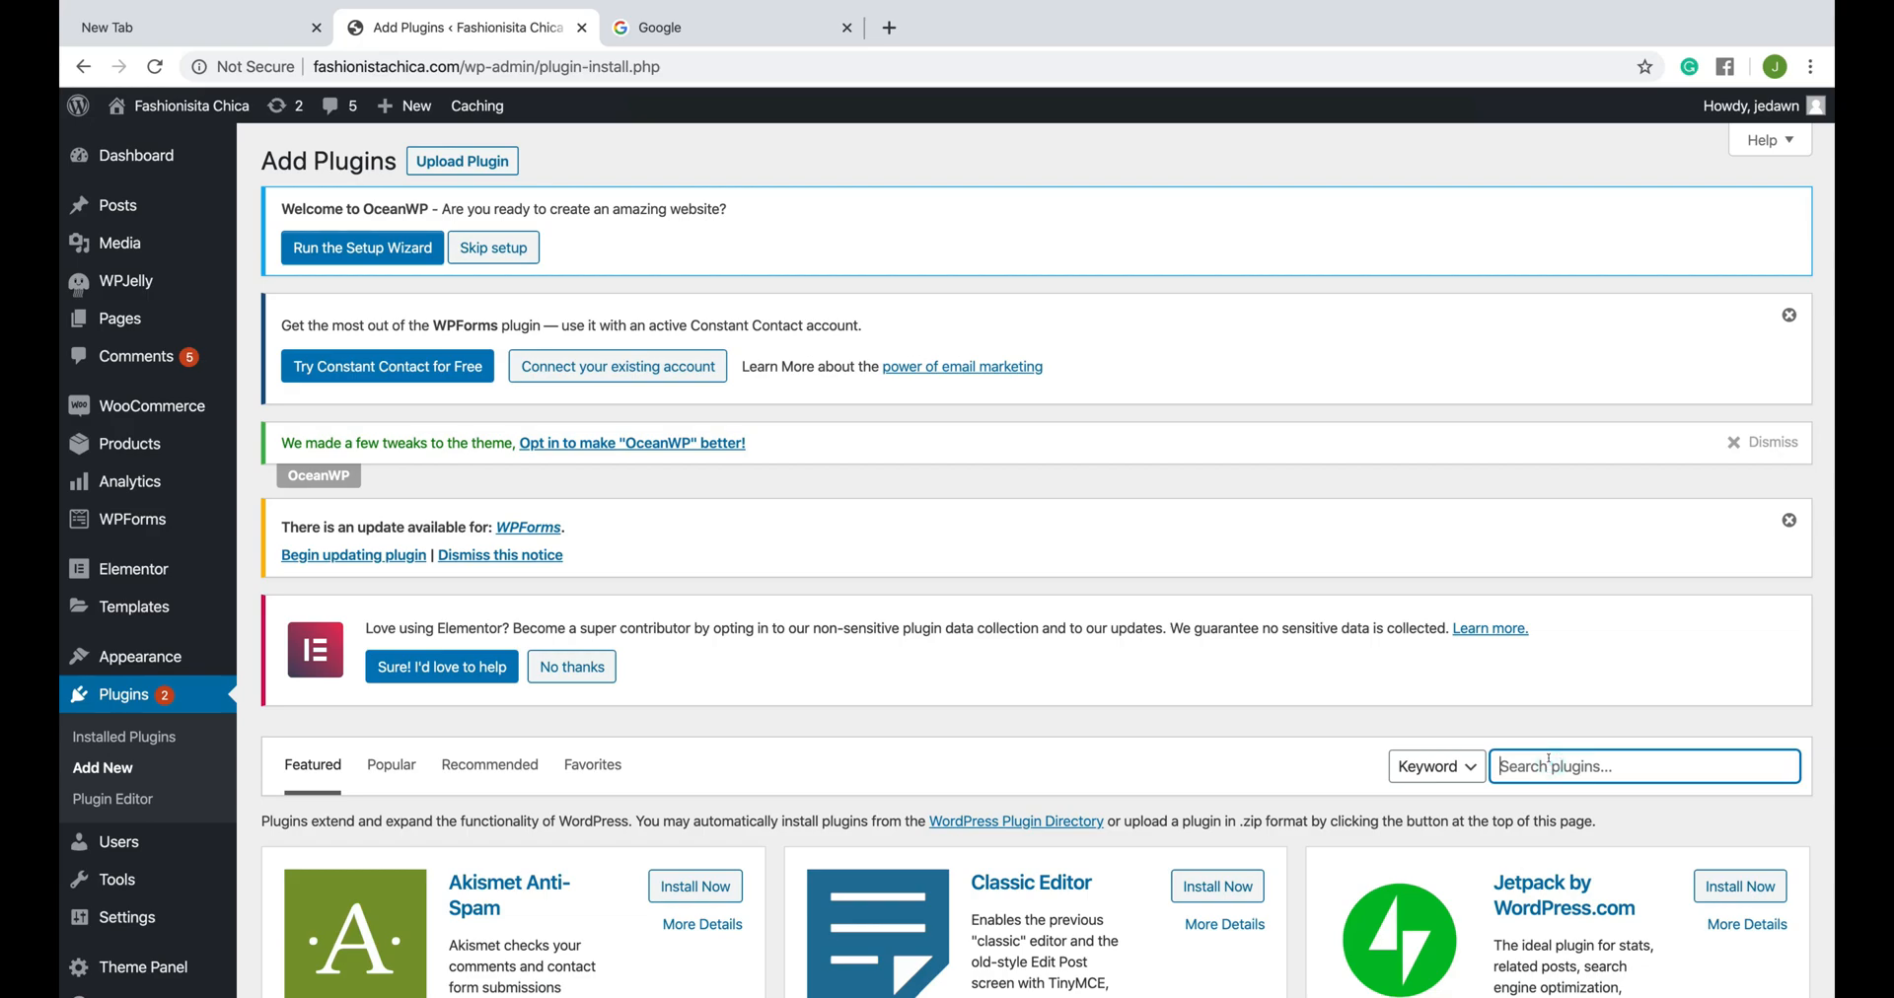
type("ssl")
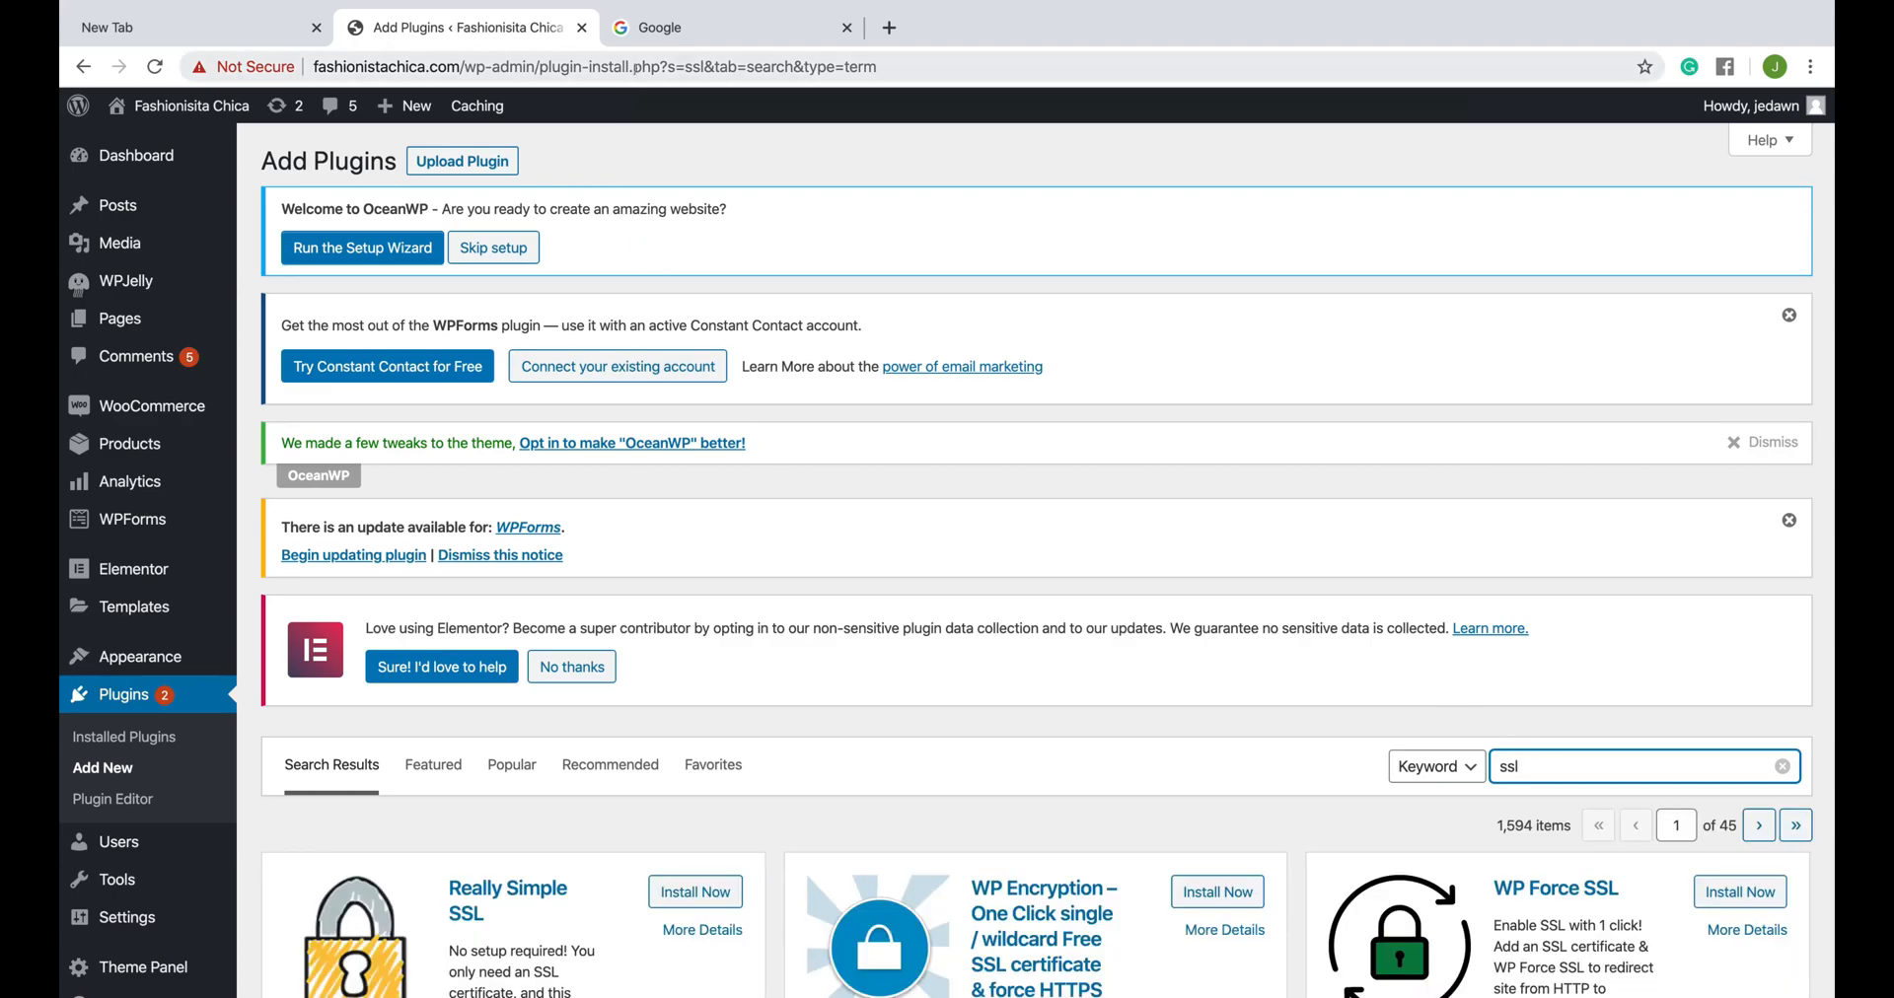
- Examine the site's address and compare the SSL plugins in the search results by description, rating, installations and compatibility
left_click(639, 69)
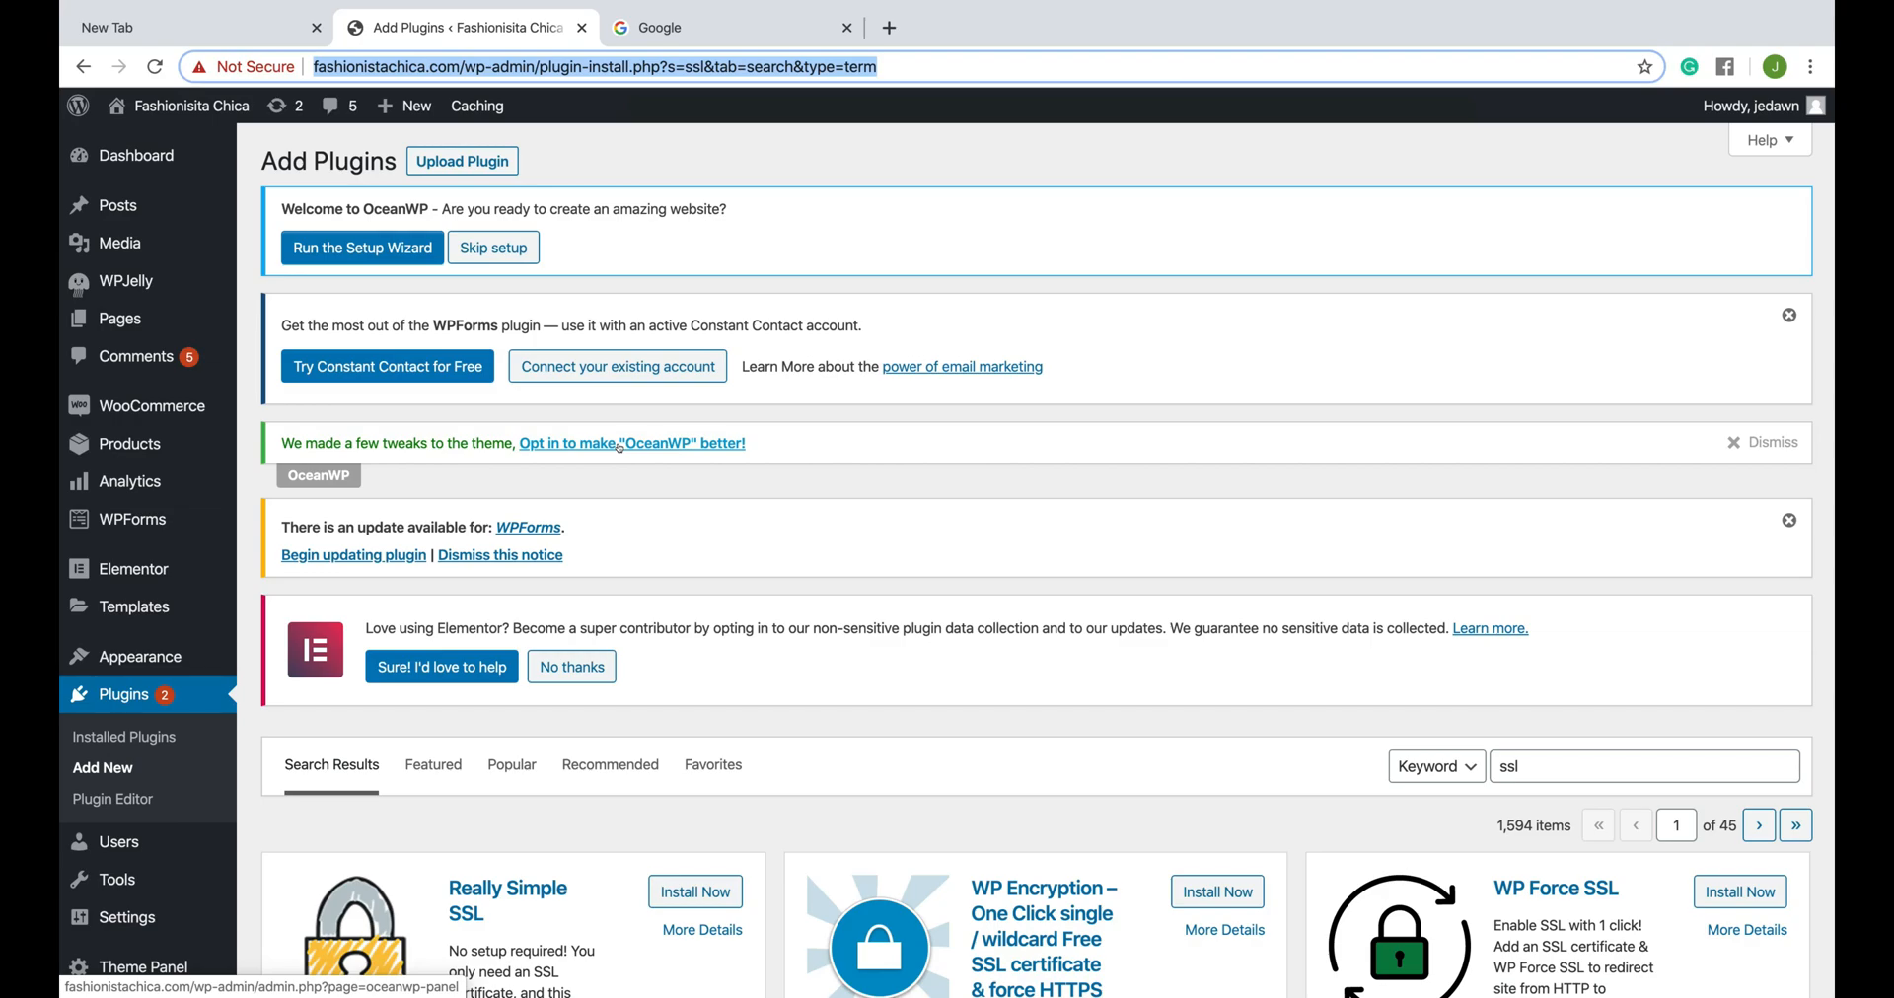
scroll(412, 674, "down", 4)
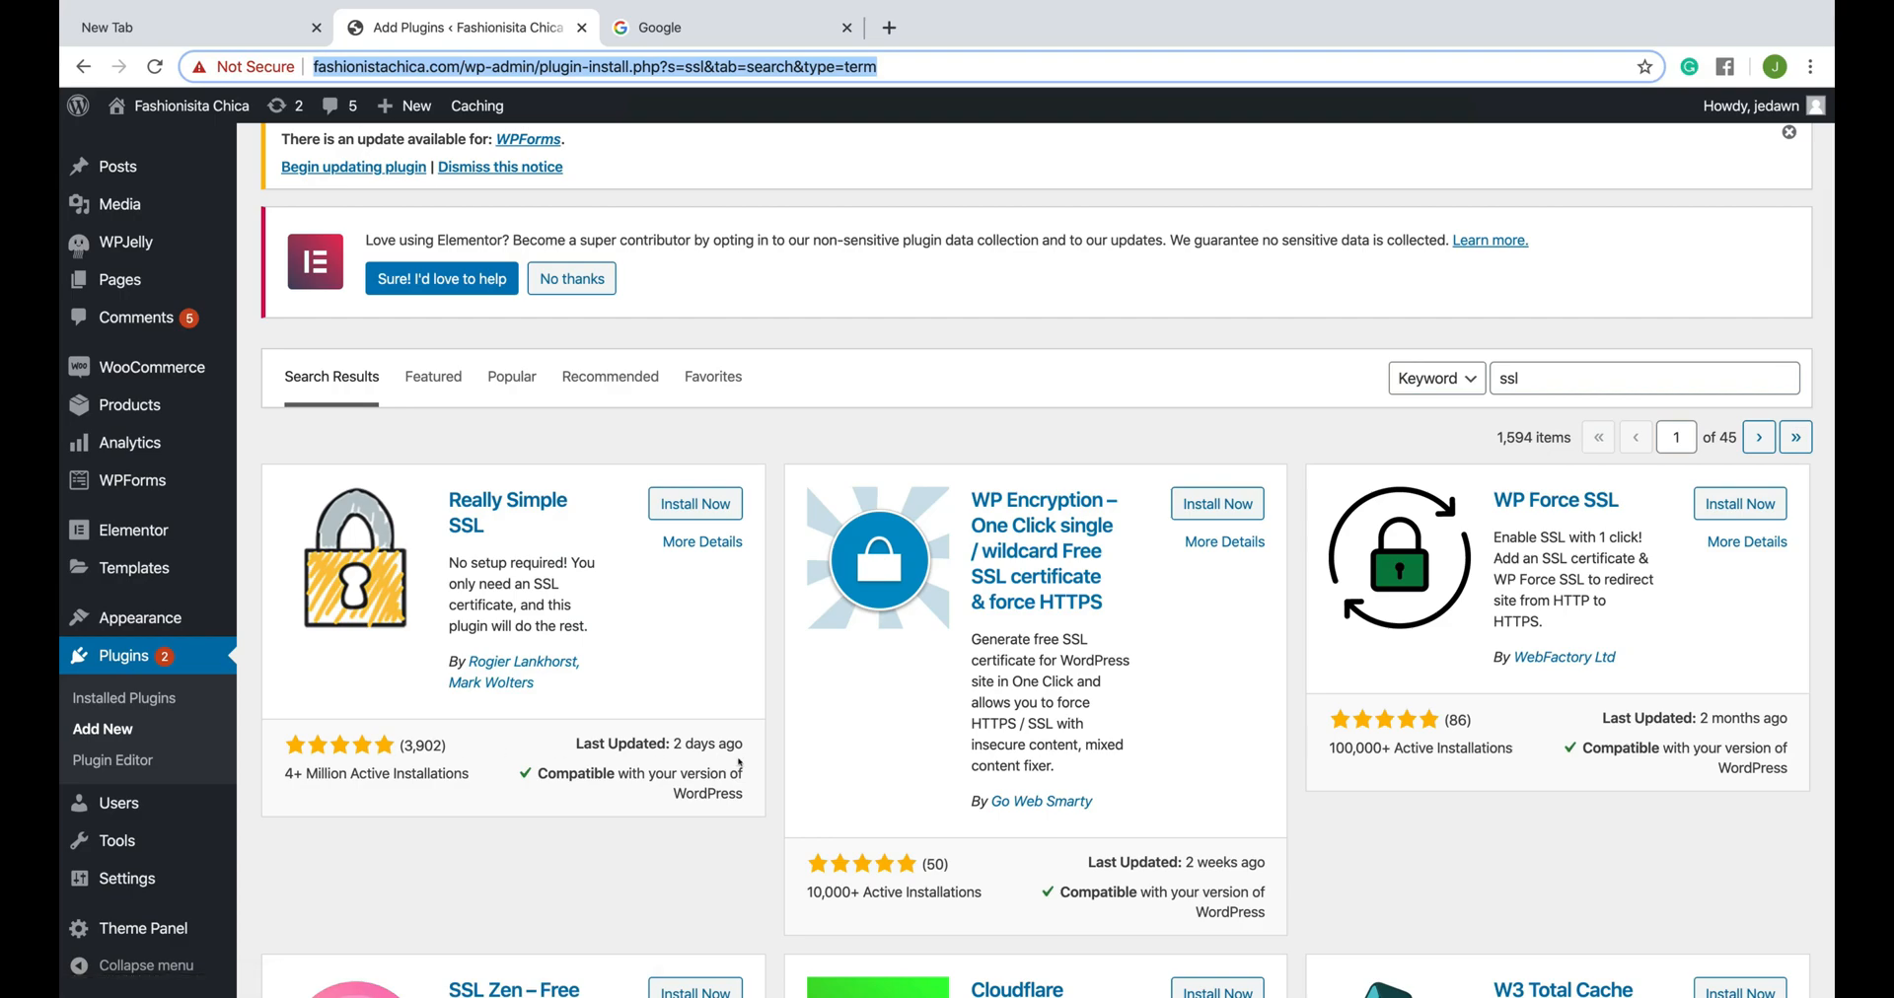
scroll(624, 738, "down", 2)
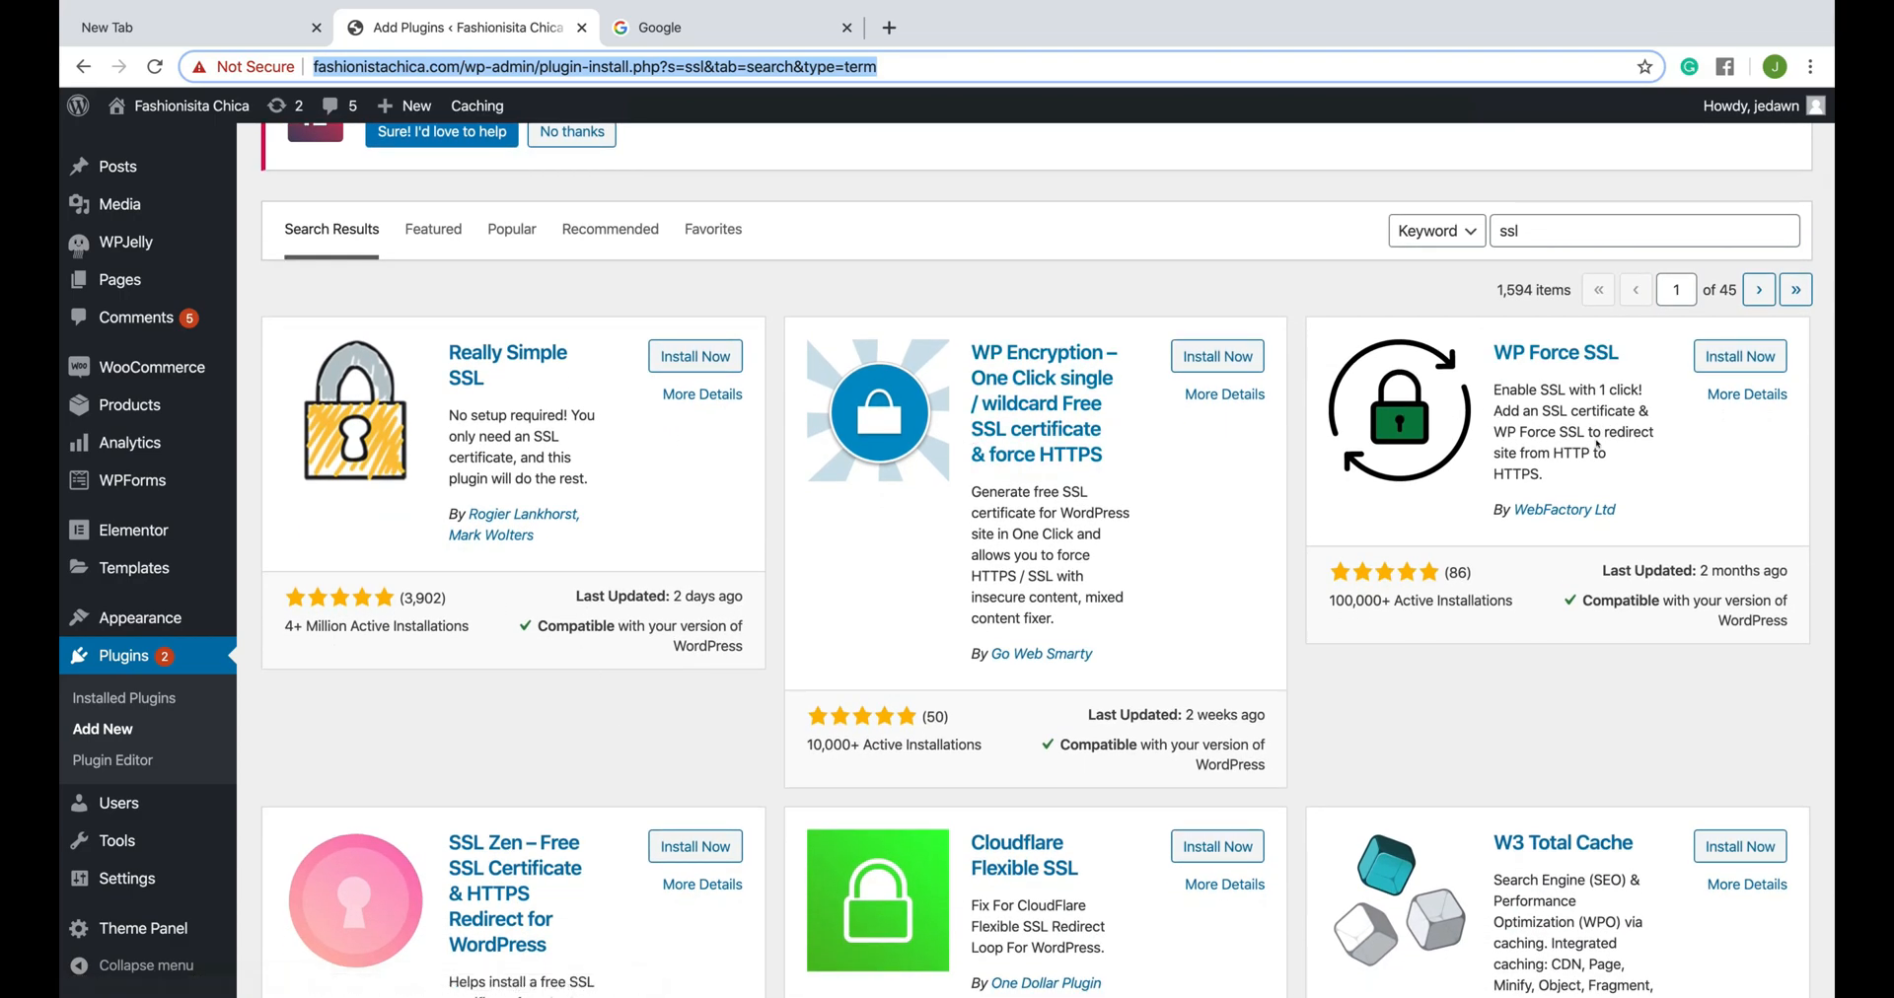
scroll(1085, 493, "down", 1)
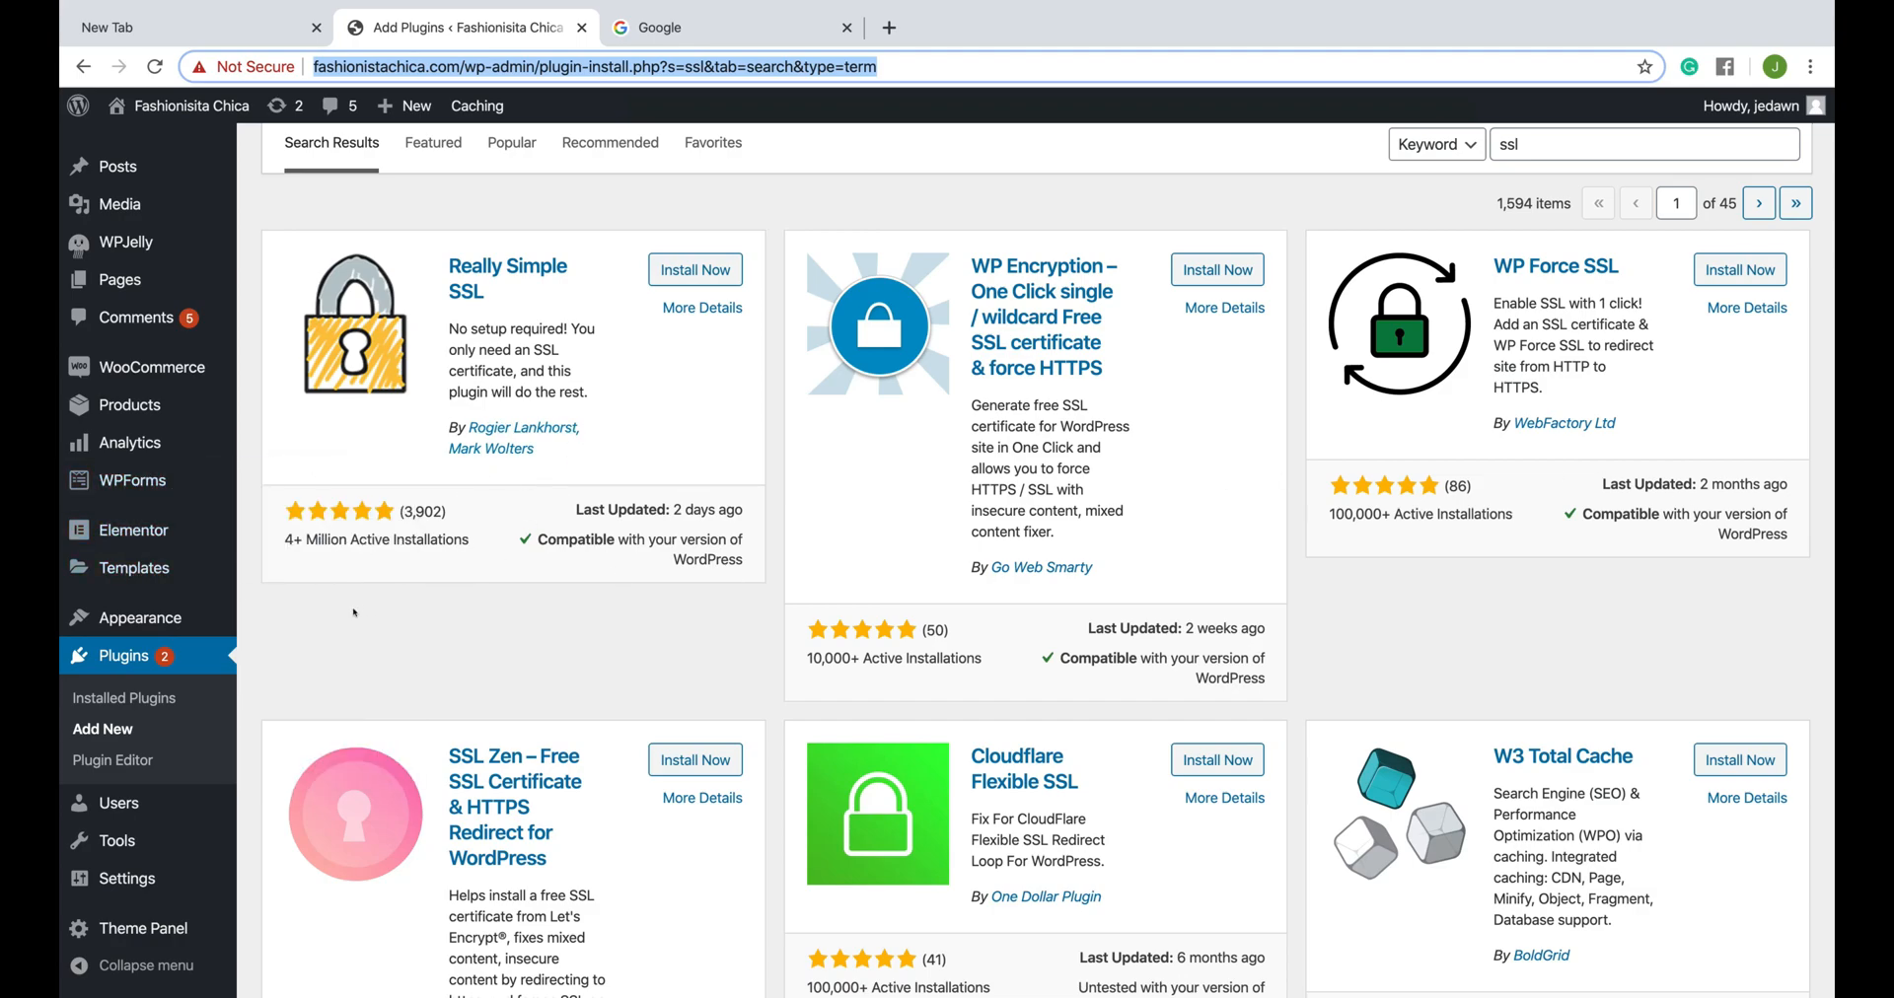
scroll(1357, 588, "down", 3)
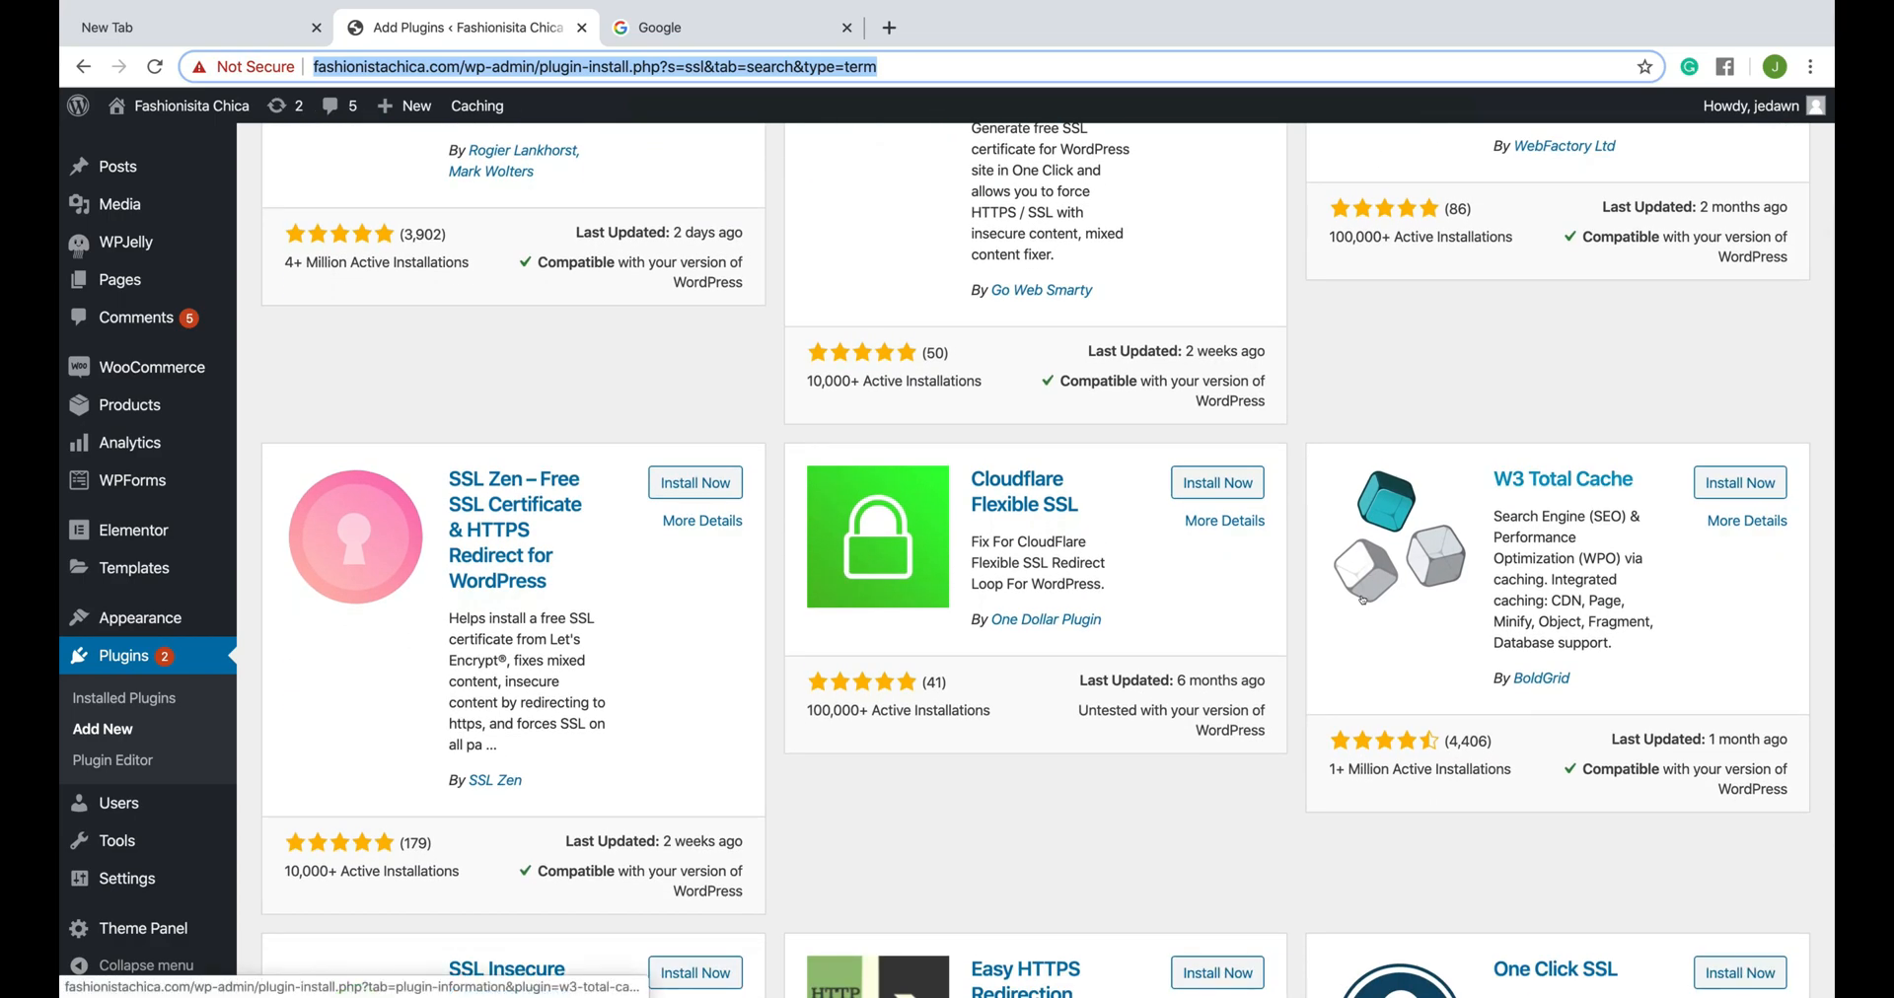
scroll(1363, 599, "down", 5)
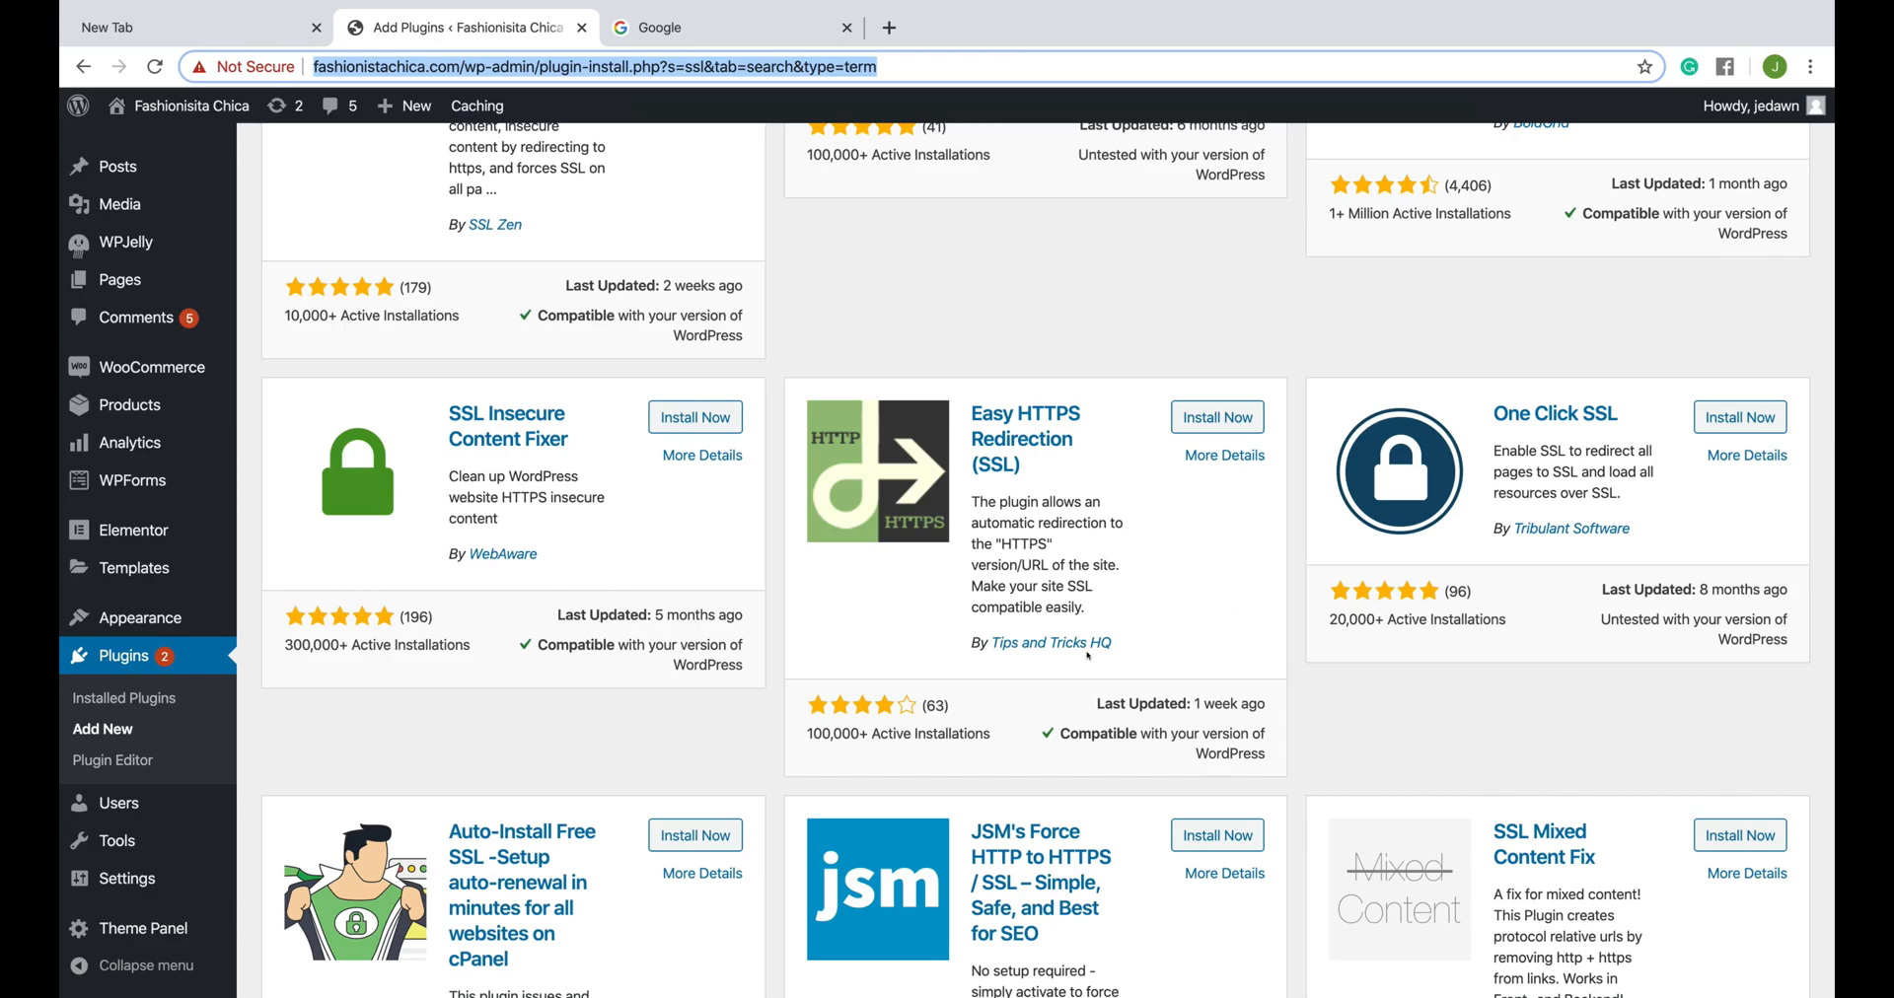
scroll(1089, 656, "up", 8)
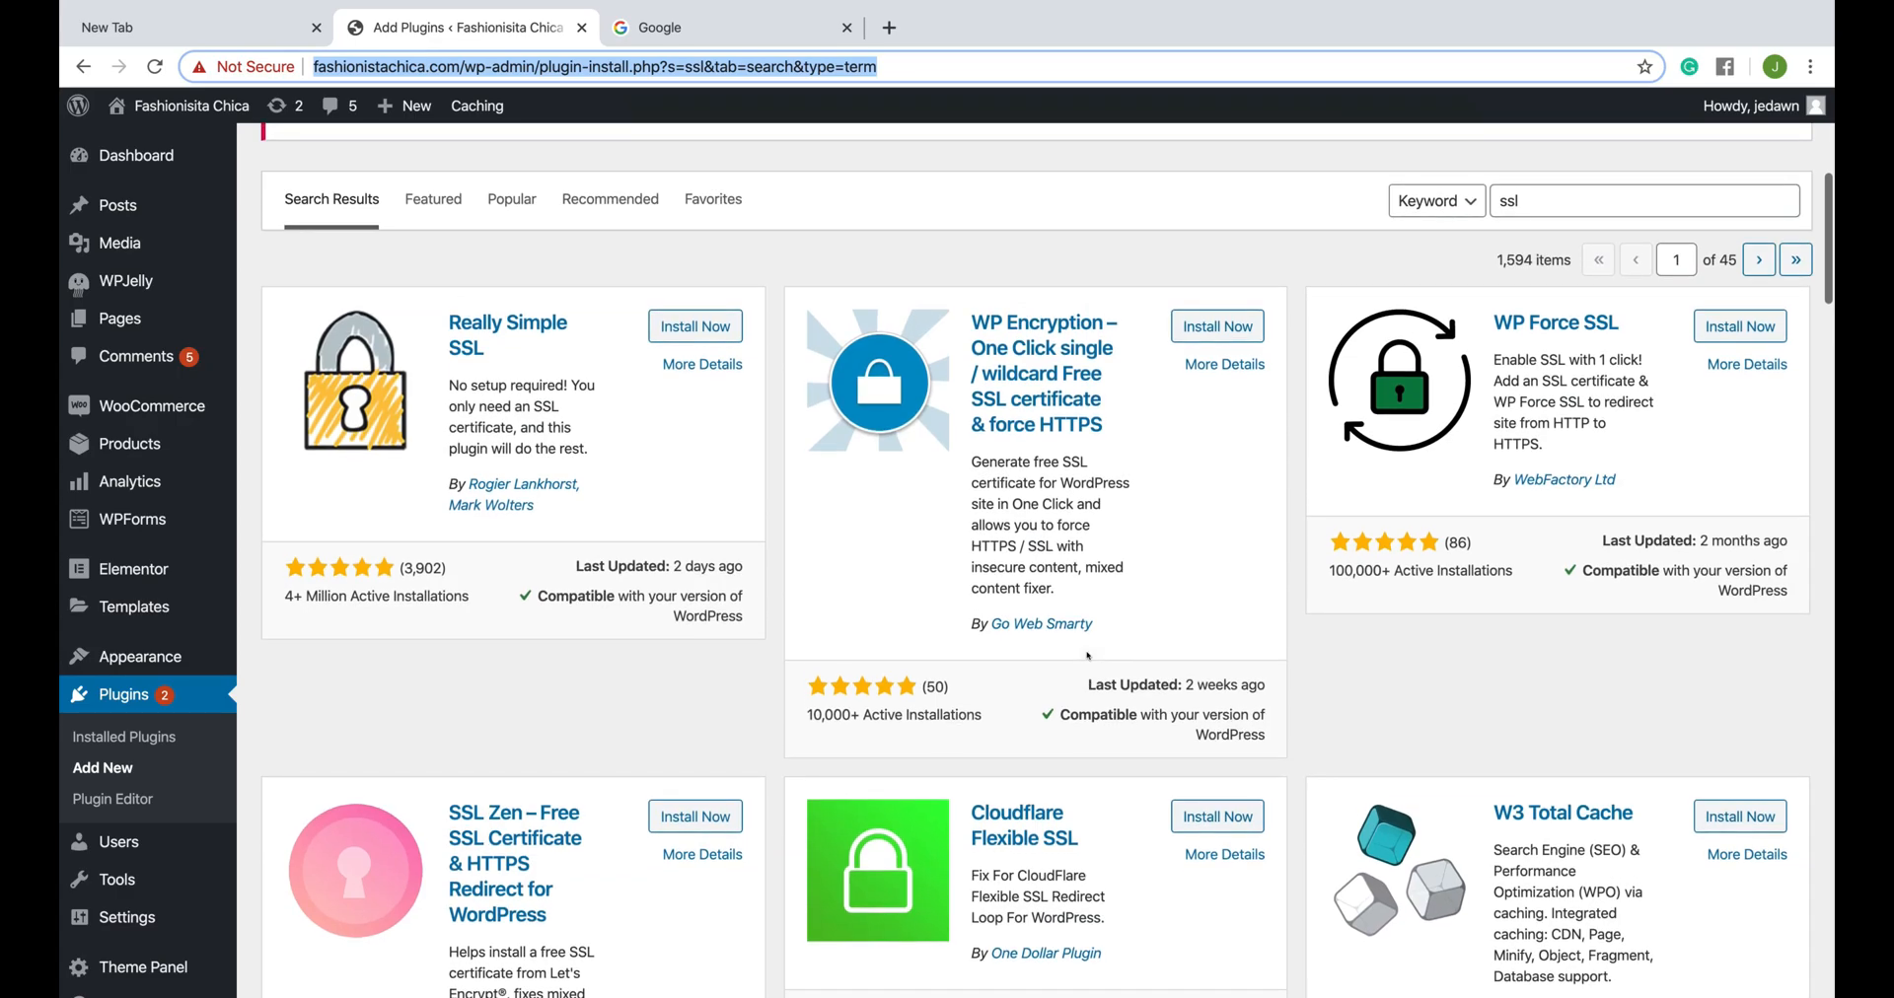
scroll(1137, 590, "down", 10)
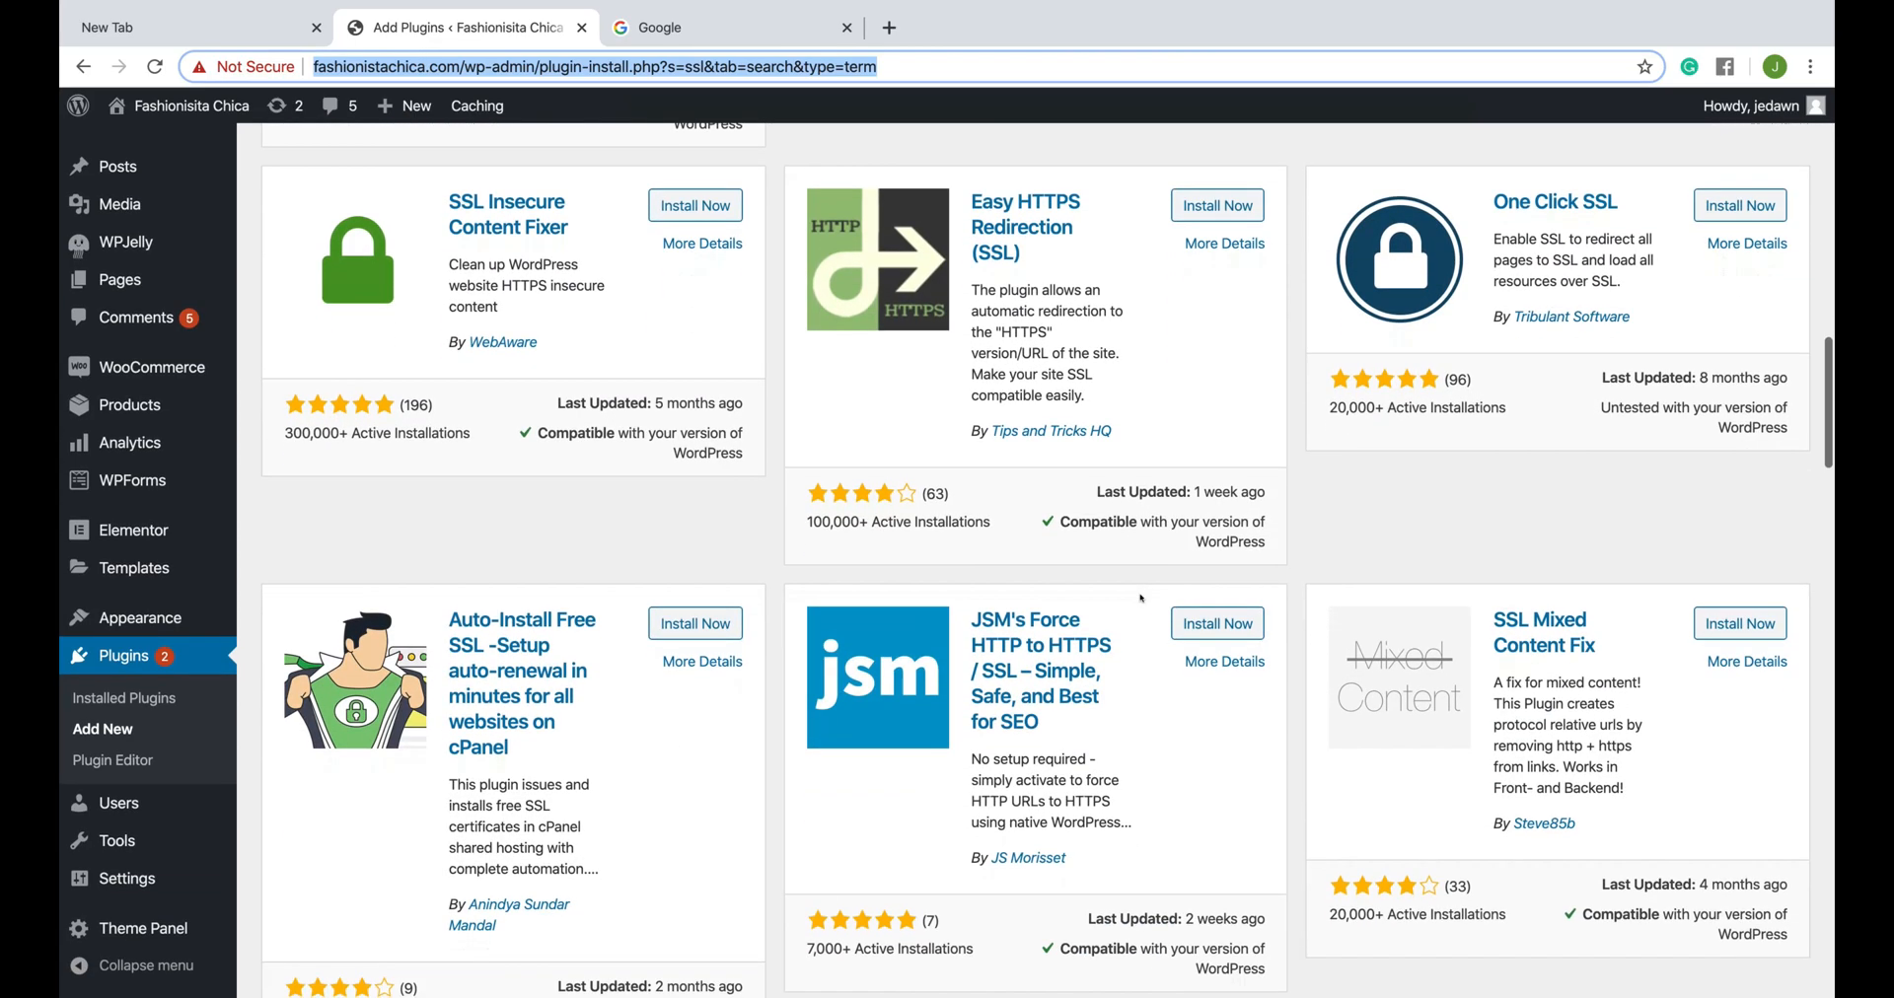
scroll(1094, 523, "down", 1)
scroll(1094, 523, "down", 12)
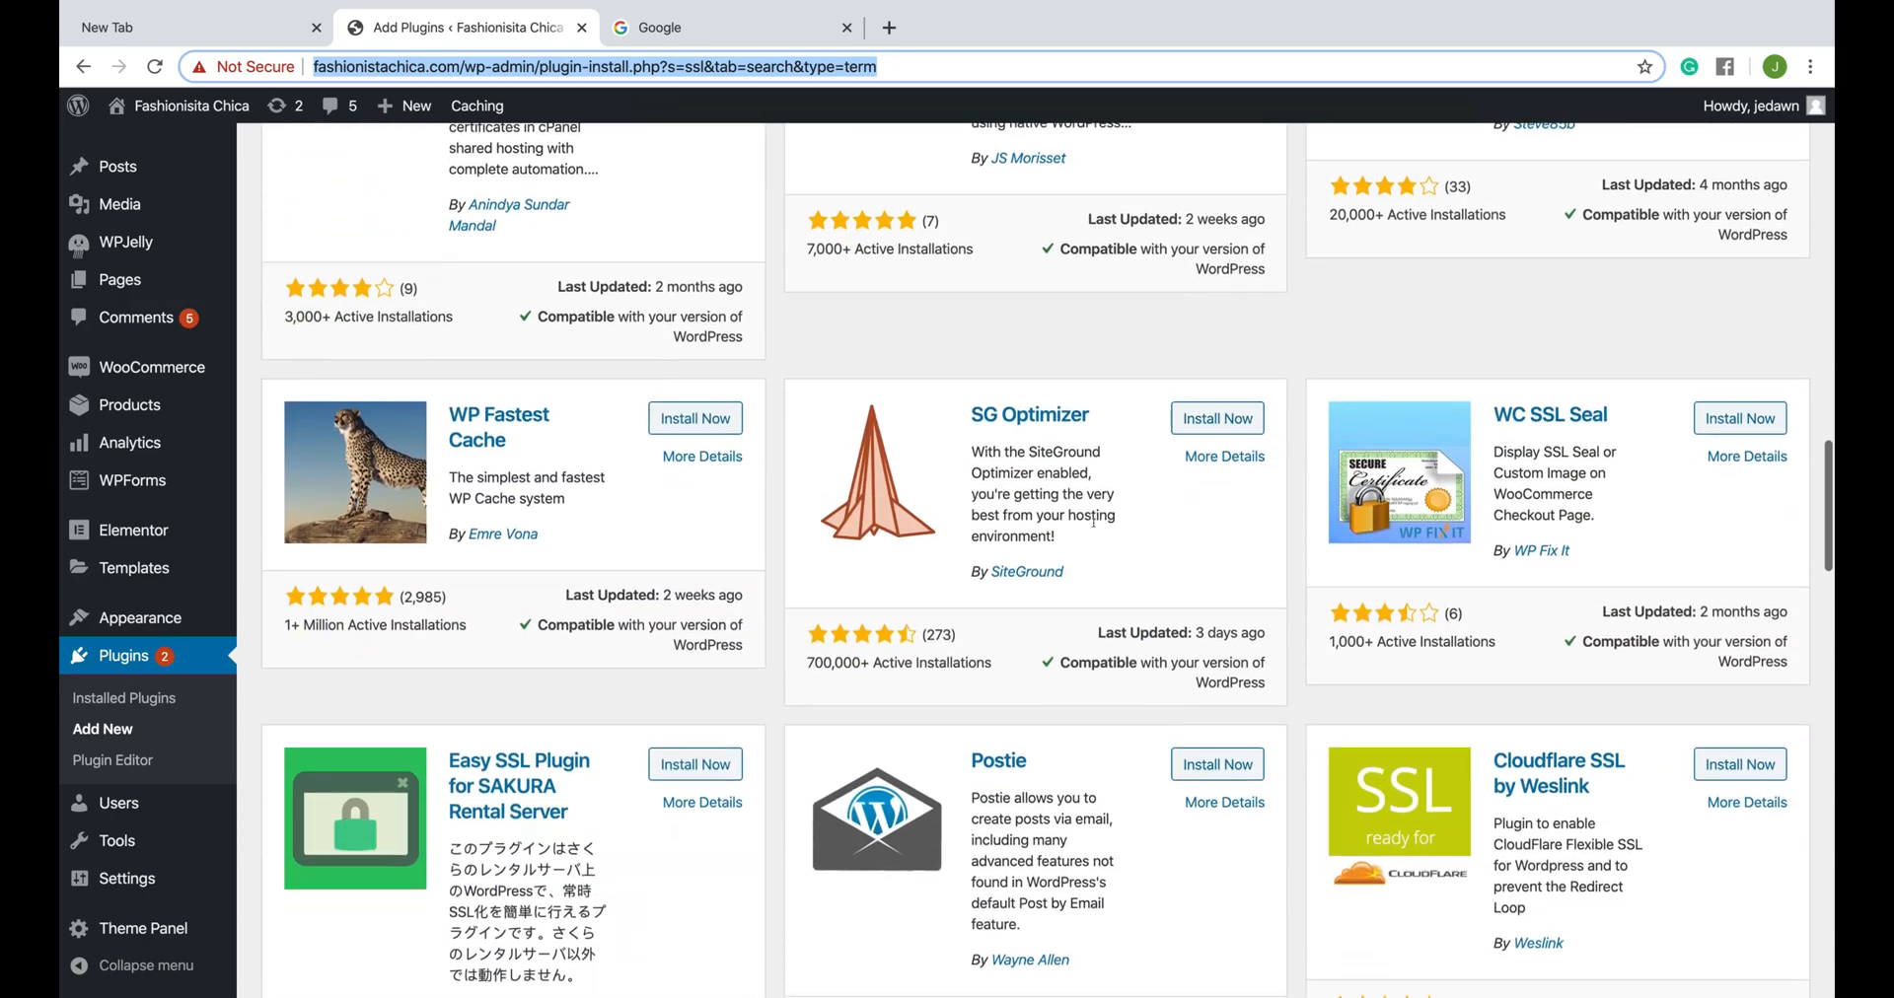
scroll(1094, 530, "up", 20)
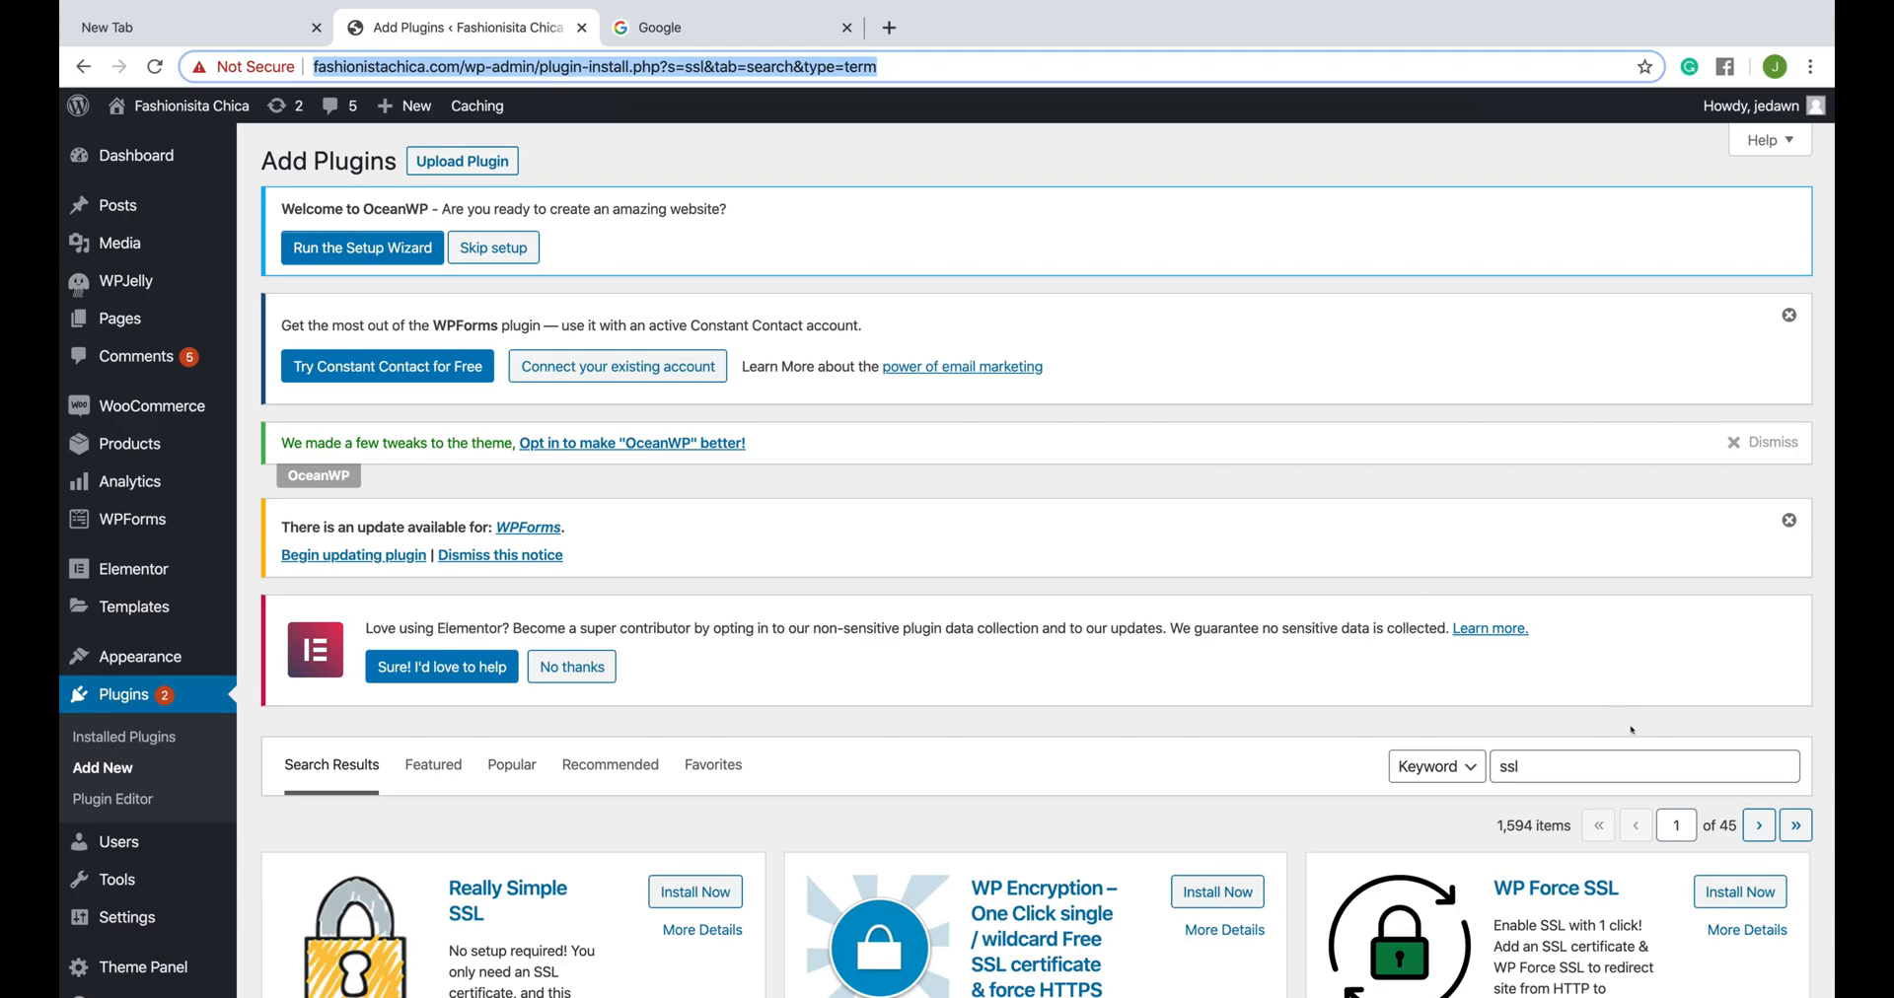
- Search the plugin directory for "ithemes" and locate the iThemes Security plugin among the results
double_click(1569, 779)
type("ithemes")
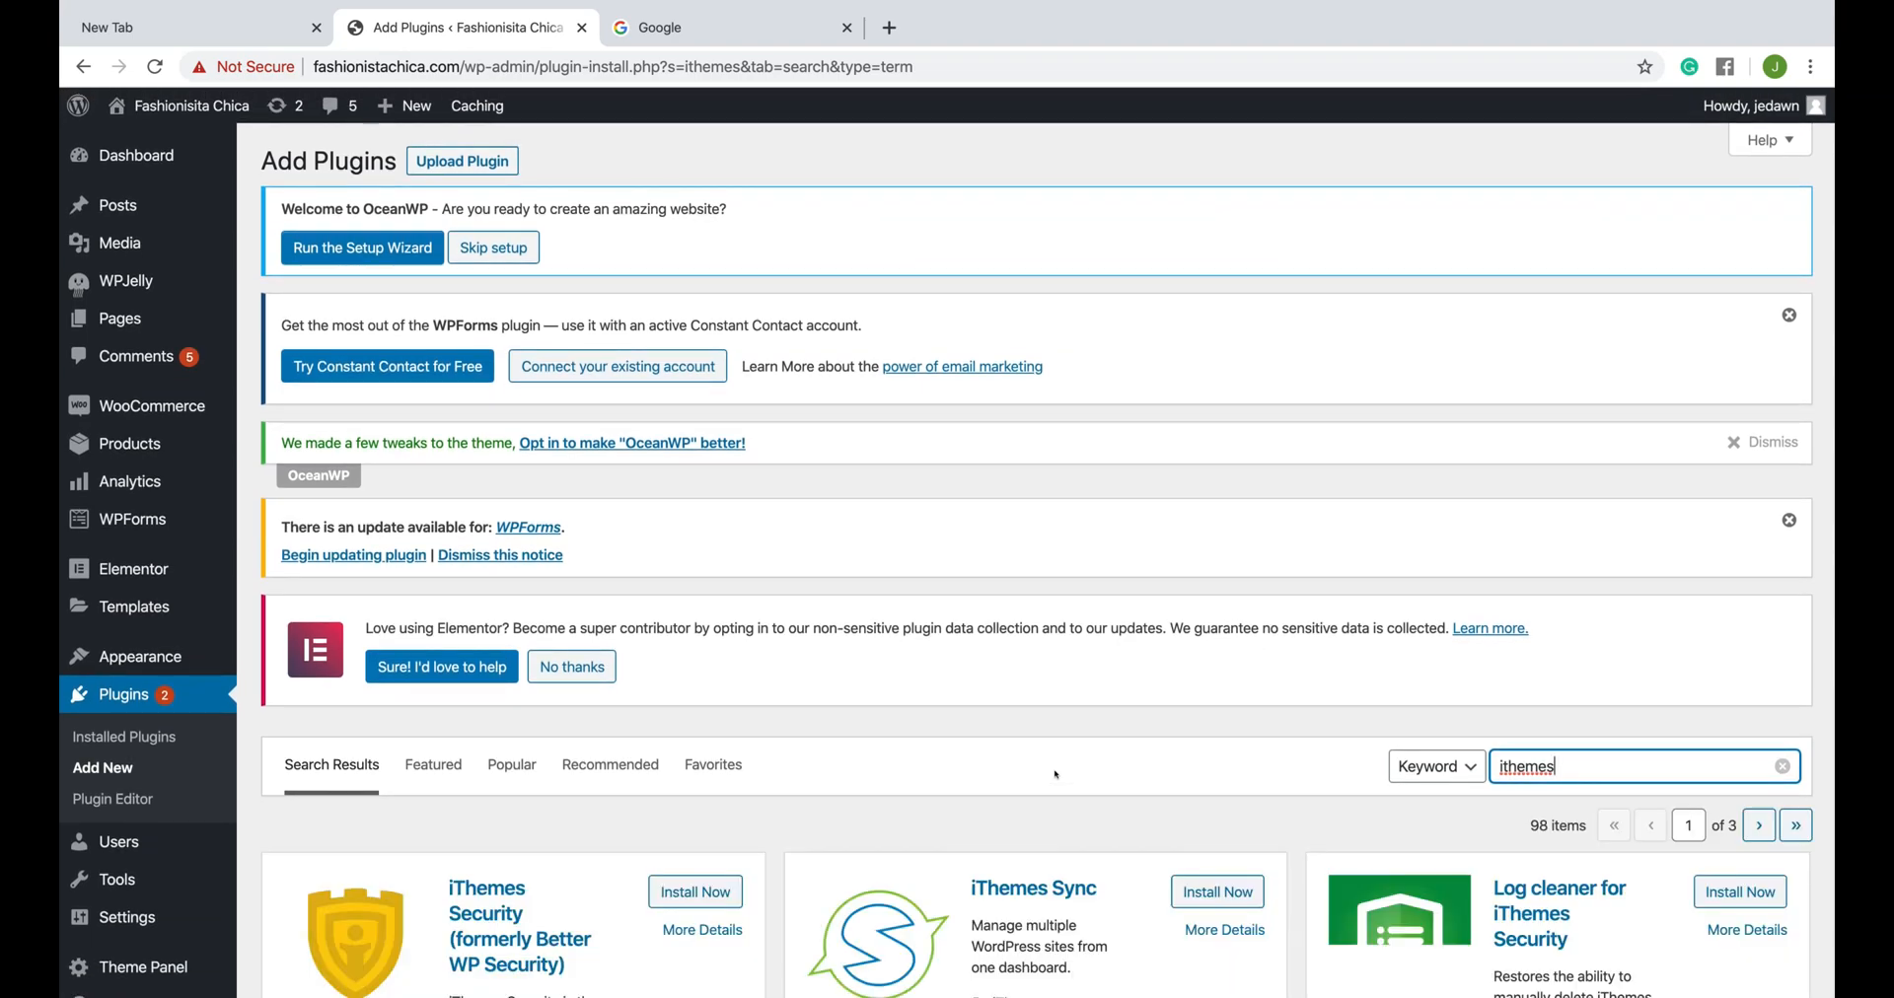
scroll(1056, 774, "down", 4)
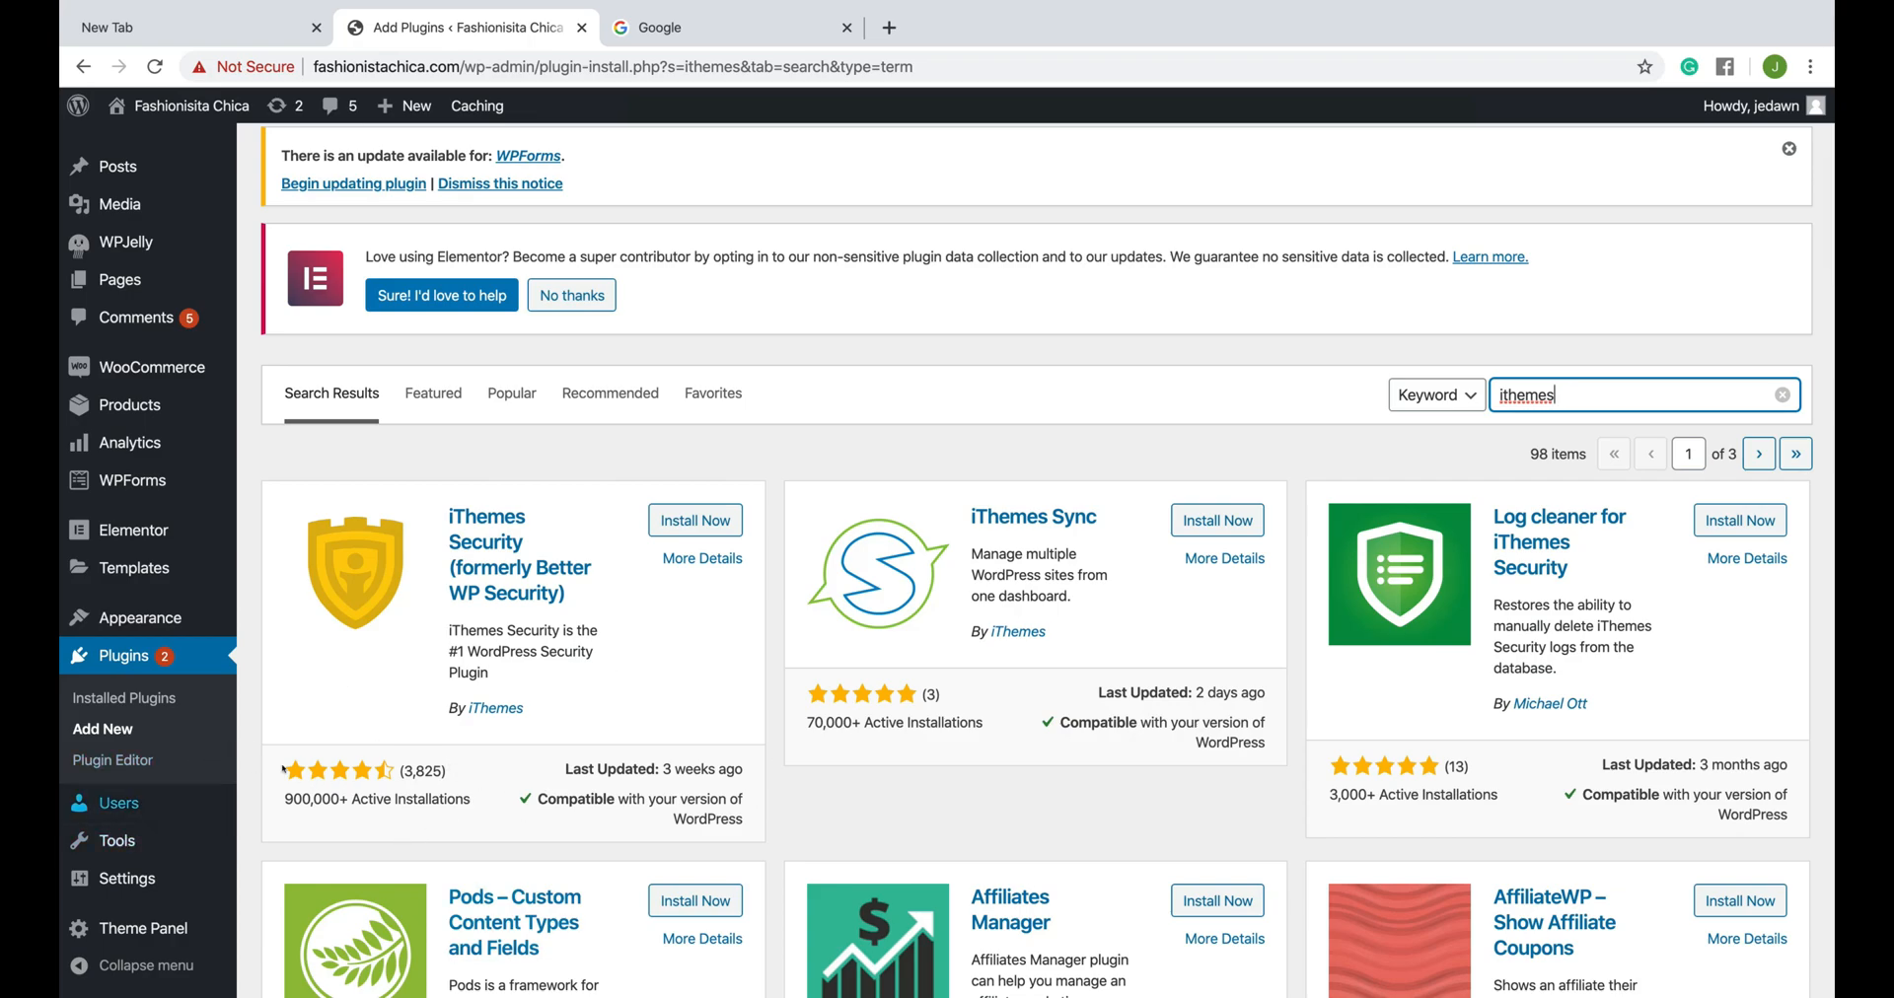
scroll(541, 795, "down", 4)
scroll(612, 797, "down", 2)
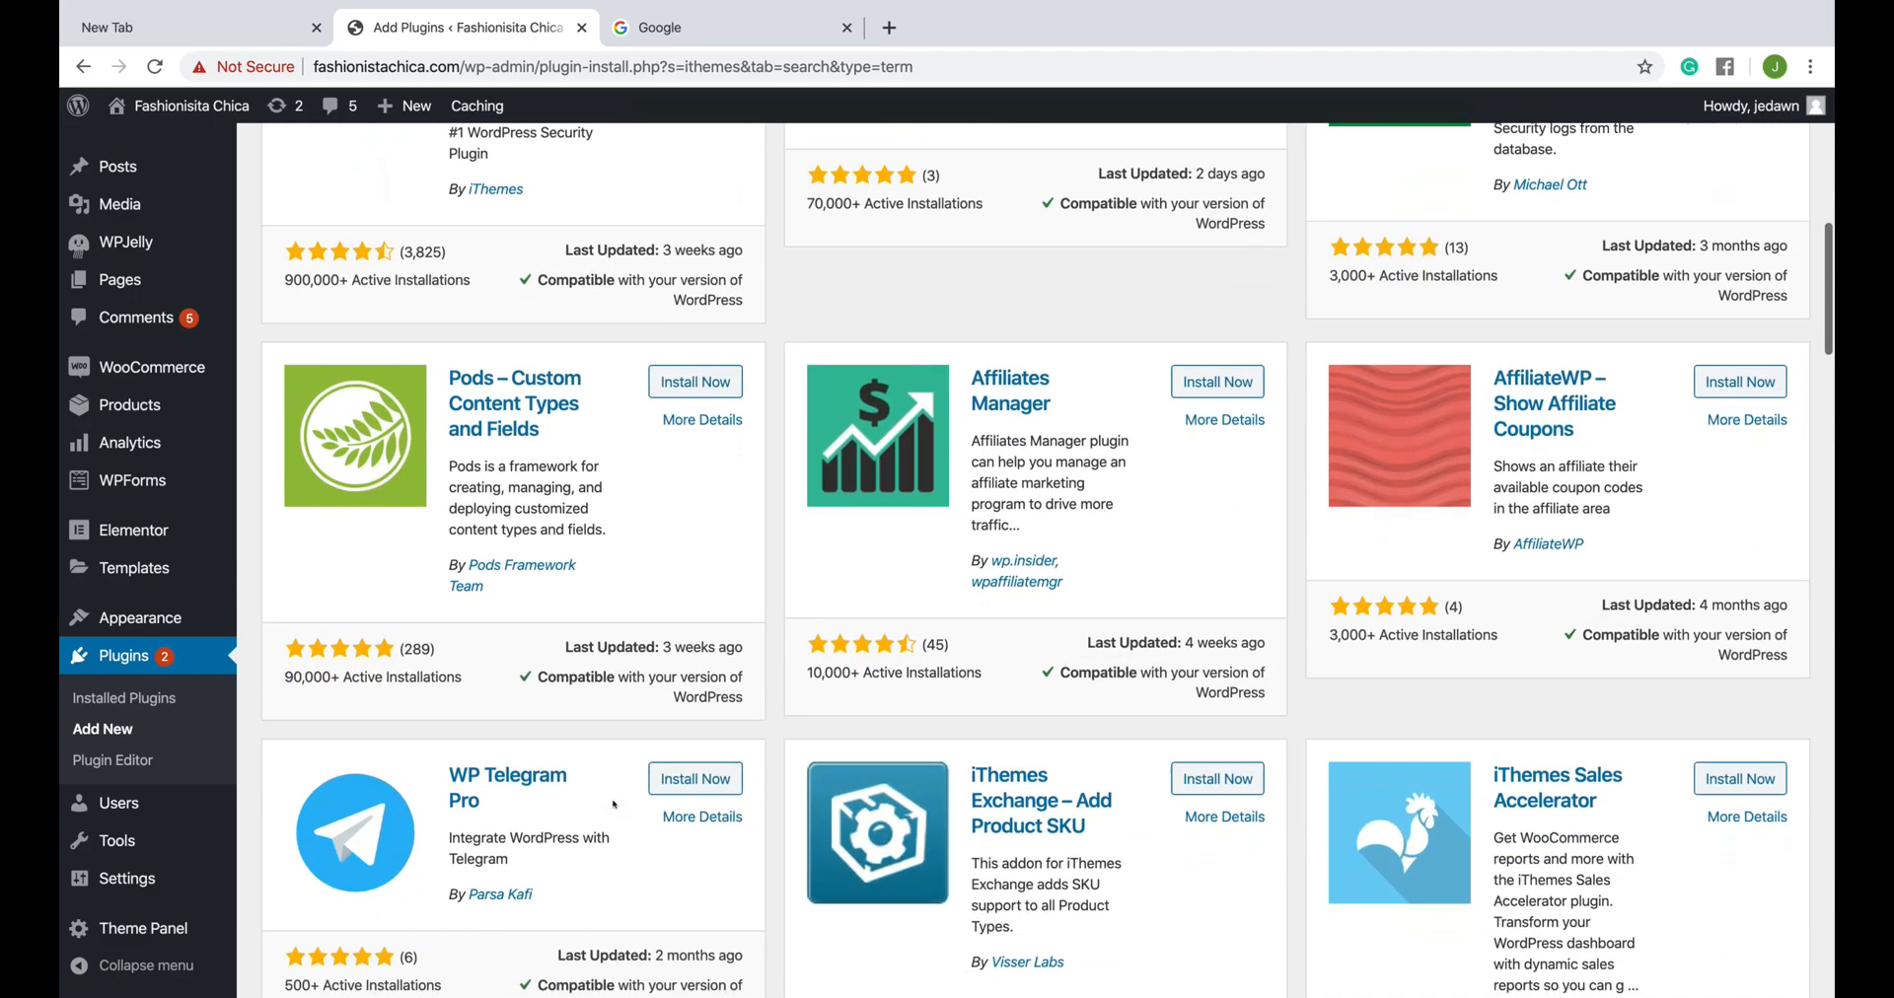
scroll(641, 814, "up", 10)
scroll(660, 827, "down", 3)
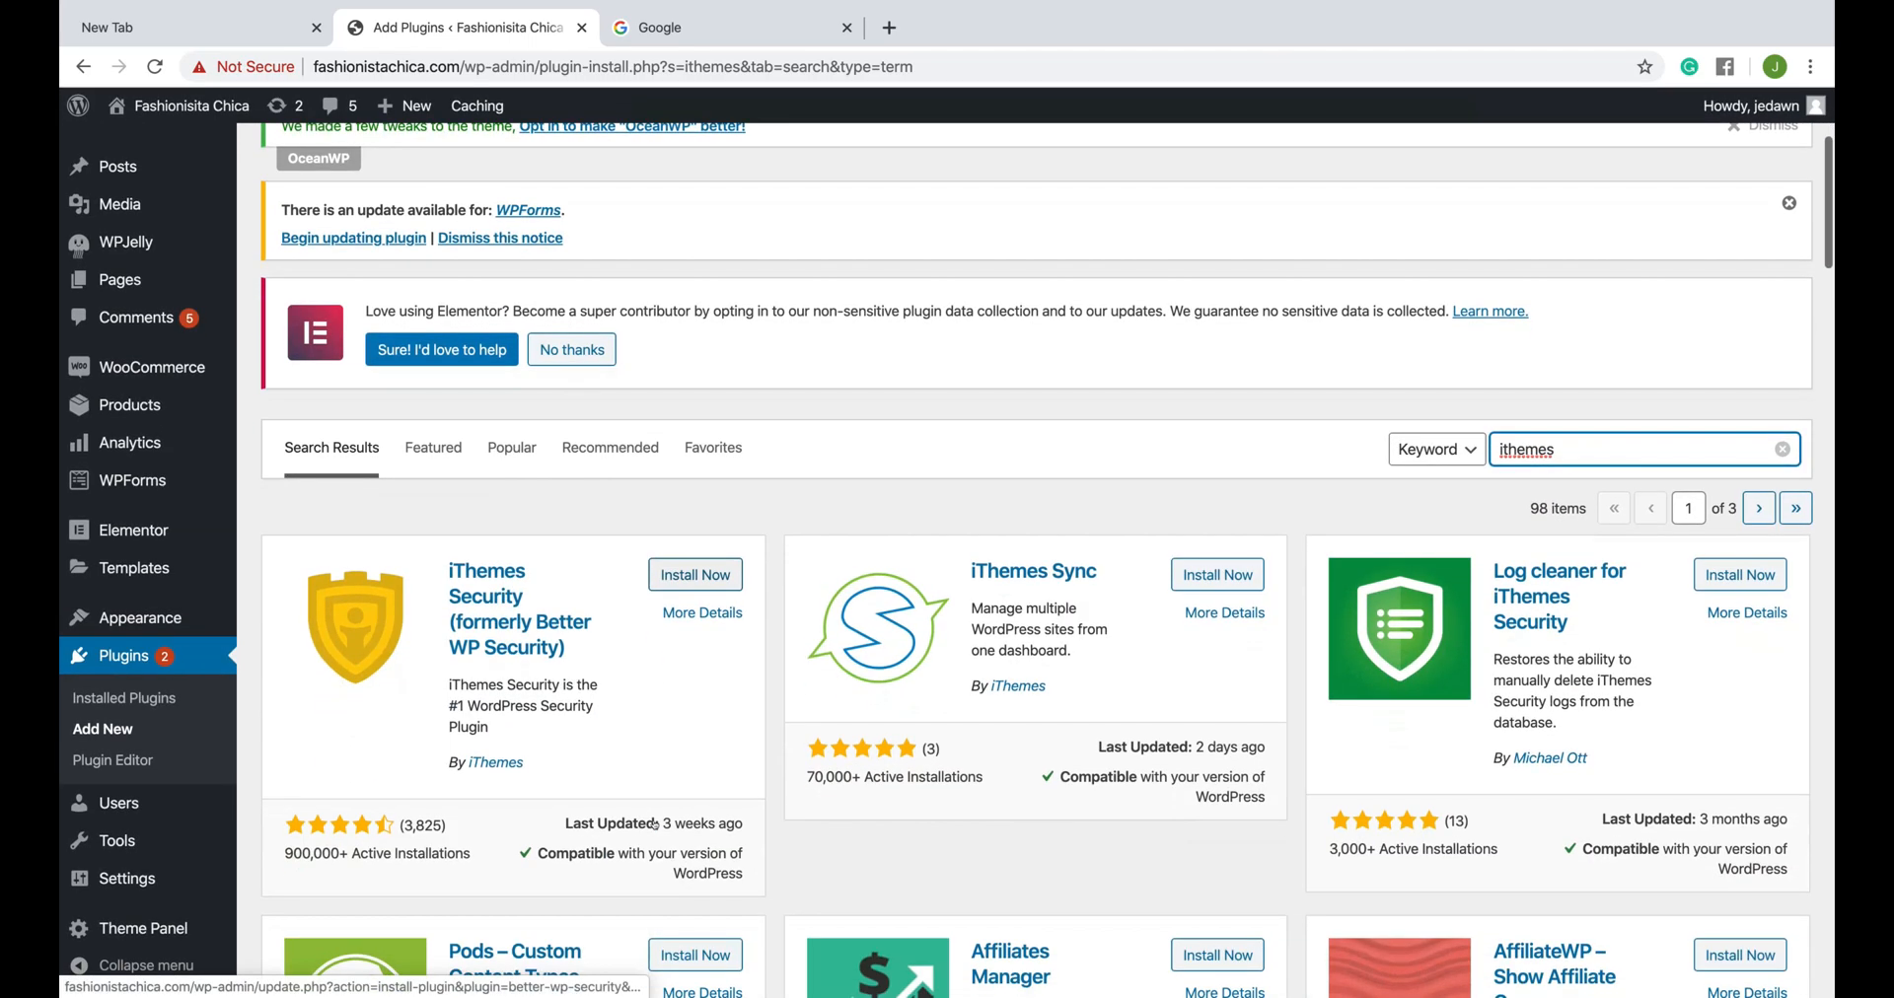
- Install and activate the iThemes Security plugin
left_click(696, 578)
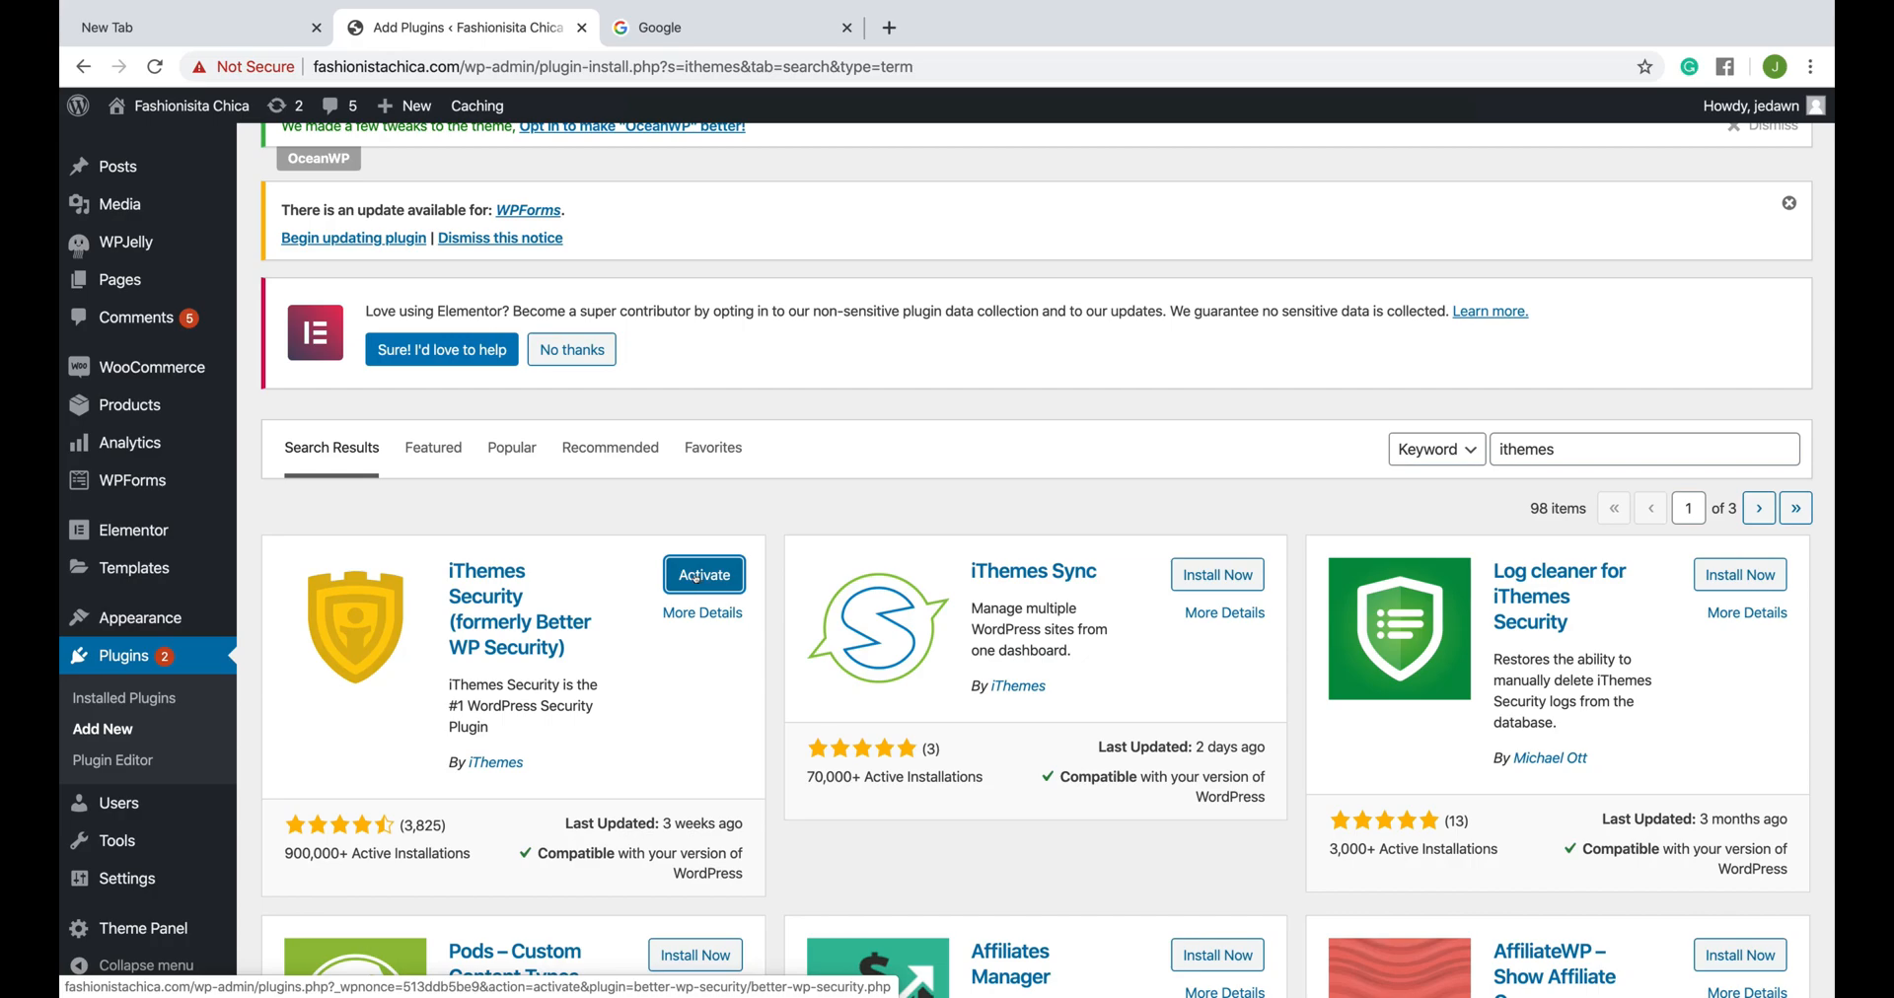
left_click(697, 577)
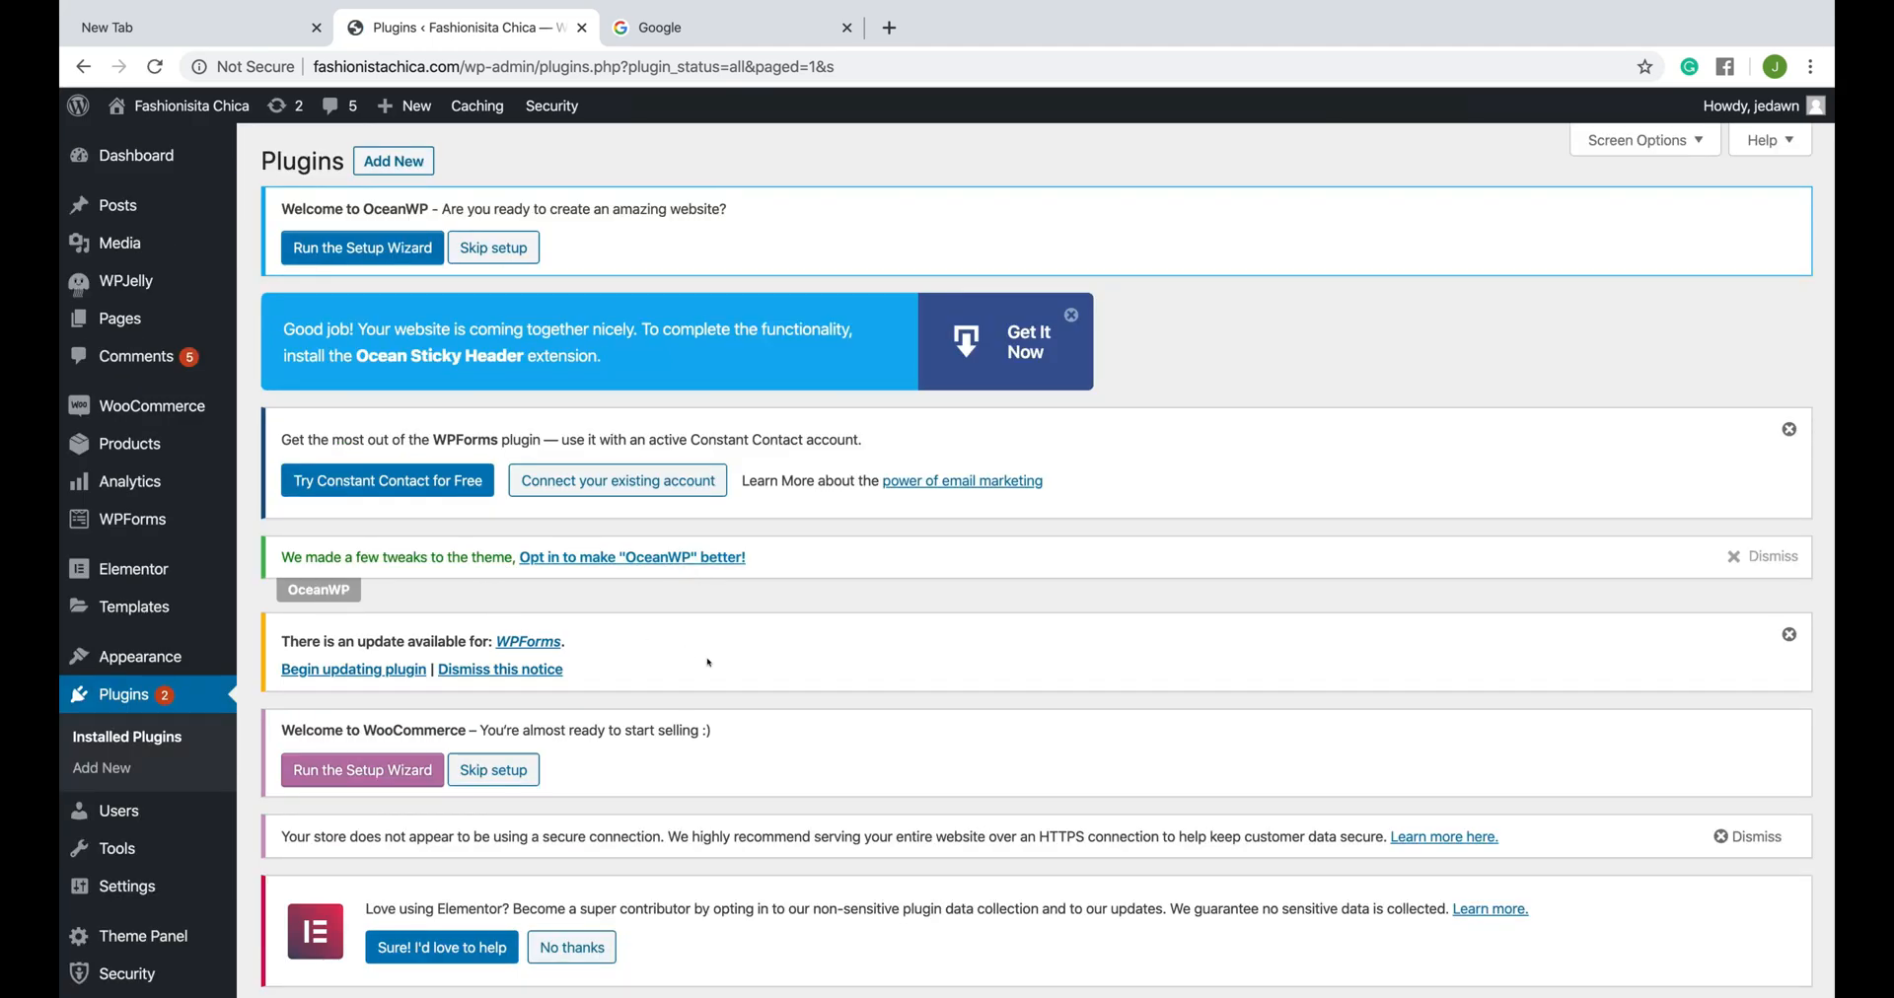
- Open the iThemes Security settings and run the Security Check to secure the site, with Security Check Pro enabled
scroll(708, 663, "down", 6)
mouse_move(104, 931)
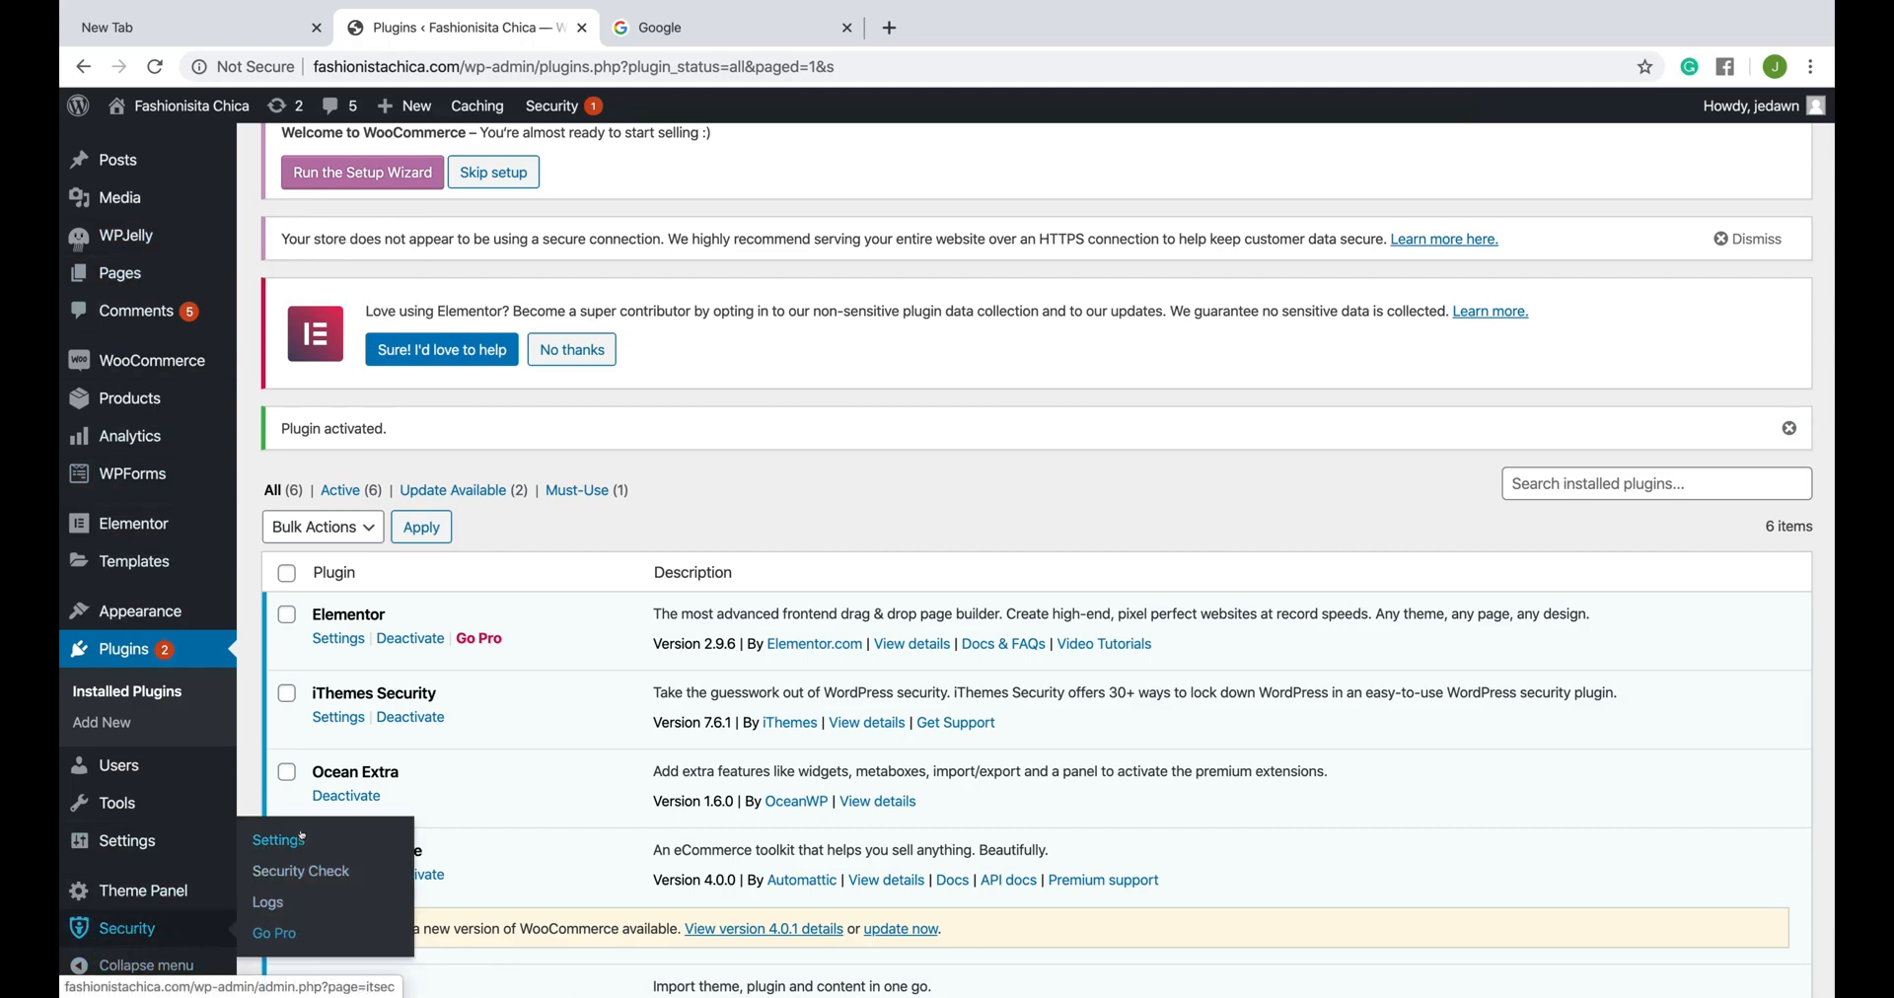
left_click(296, 841)
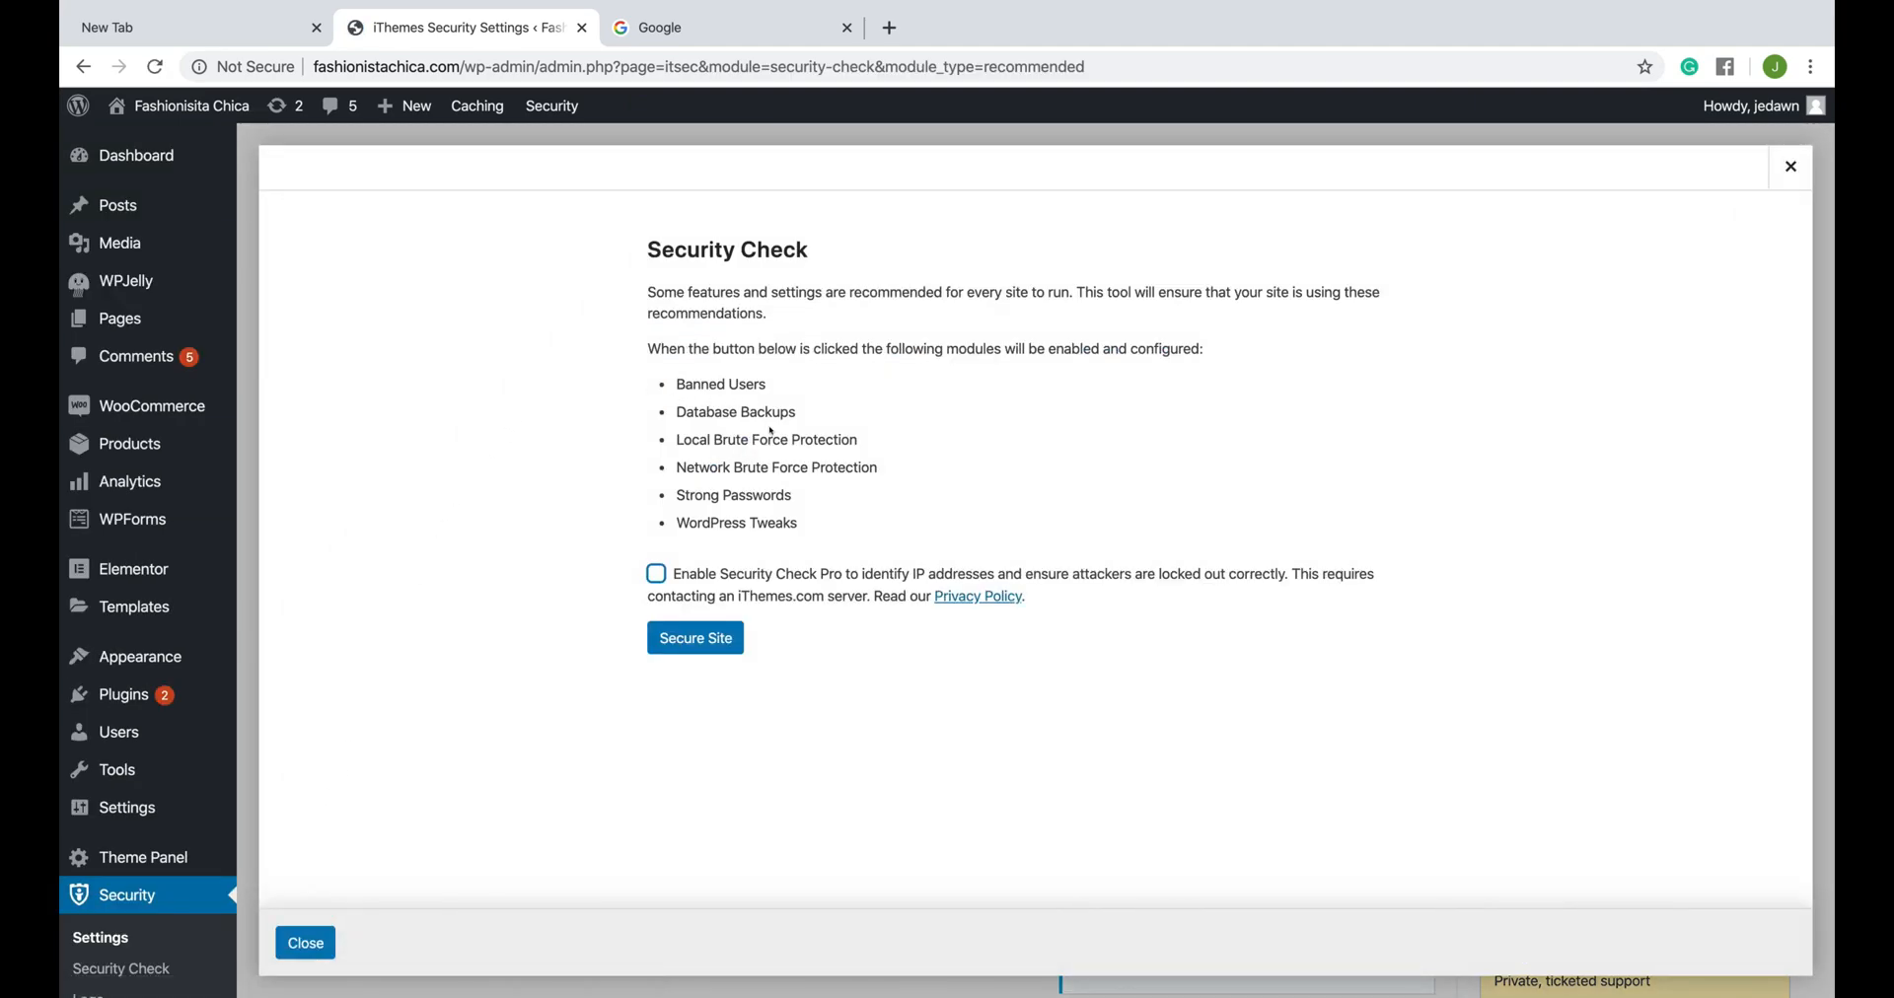
left_click(649, 576)
left_click(704, 638)
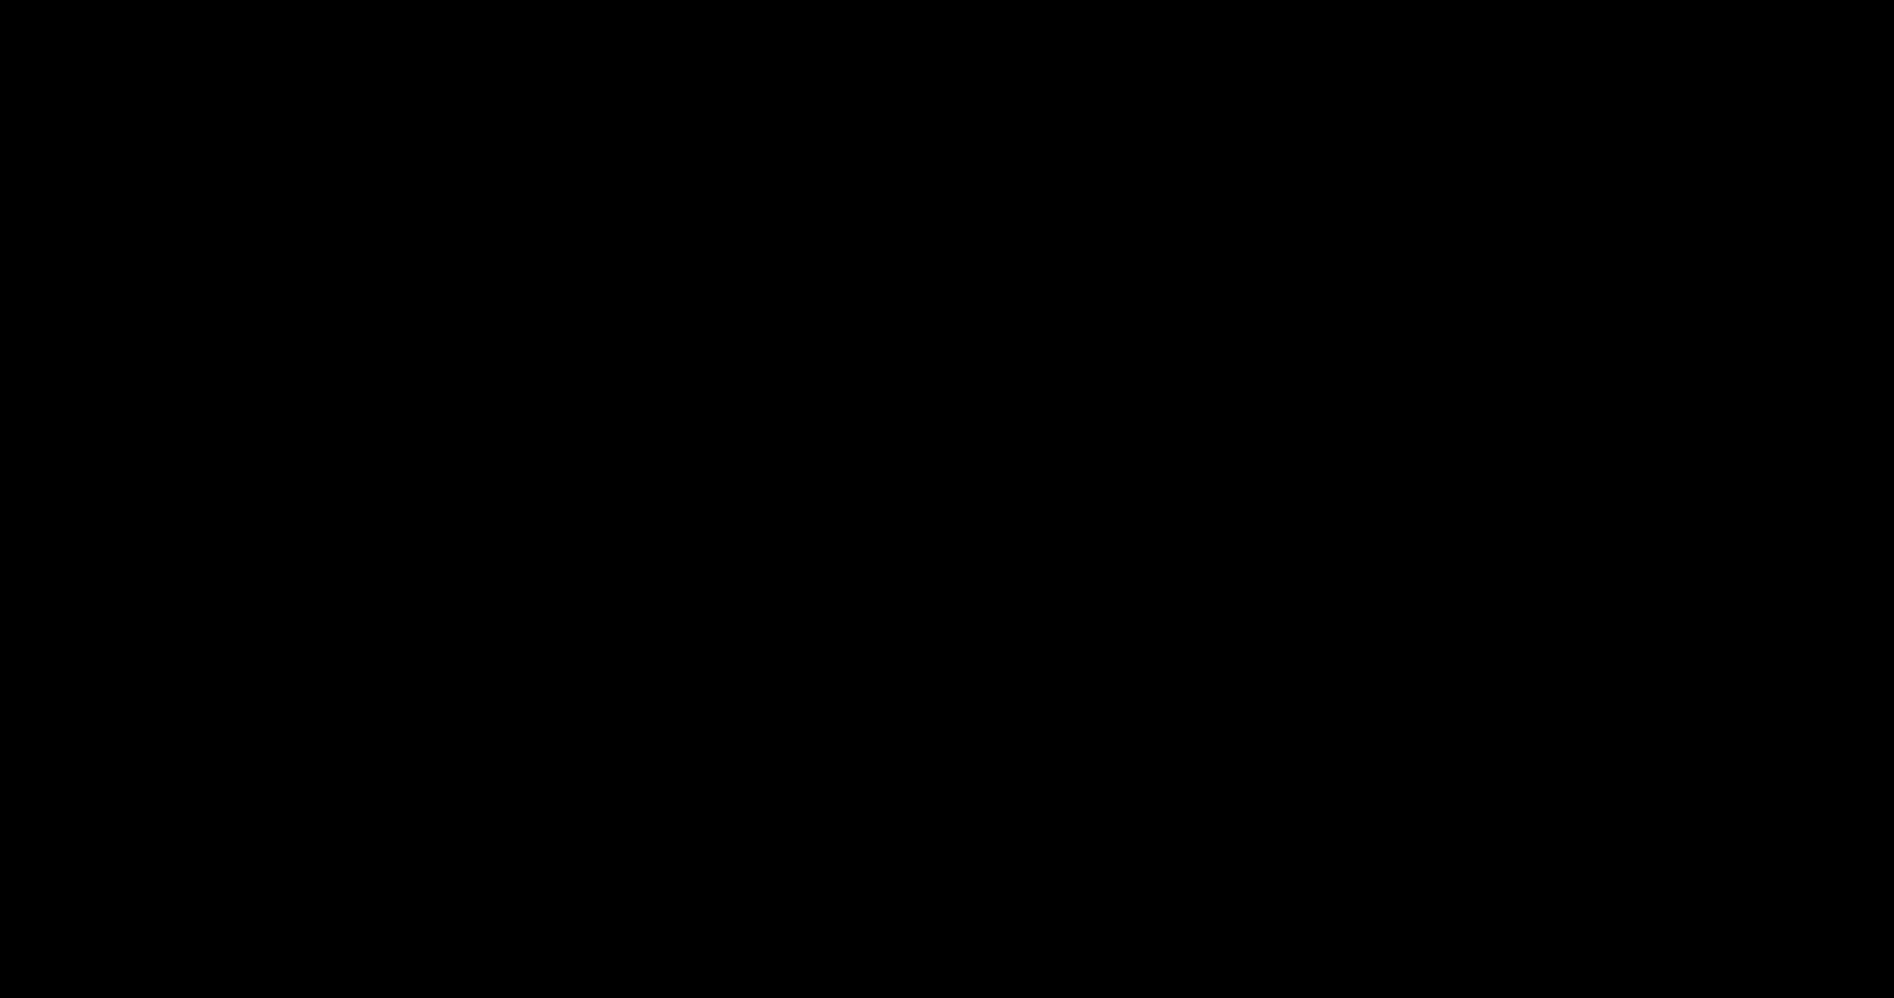
- Log back in to the Fashionisita Chica WordPress dashboard with the saved credentials
left_click(875, 406)
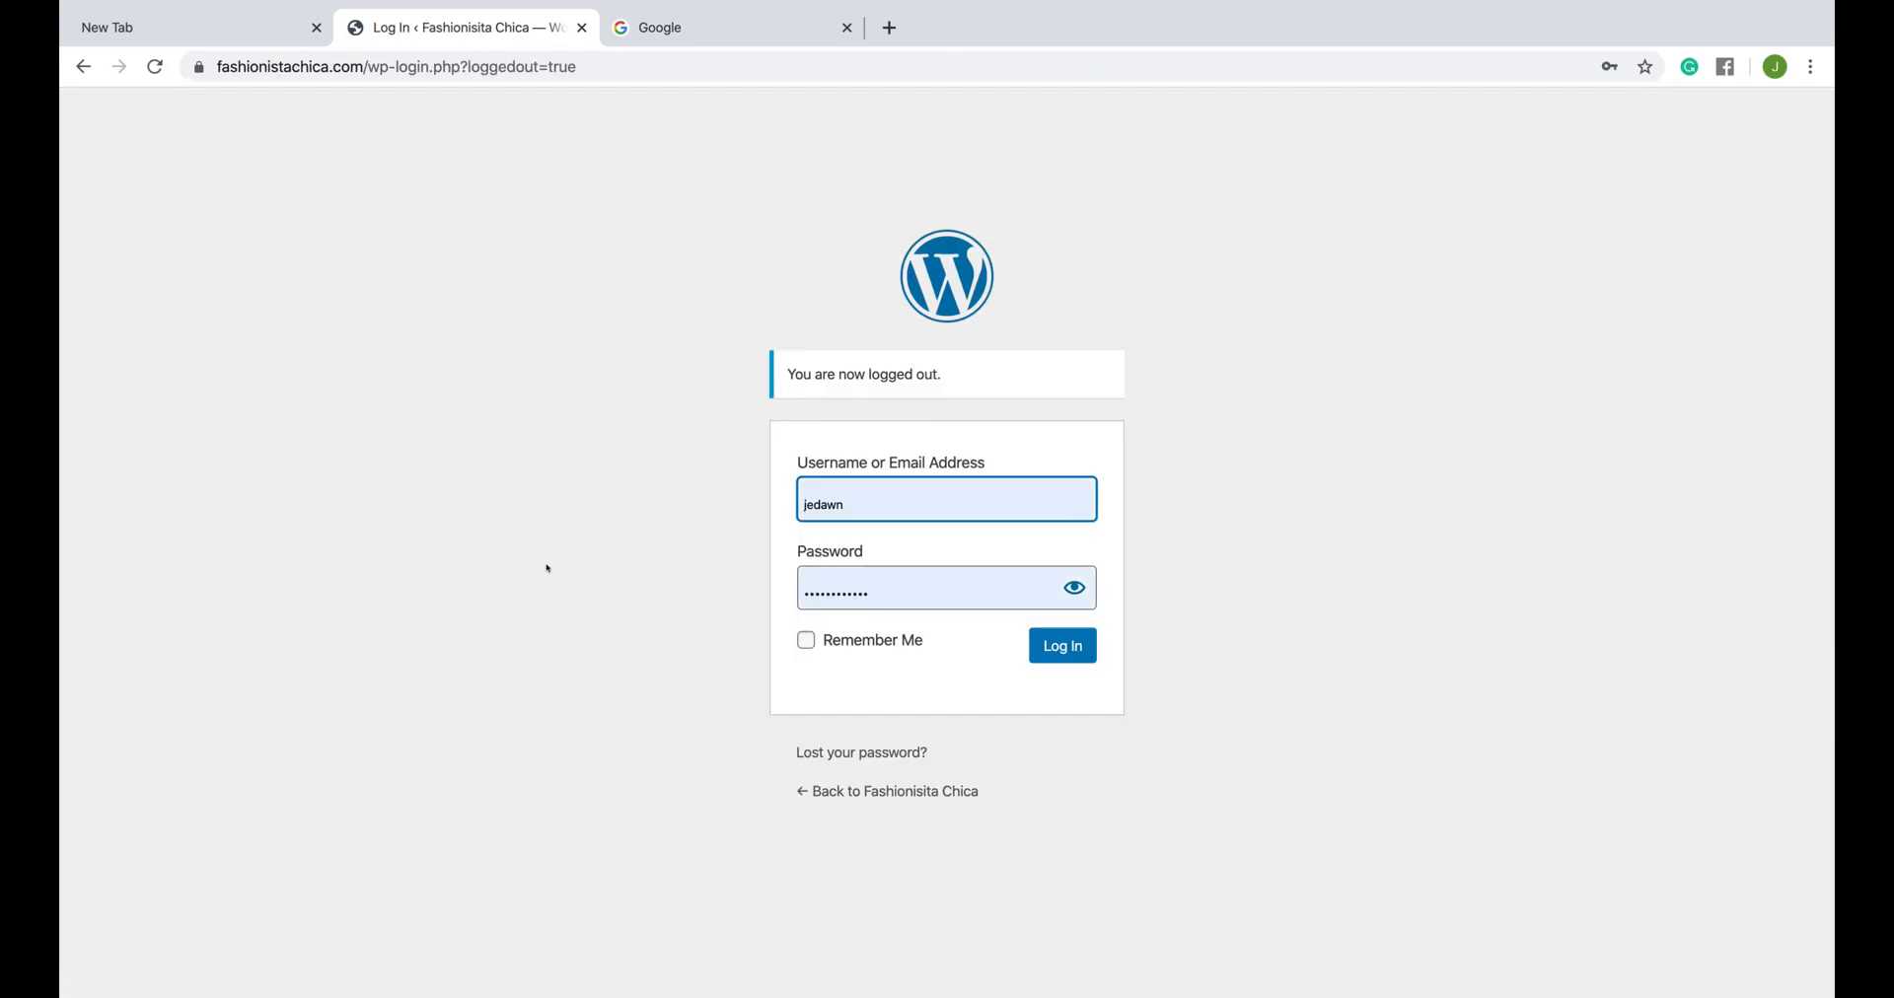
left_click(1074, 646)
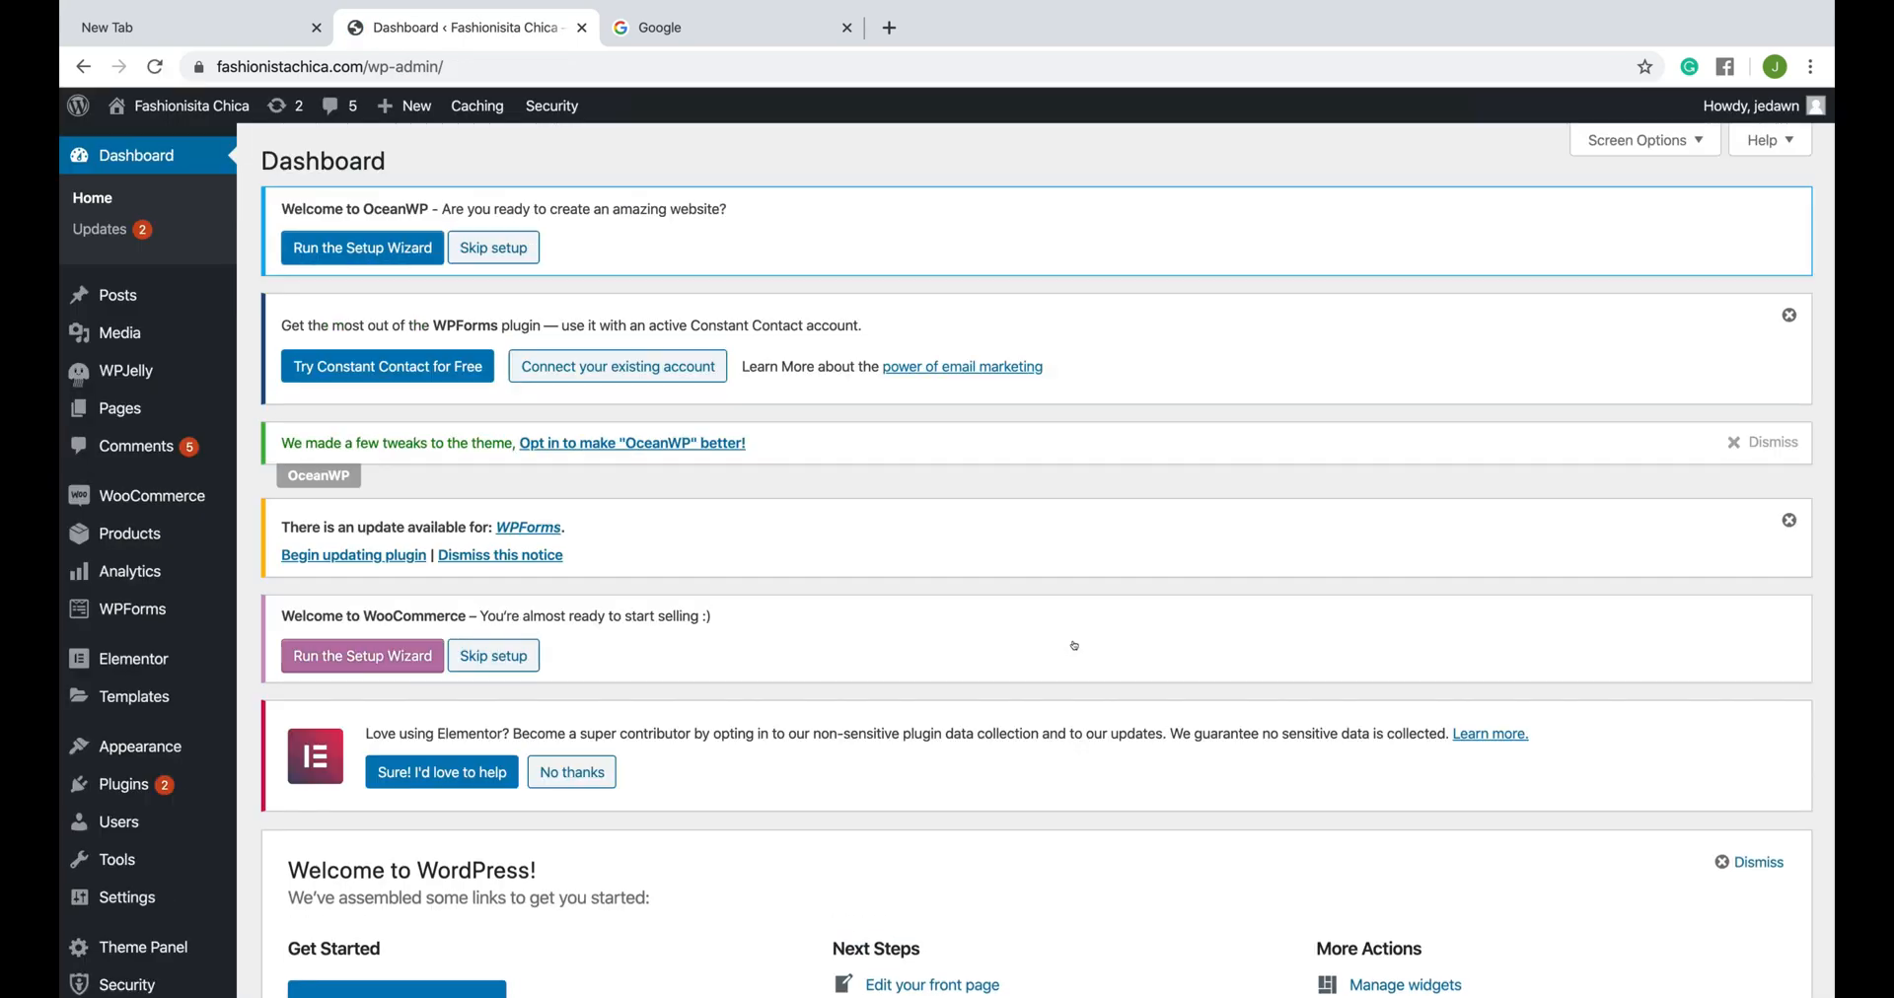
- Enable the 404 Detection module in the iThemes Security settings
scroll(295, 656, "down", 3)
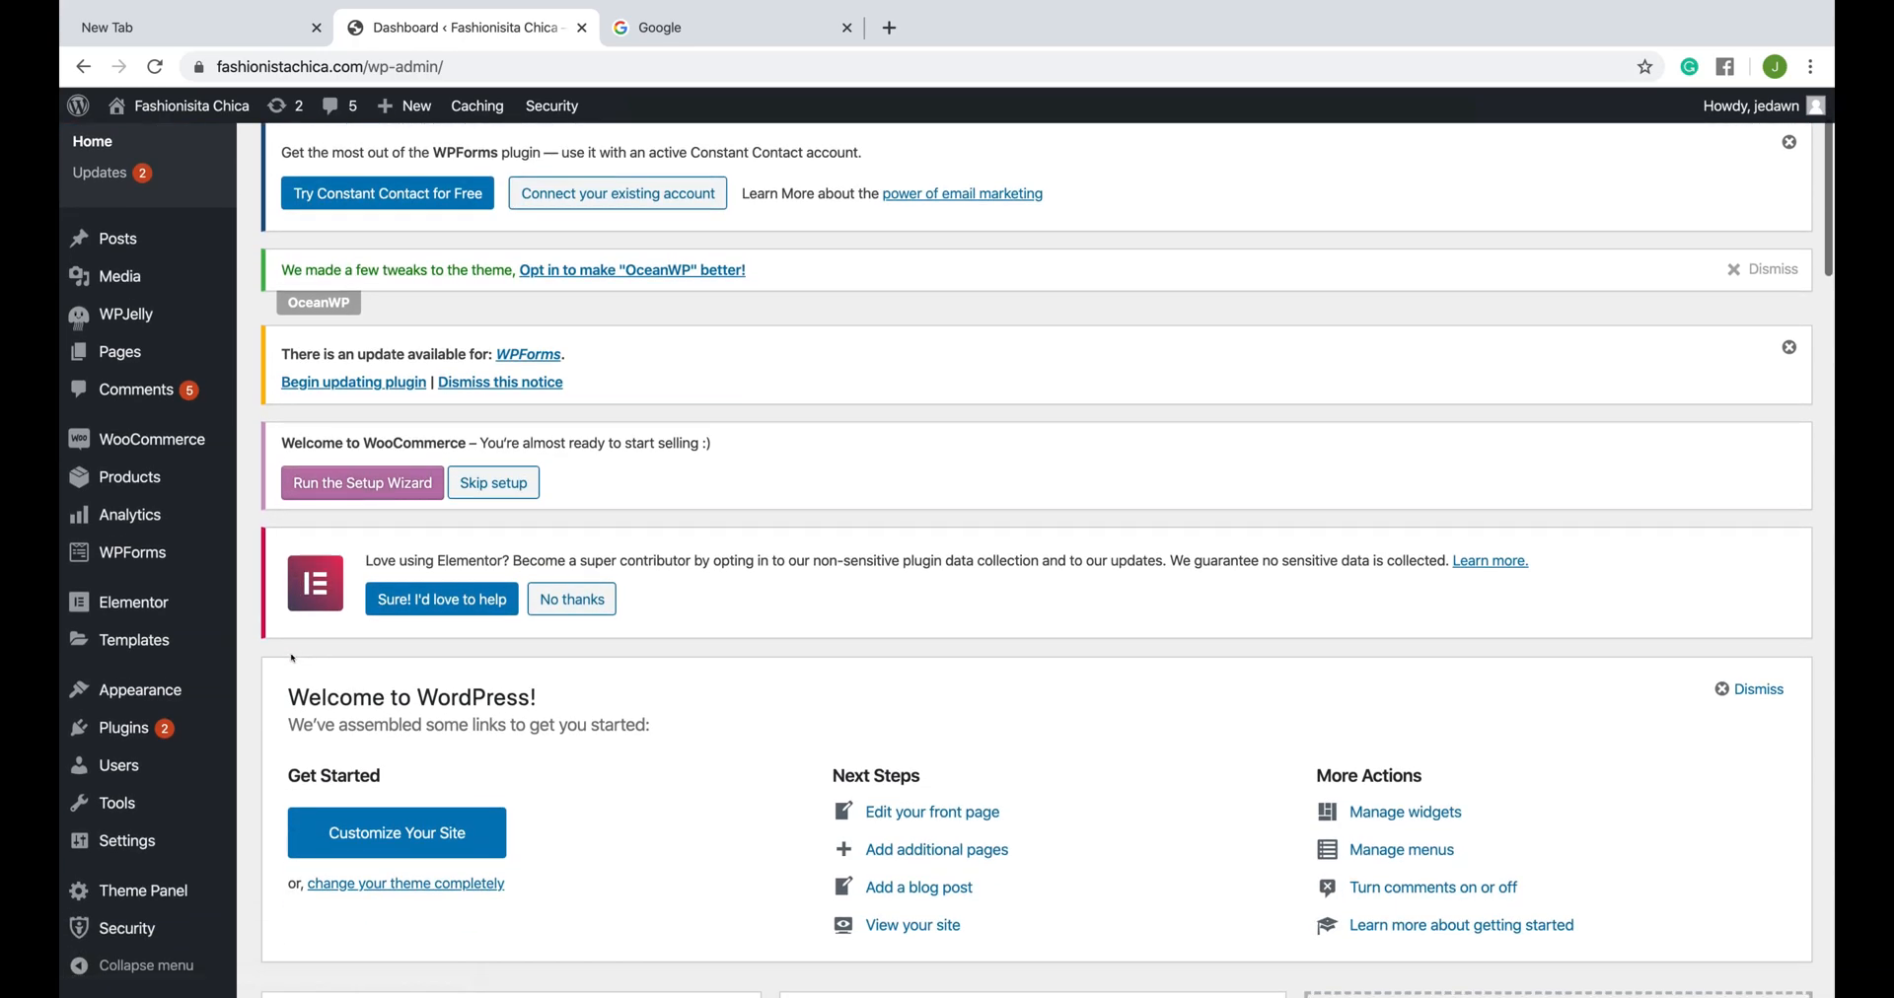
mouse_move(128, 725)
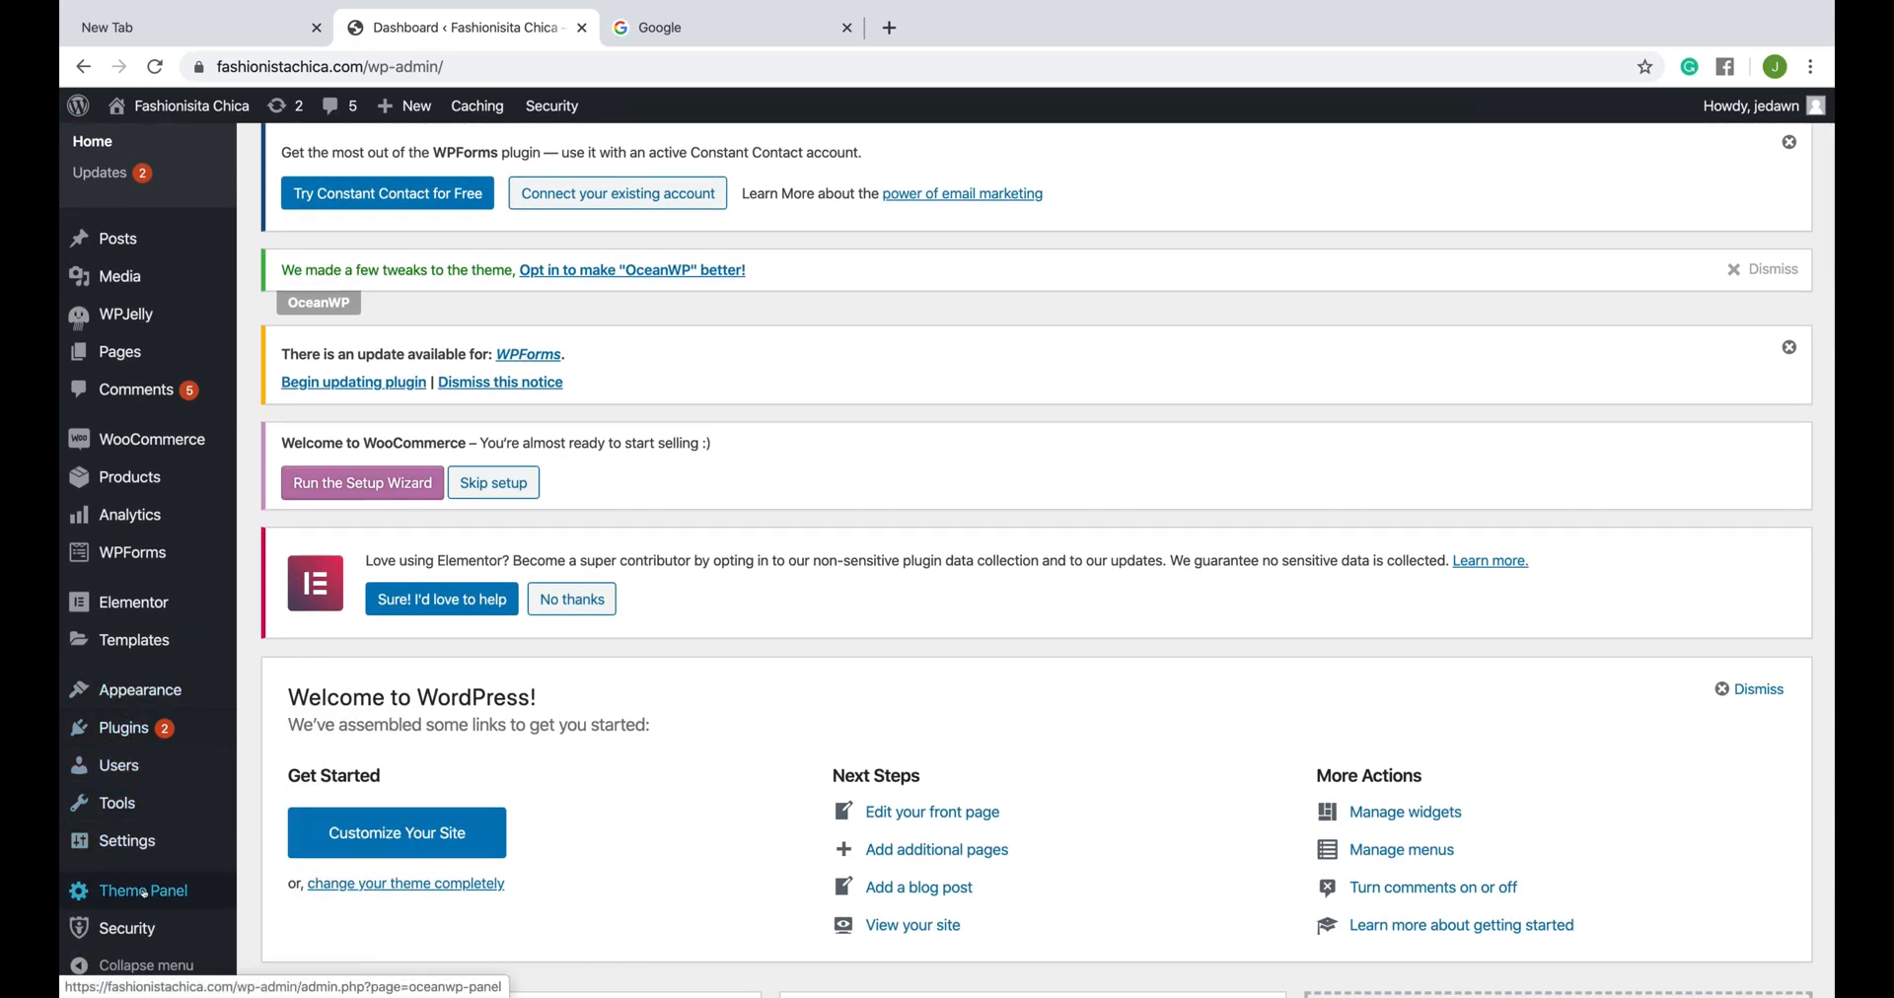
mouse_move(143, 930)
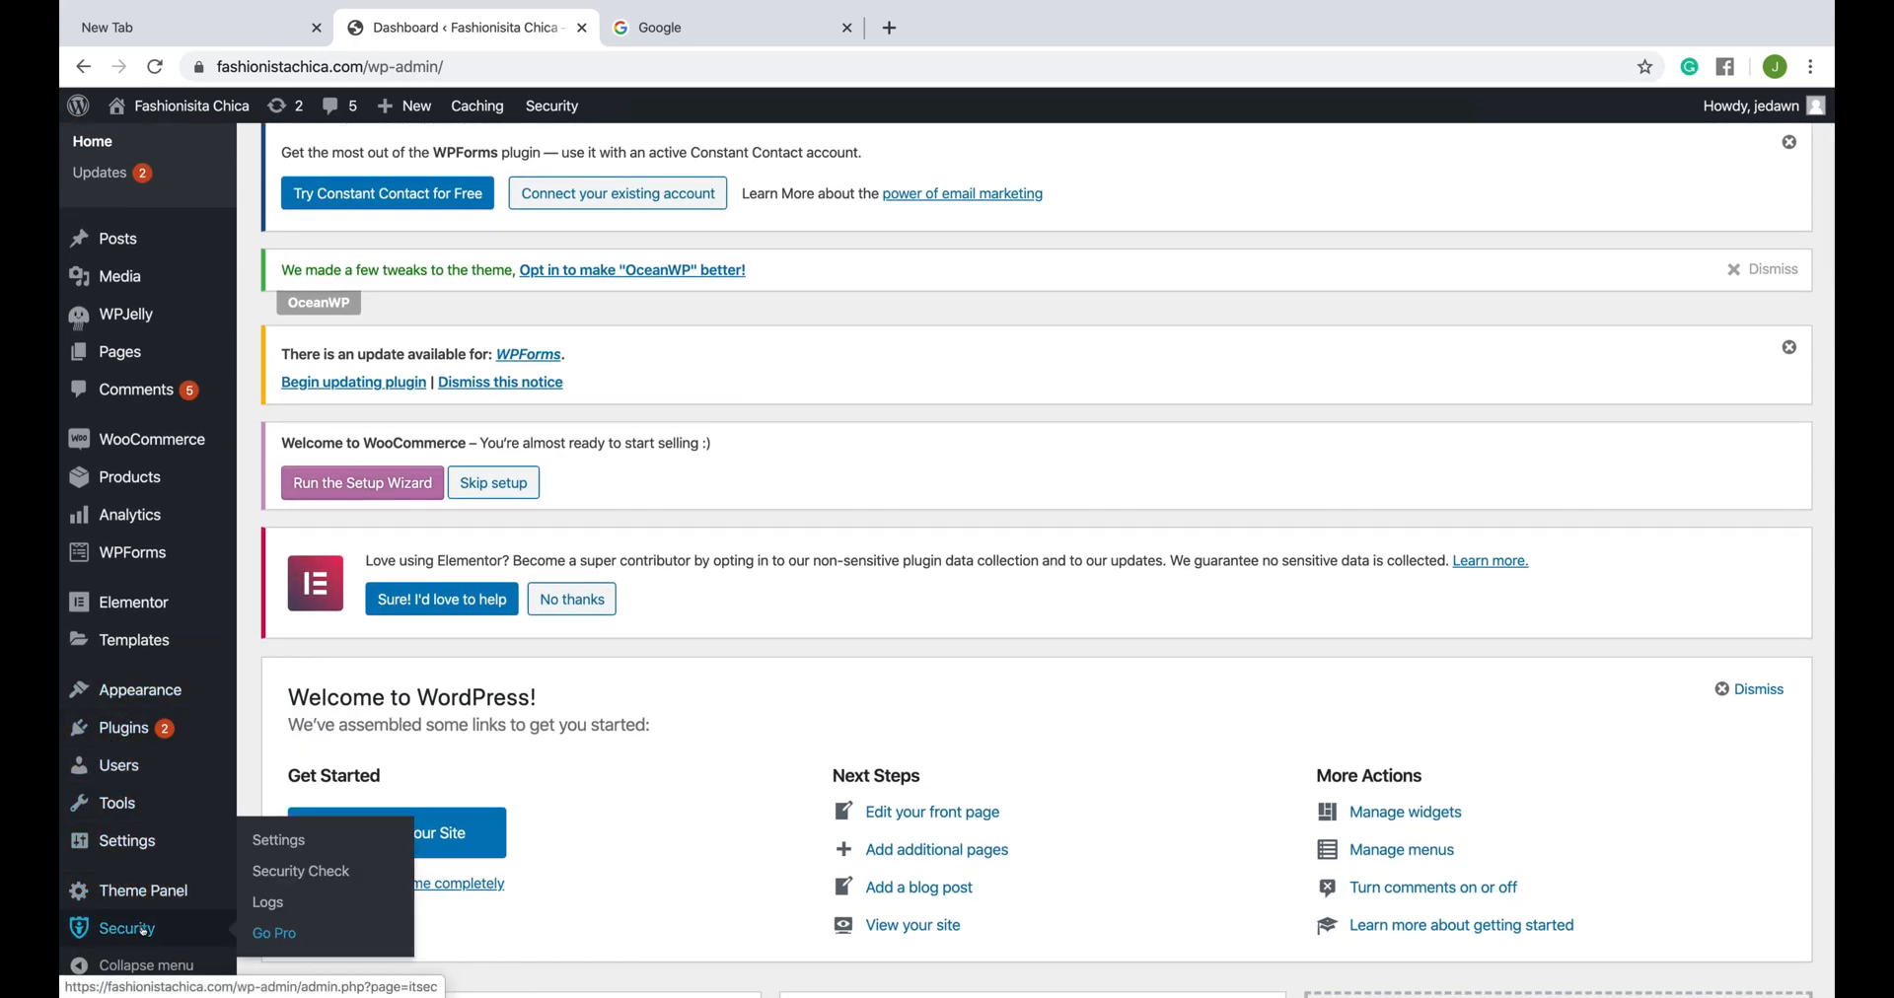
left_click(280, 841)
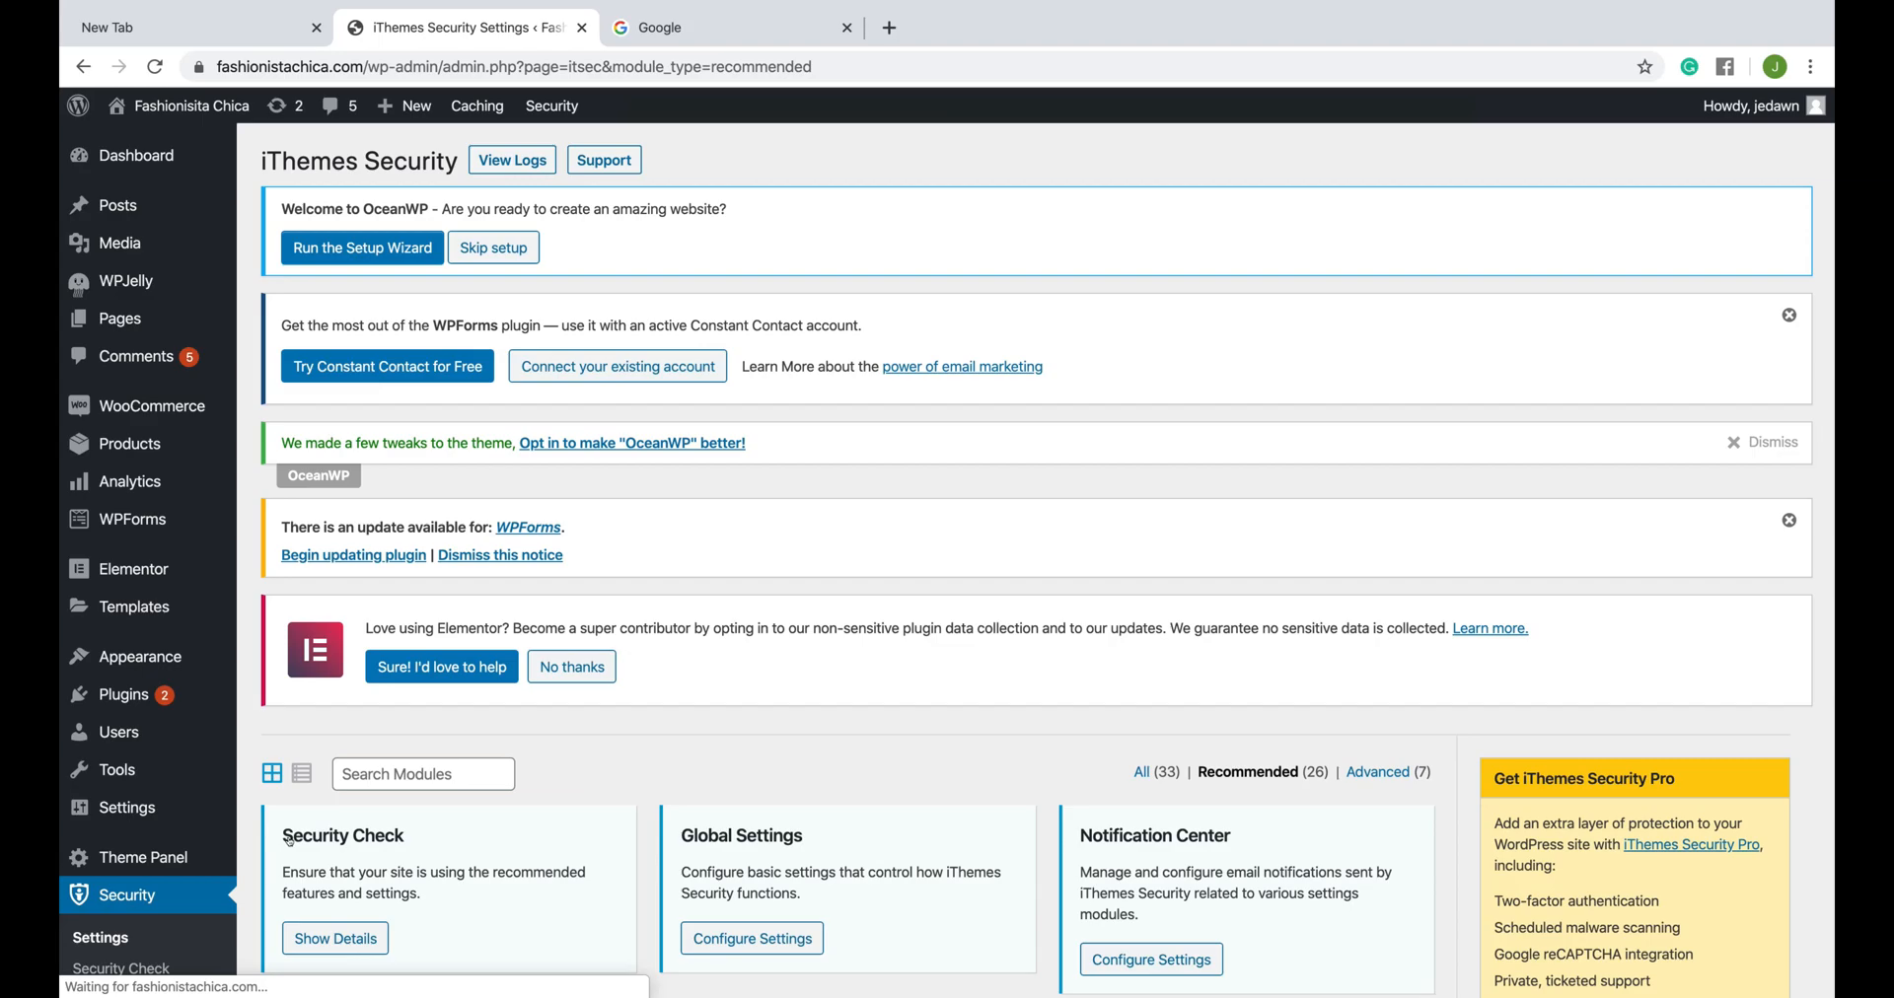
scroll(289, 840, "down", 5)
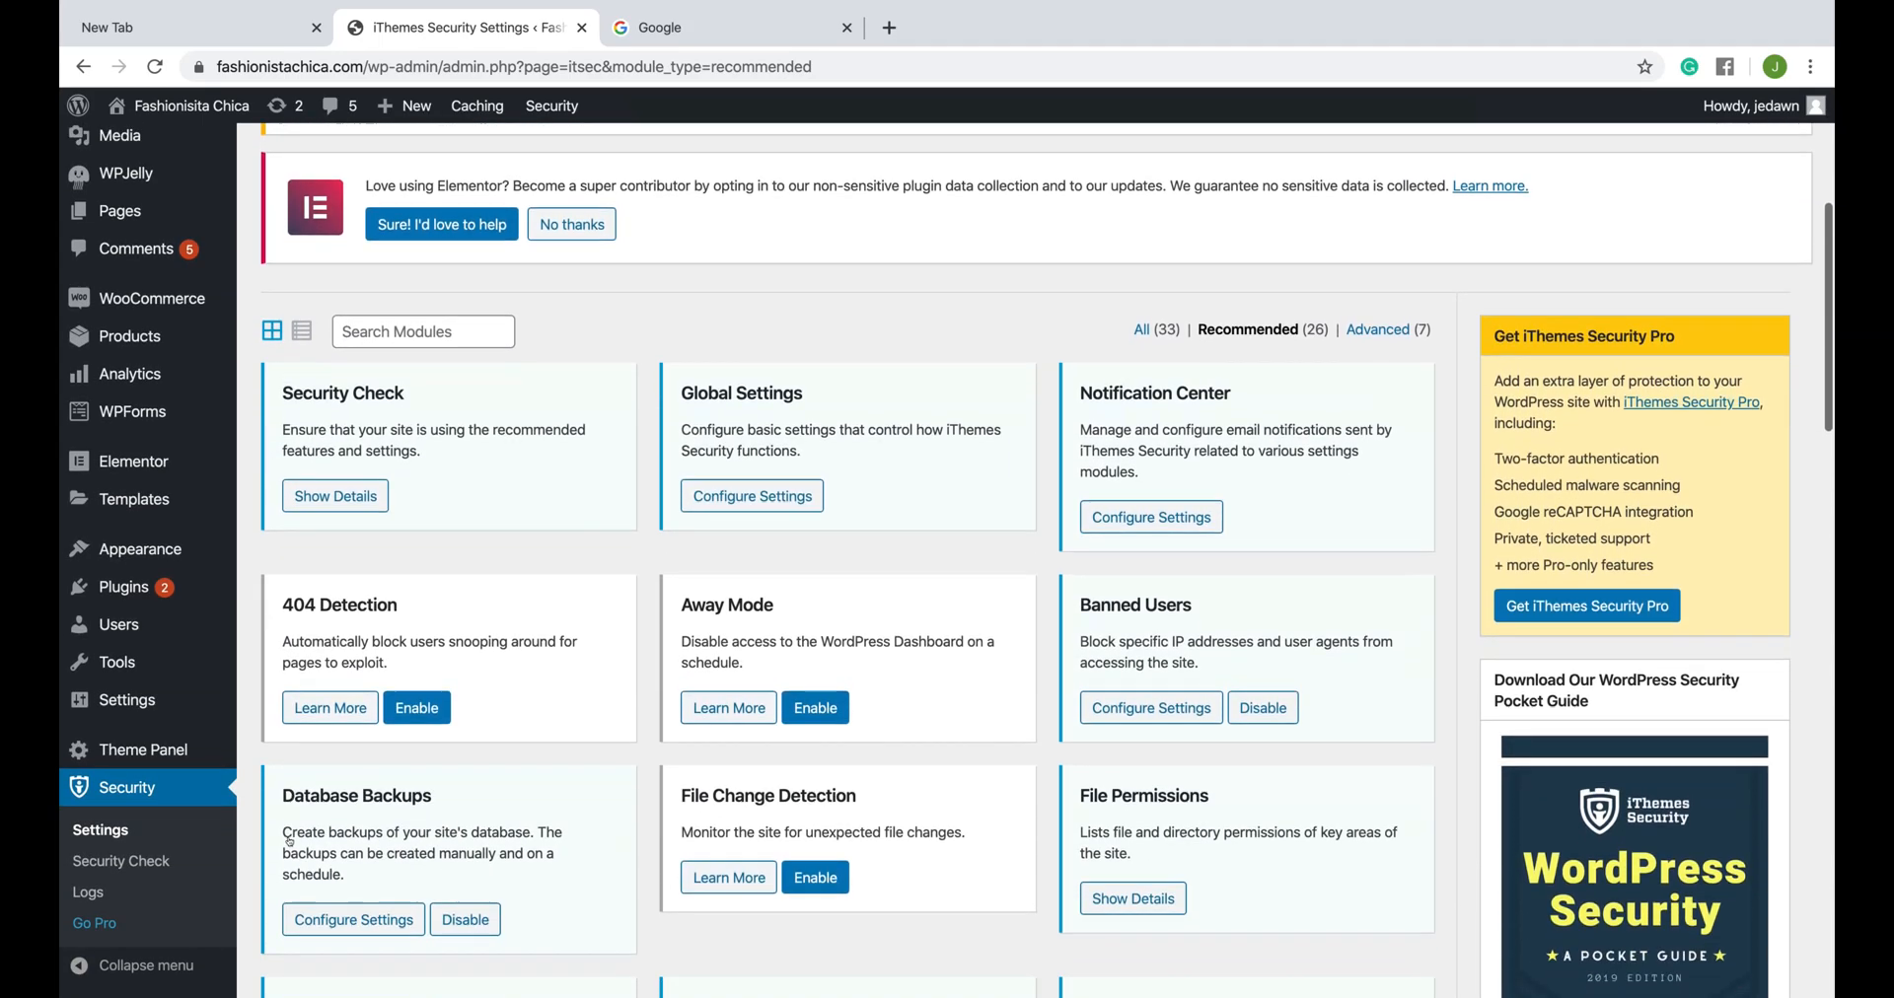
scroll(289, 840, "down", 2)
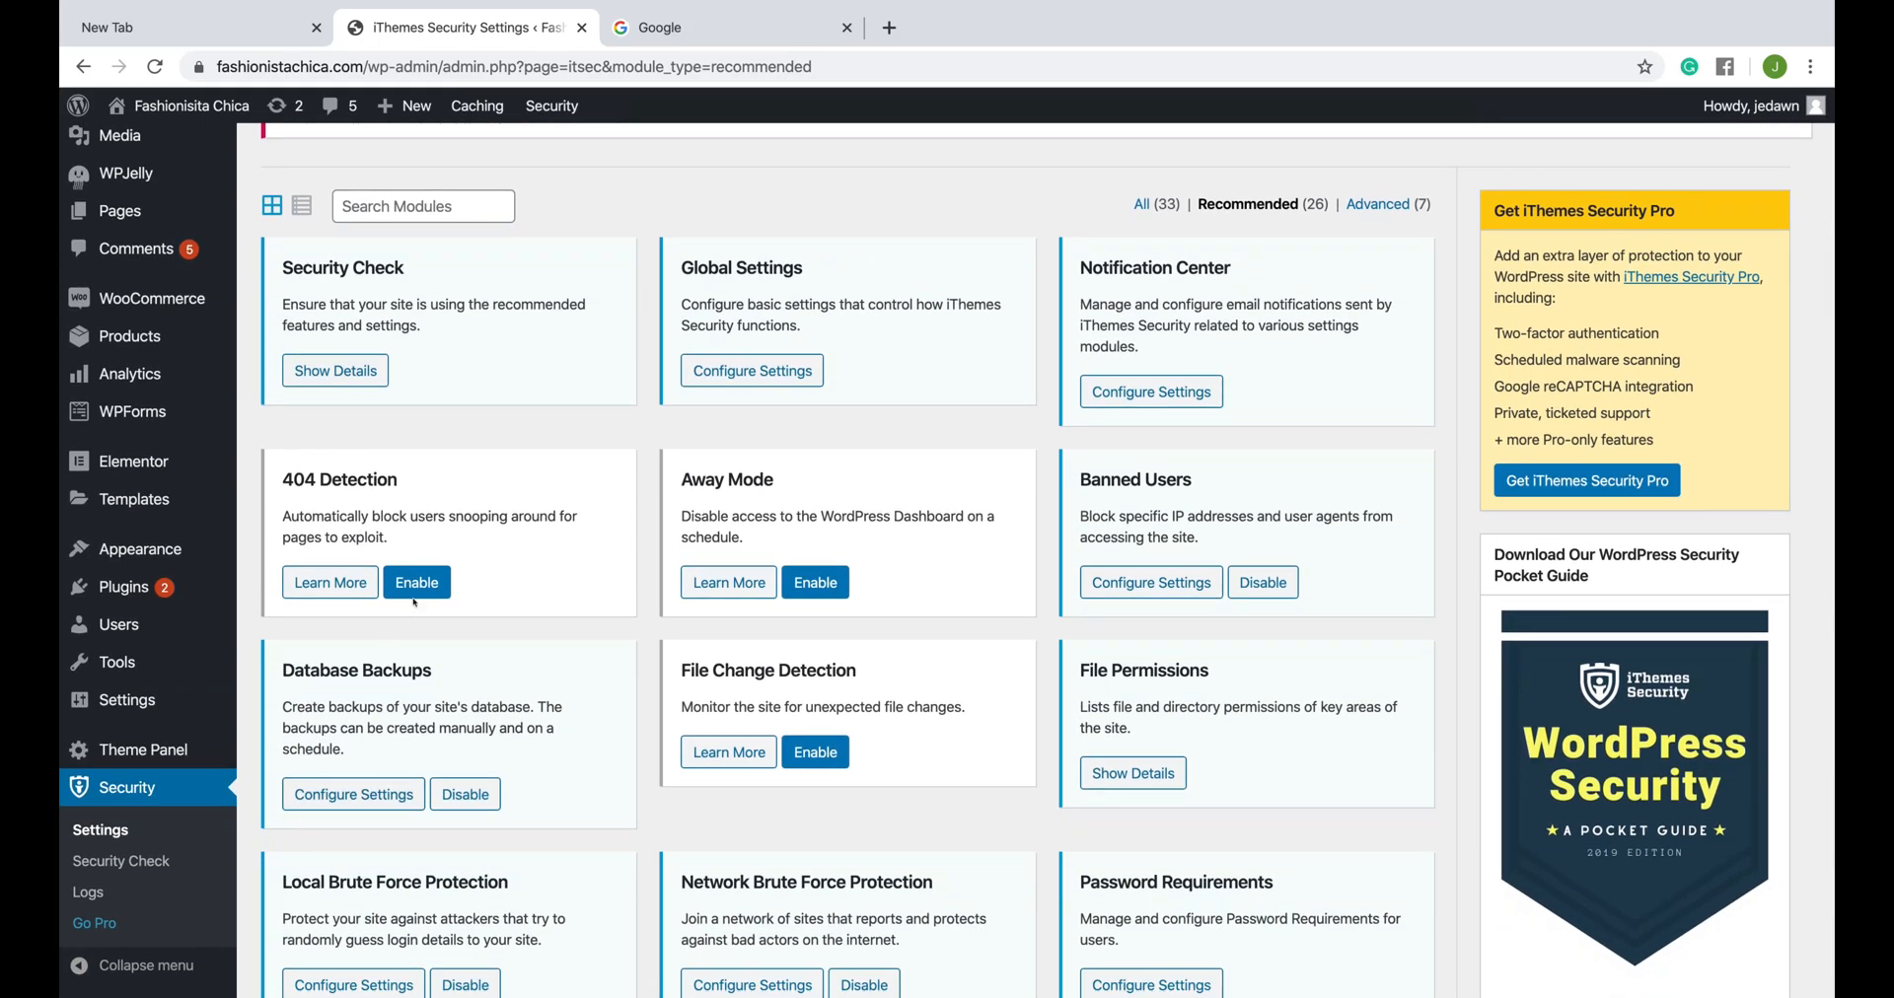
left_click(427, 582)
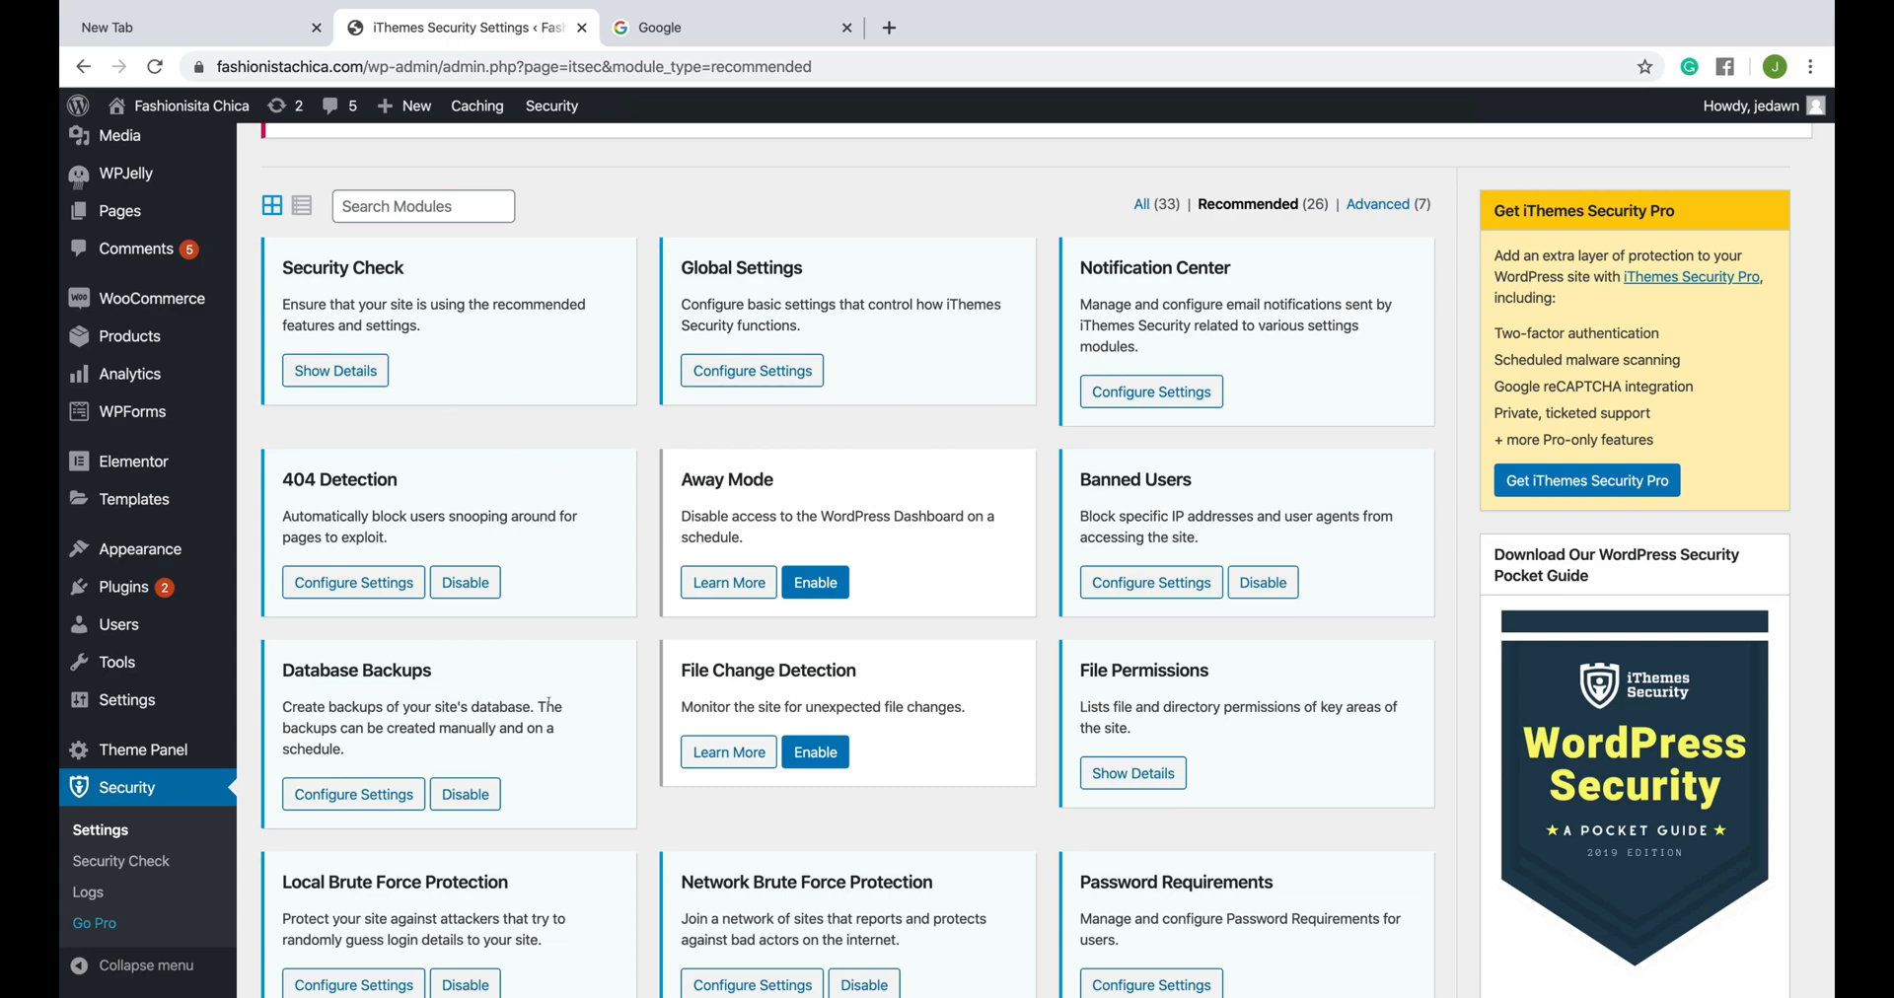
- Review the remaining recommended security modules, including SSL, System Tweaks and WordPress Tweaks
scroll(454, 707, "down", 3)
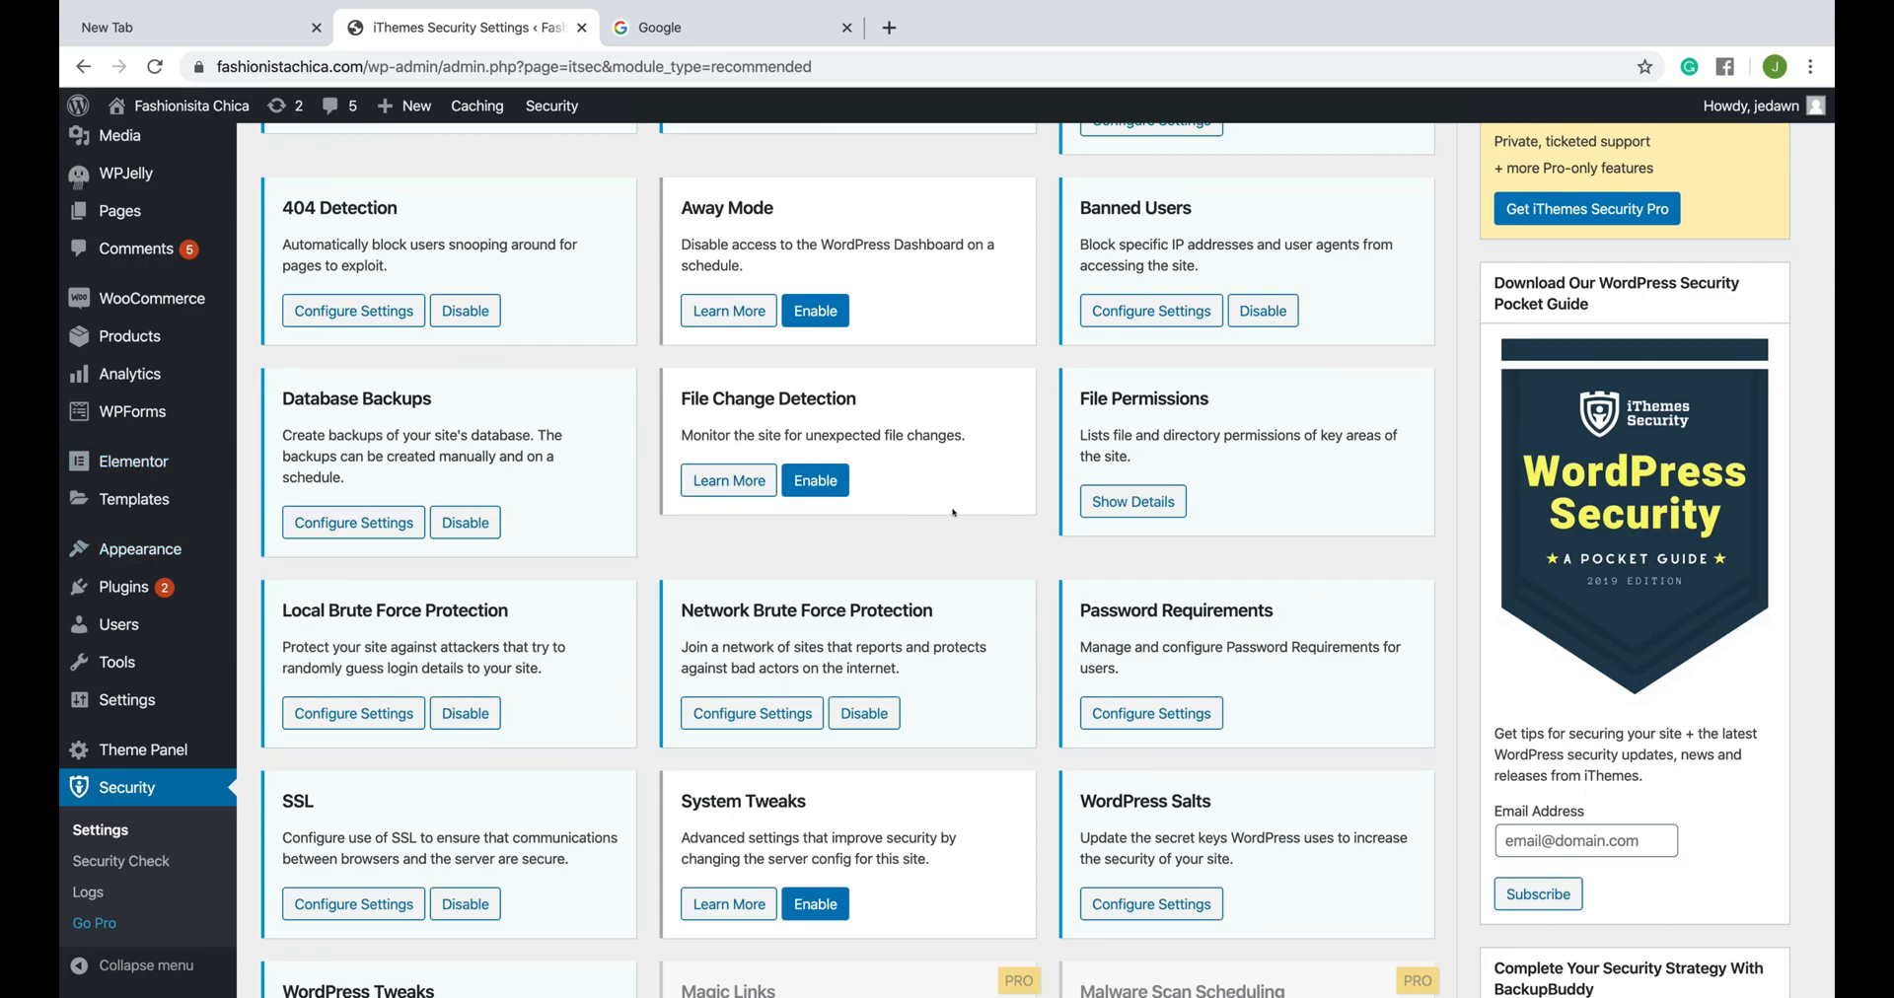
scroll(953, 512, "down", 2)
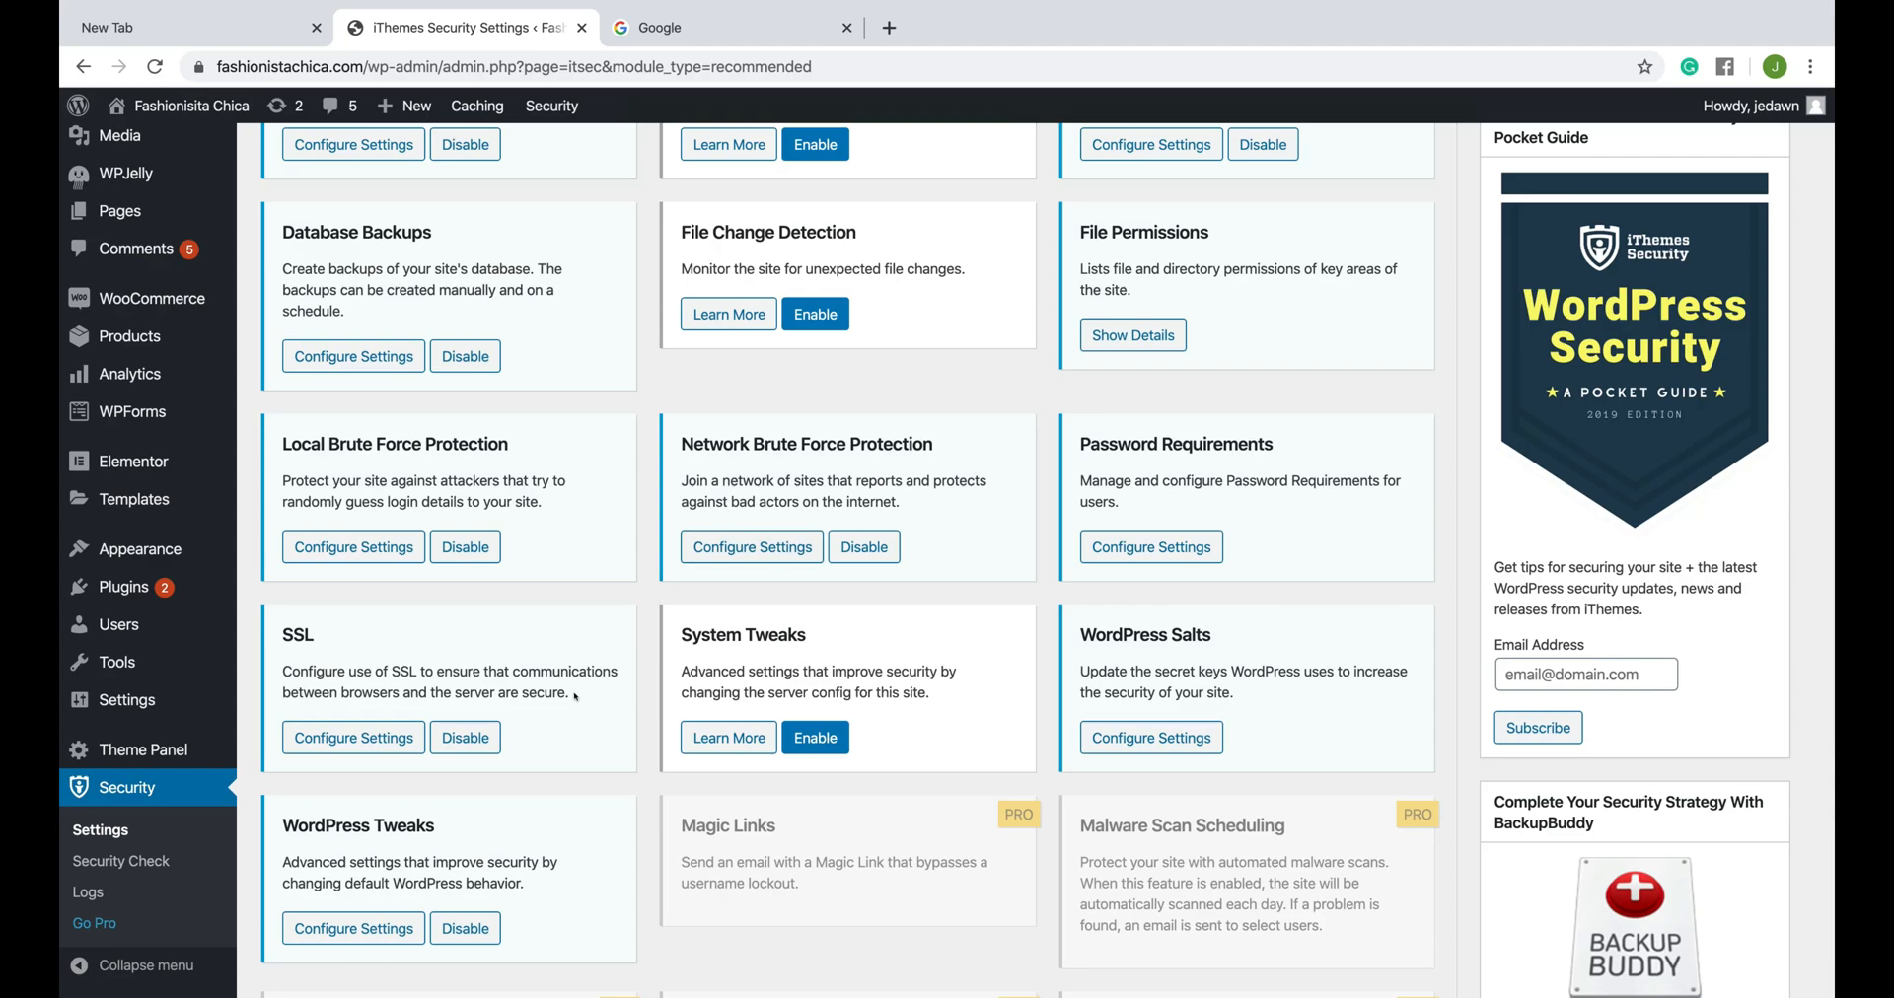
scroll(296, 520, "down", 2)
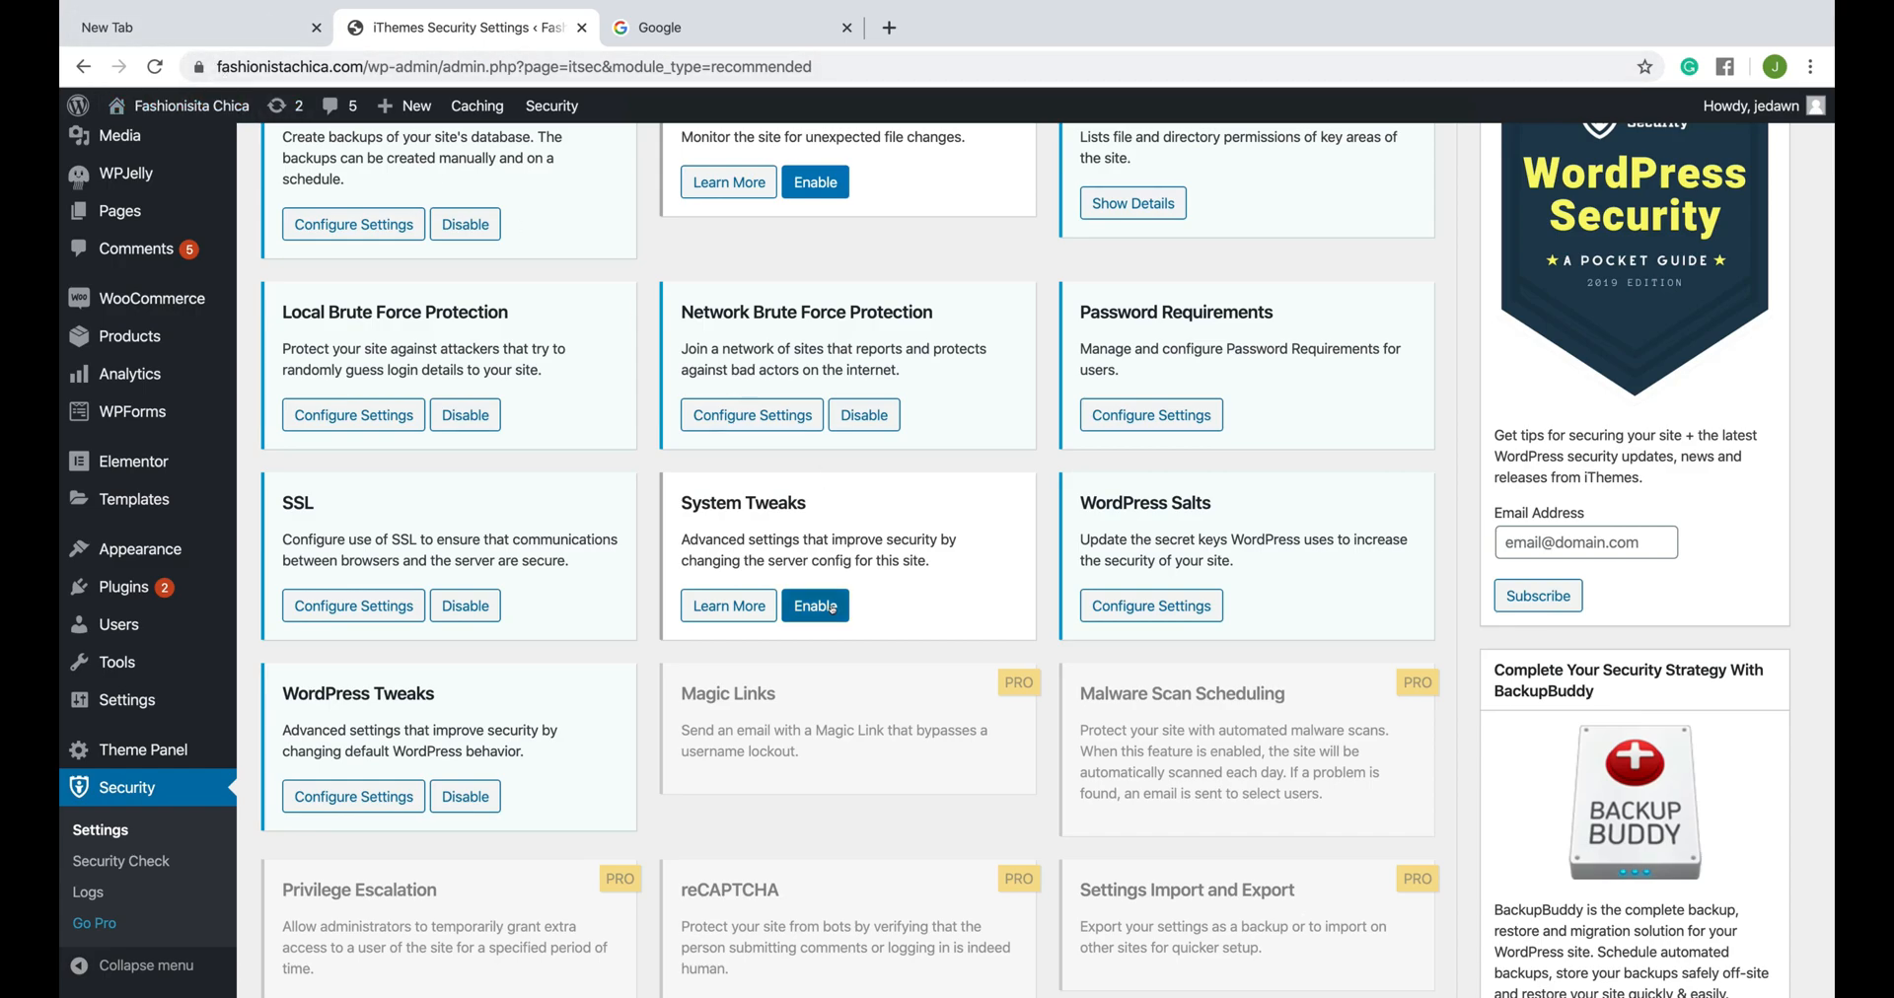
scroll(832, 609, "down", 3)
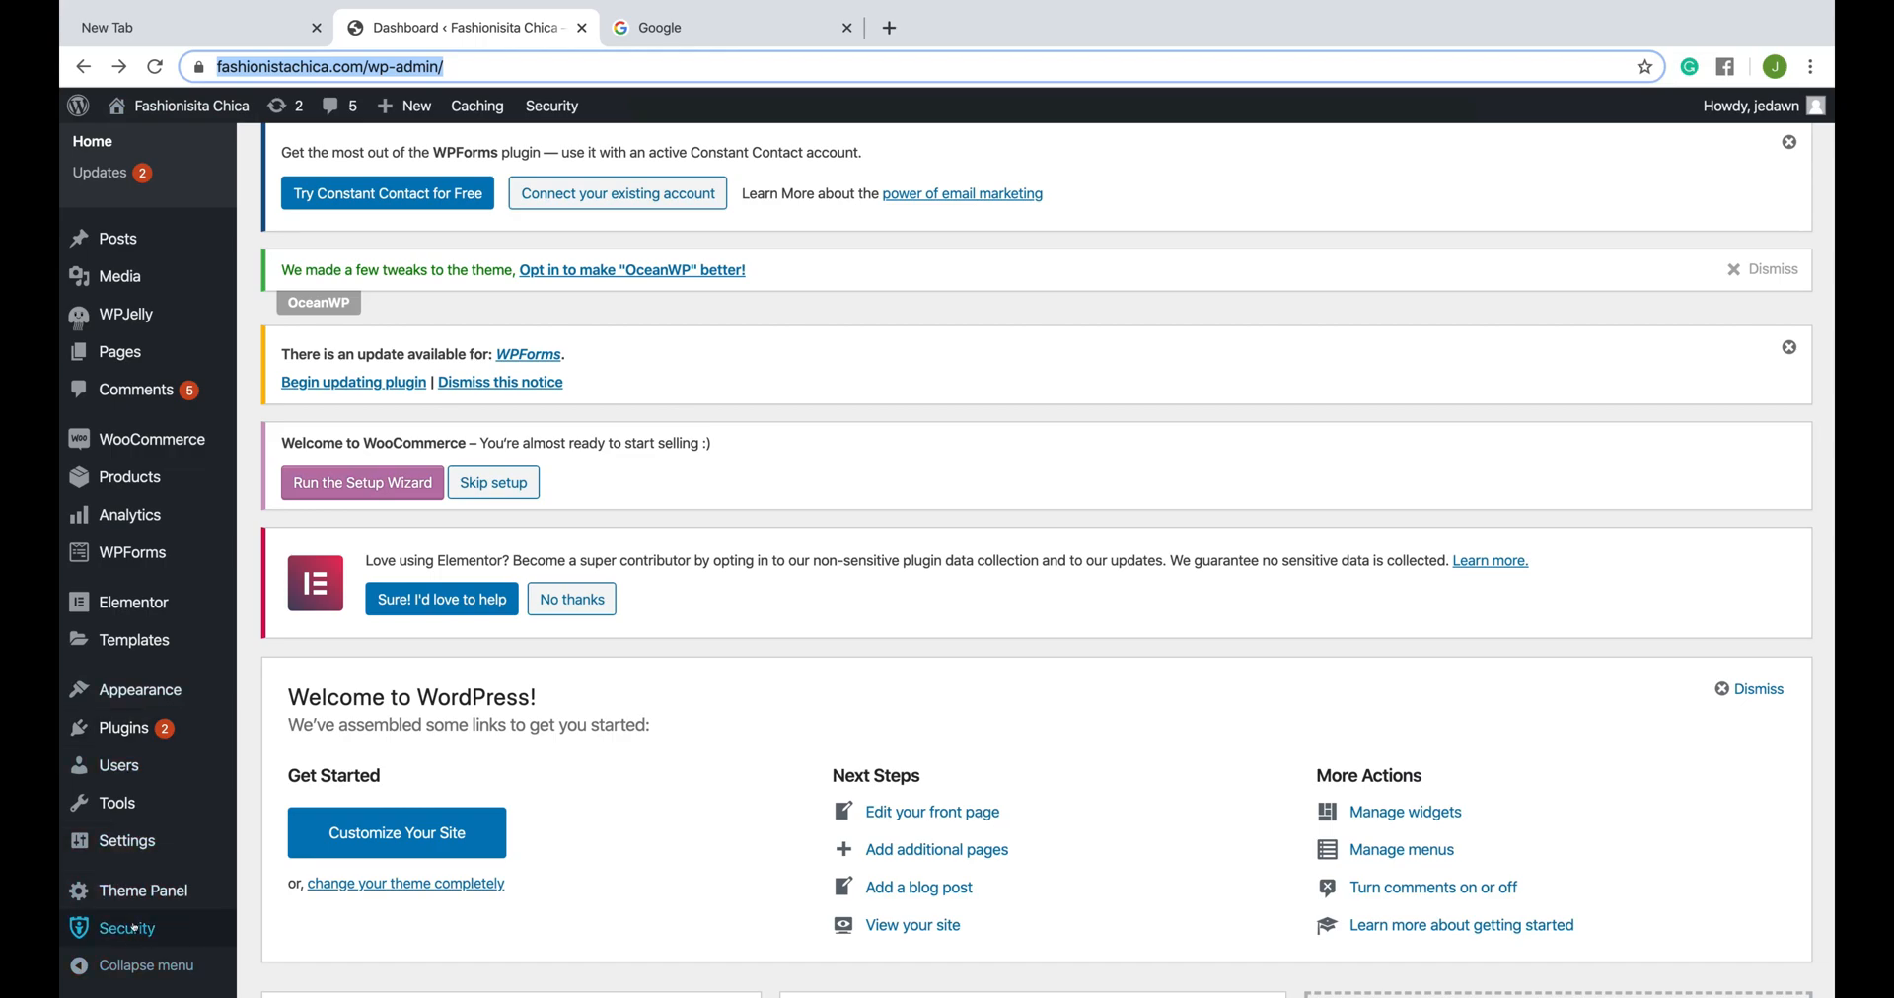
- Open the iThemes Security logs and examine the events listed under Notices
mouse_move(123, 928)
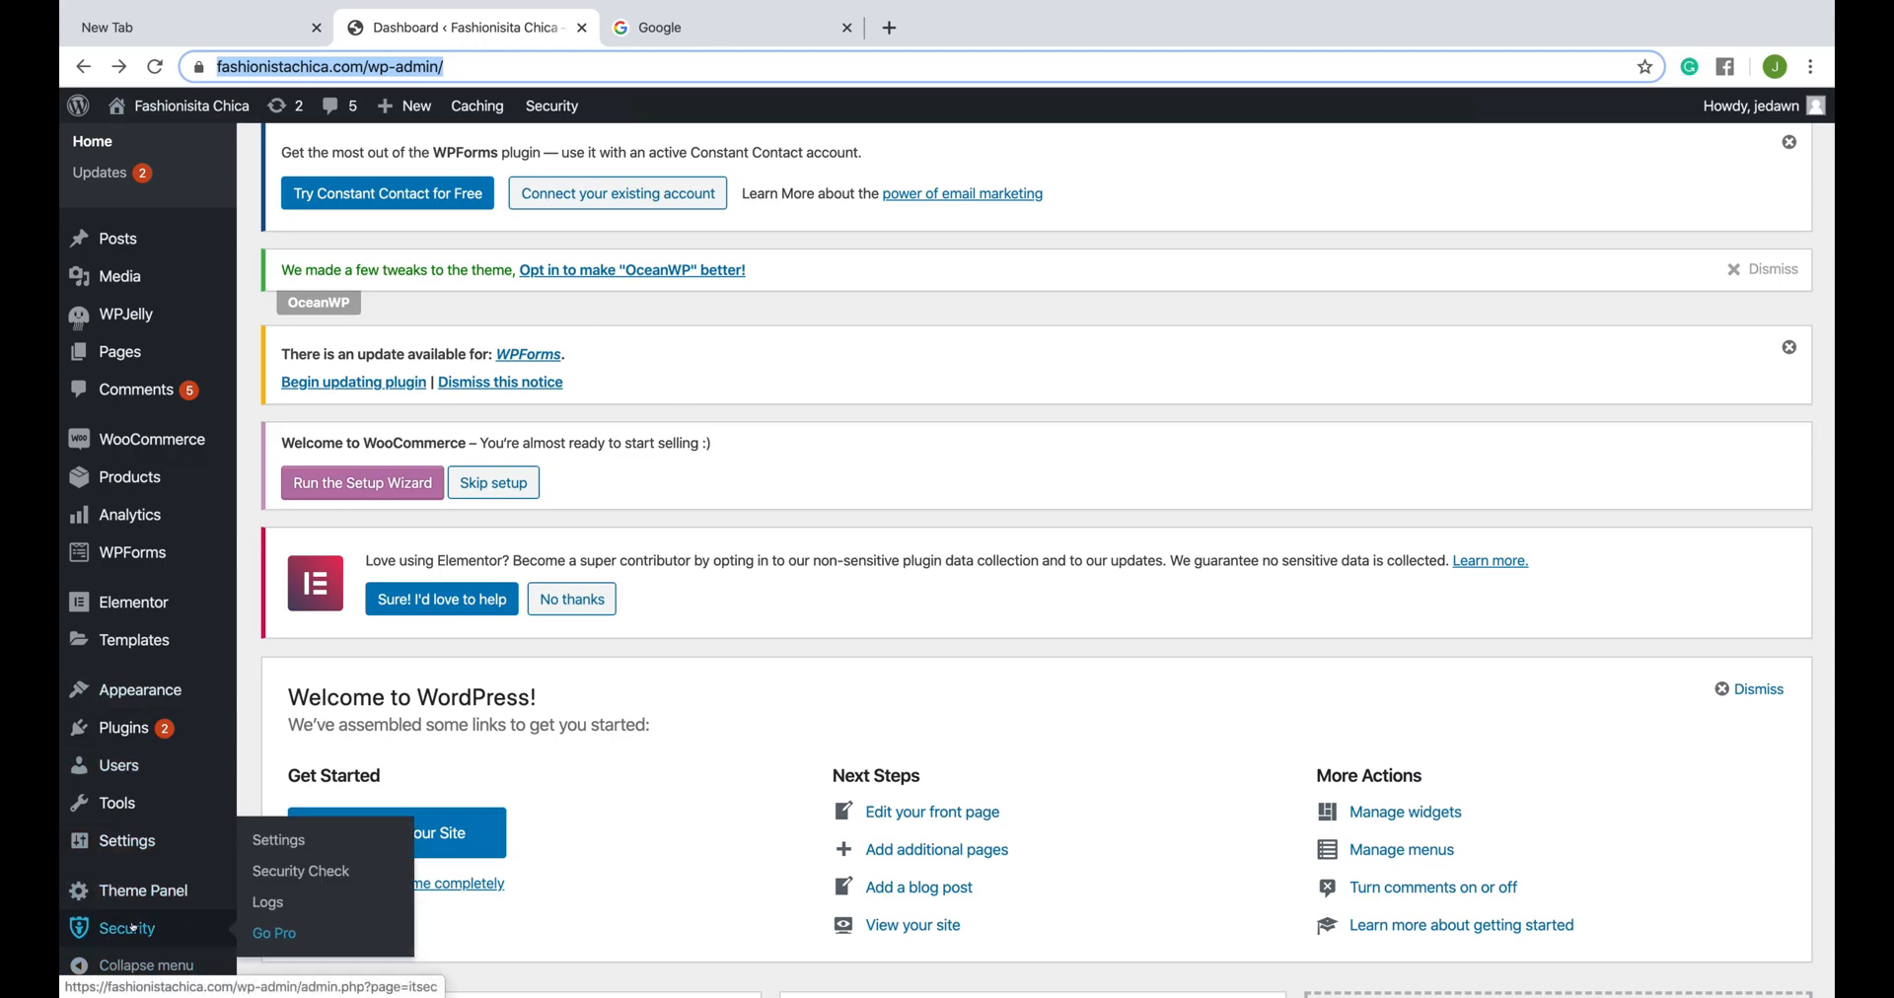
left_click(264, 905)
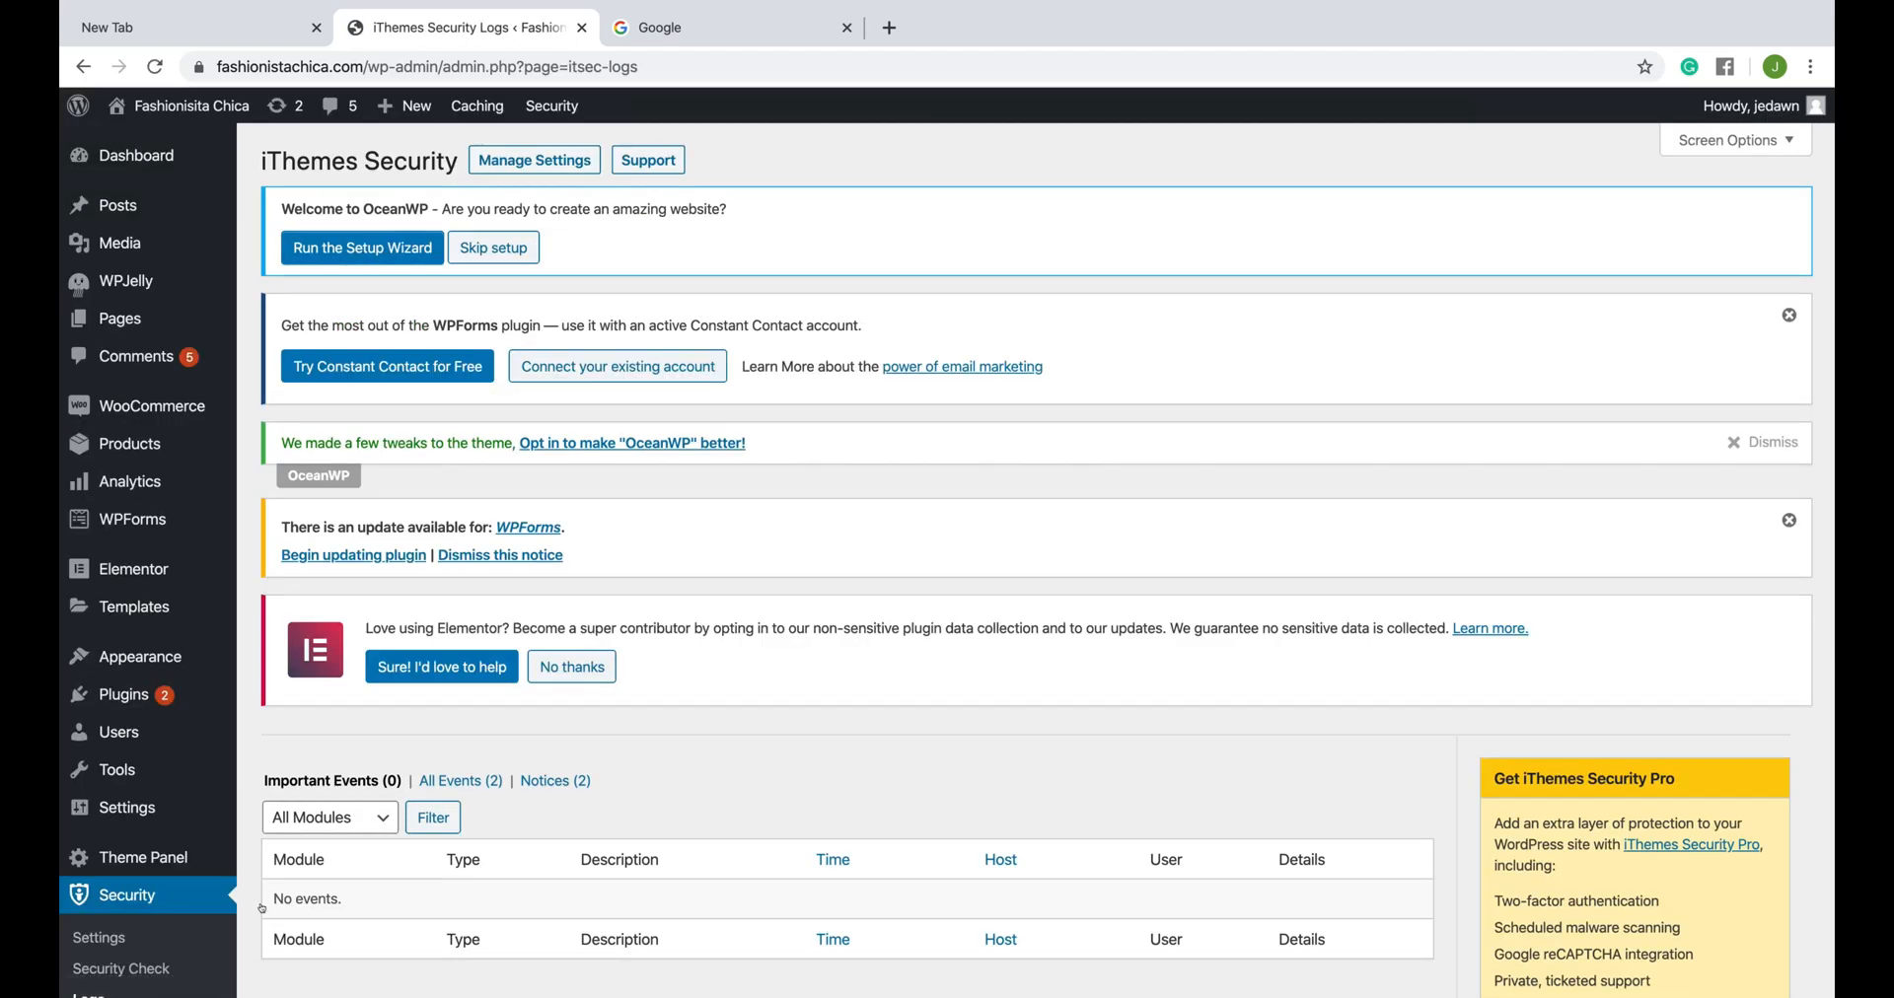
scroll(639, 793, "down", 3)
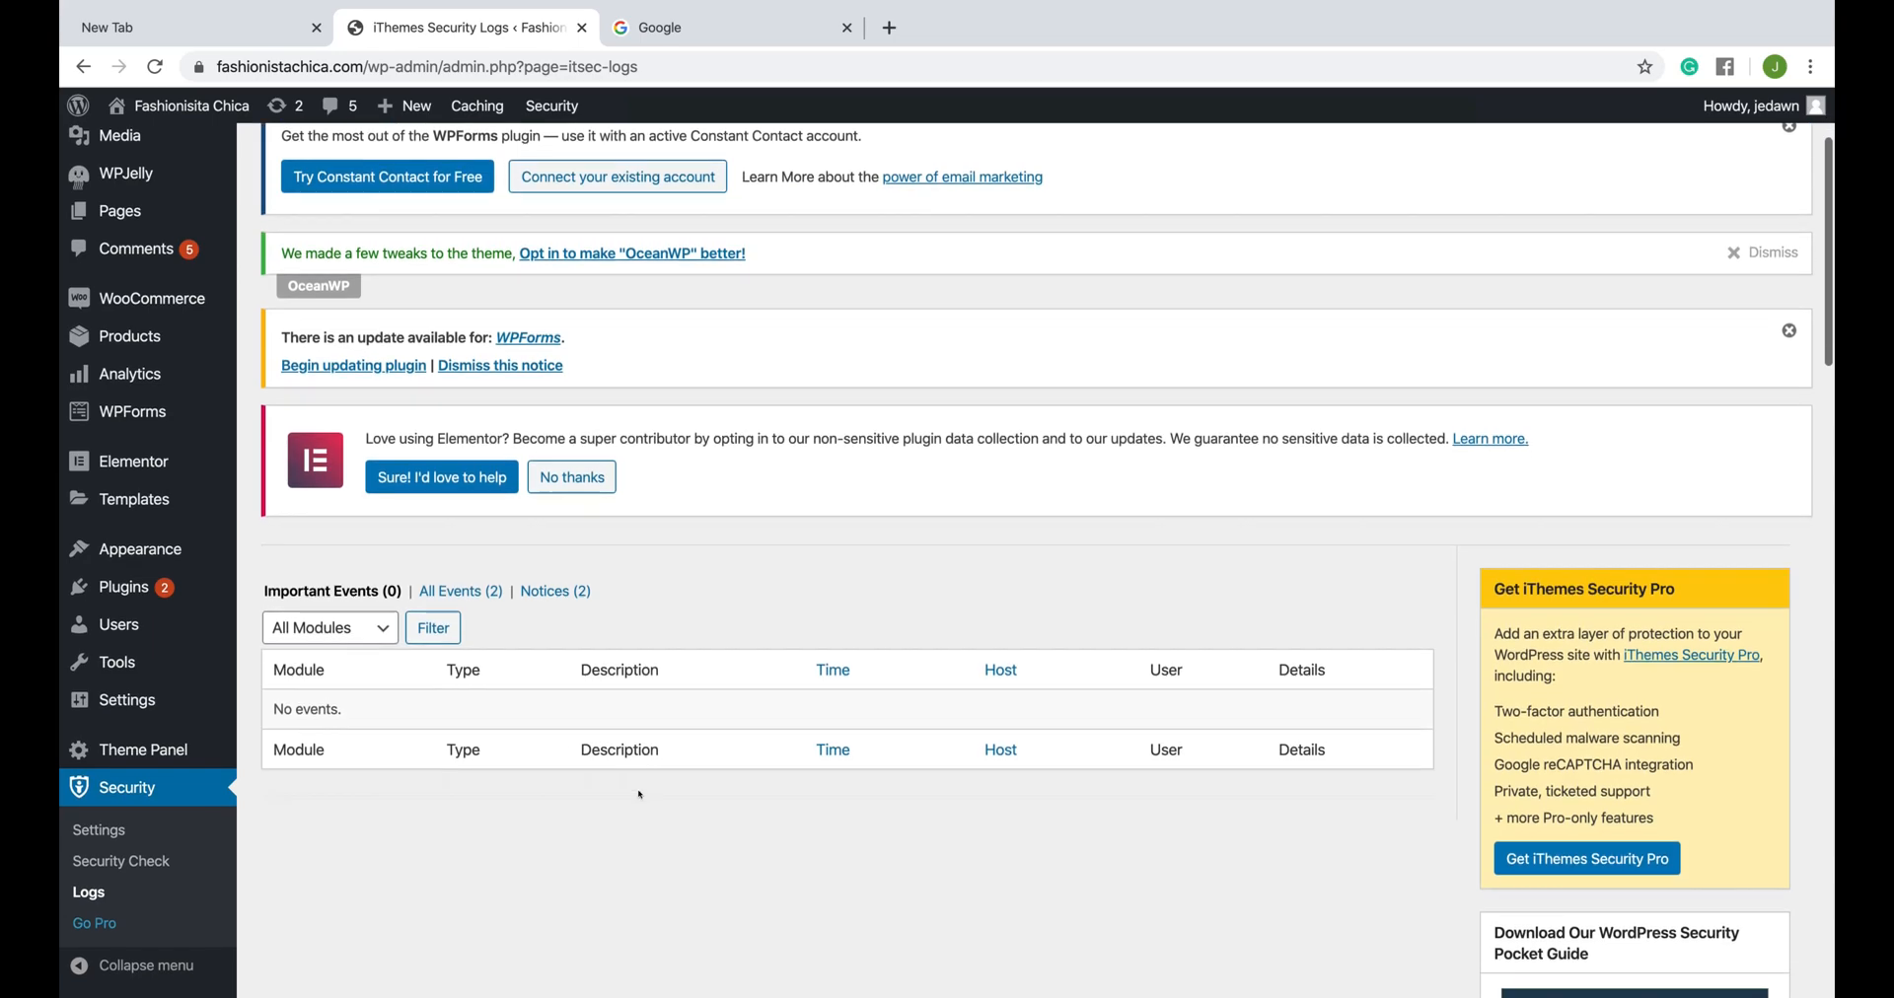
left_click(533, 558)
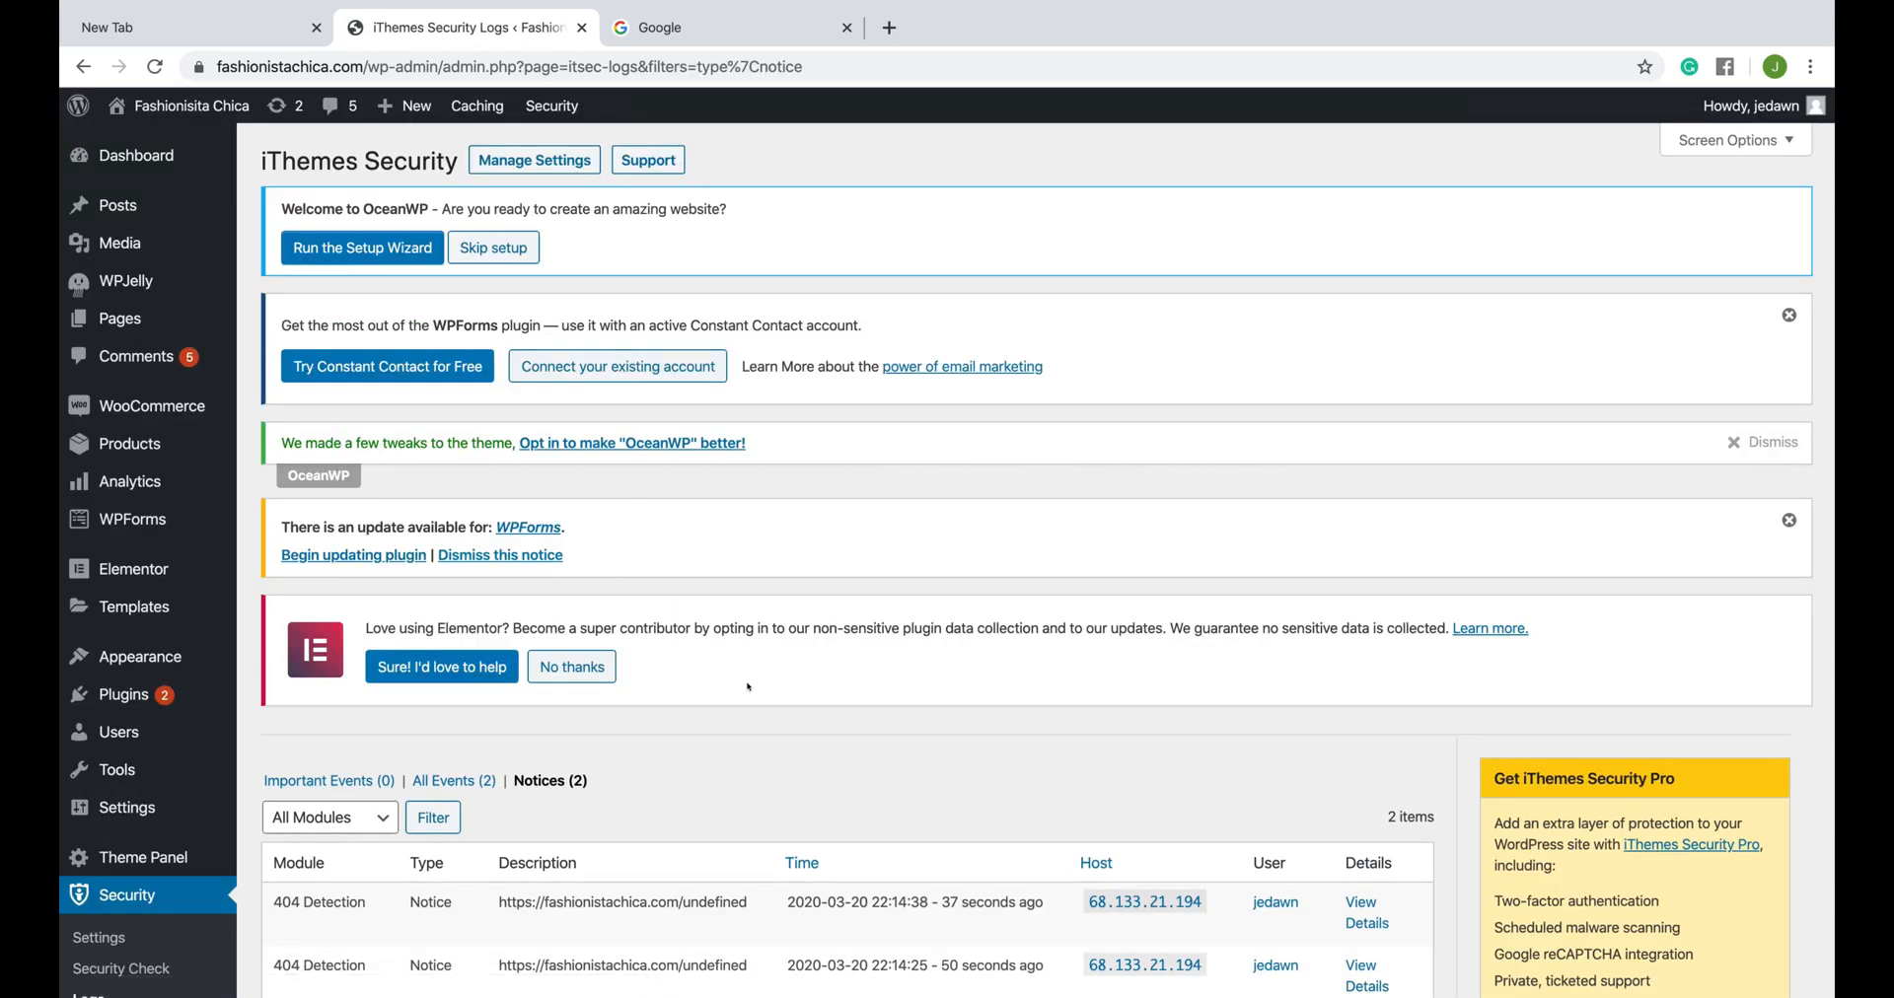
scroll(790, 756, "down", 5)
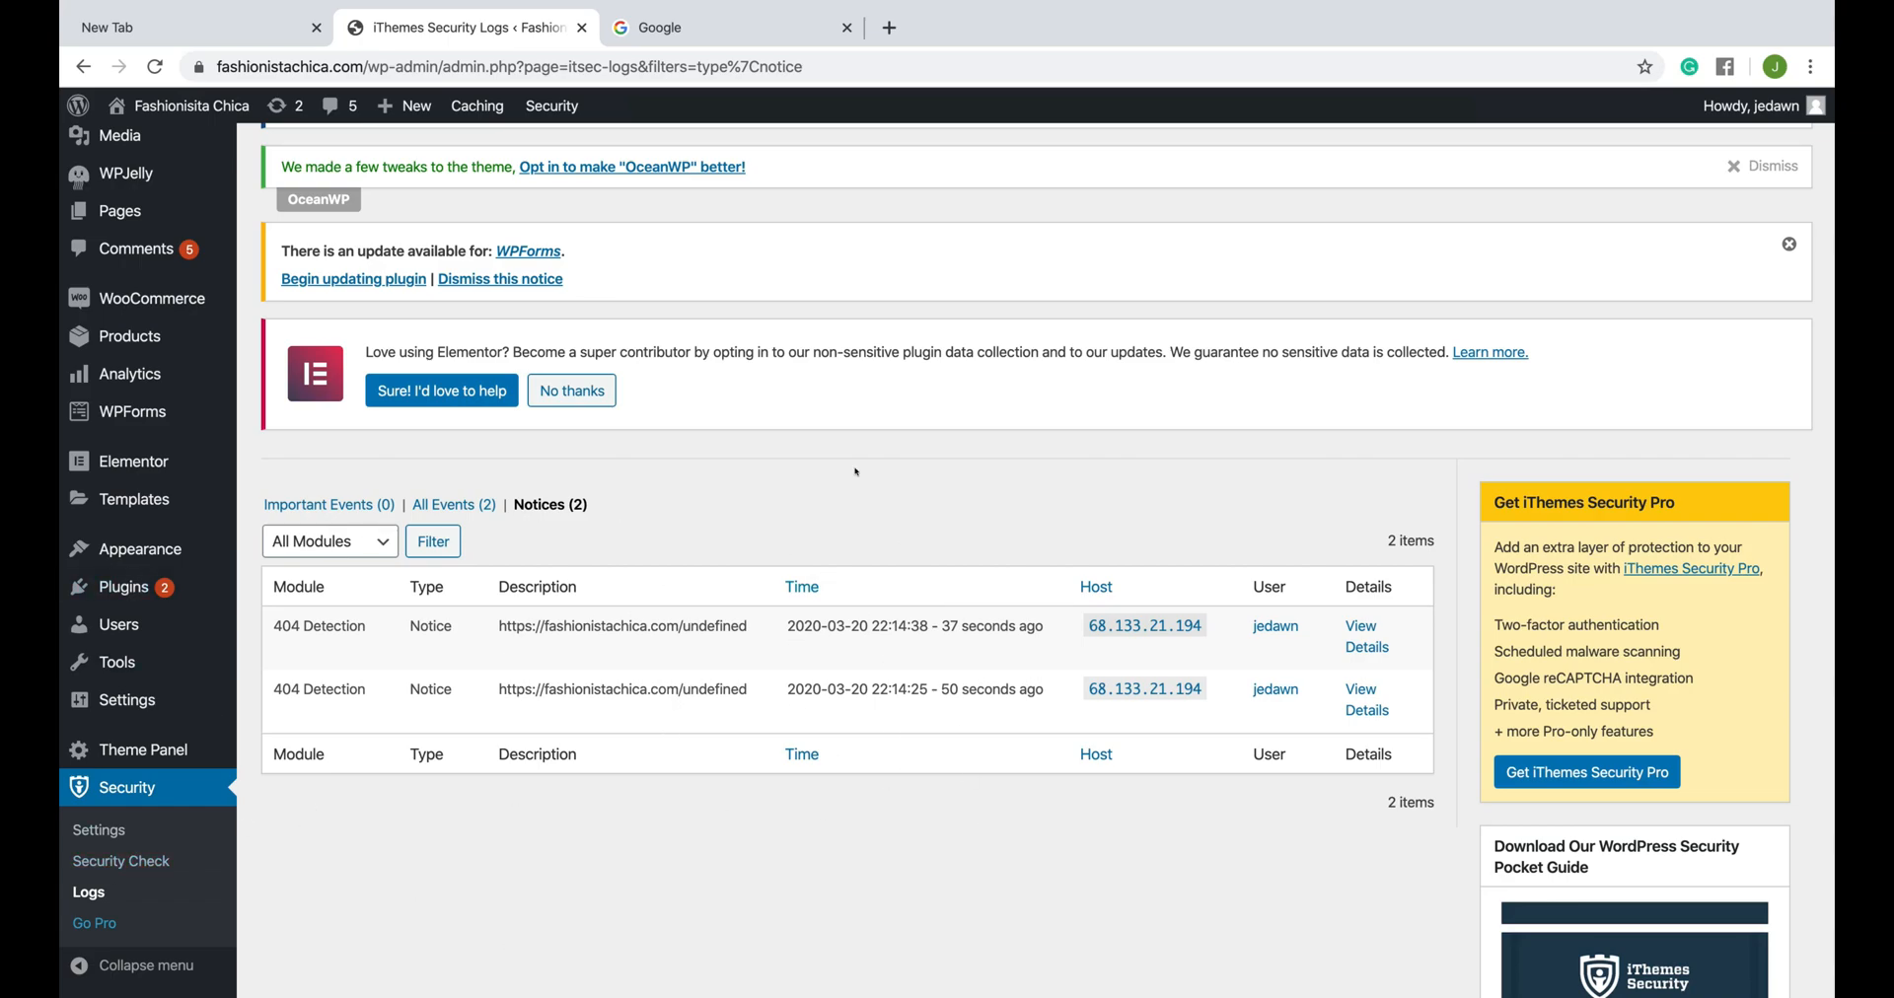
- Log out of the WordPress site and clear the prefilled username on the login form
left_click(1751, 106)
left_click(1684, 216)
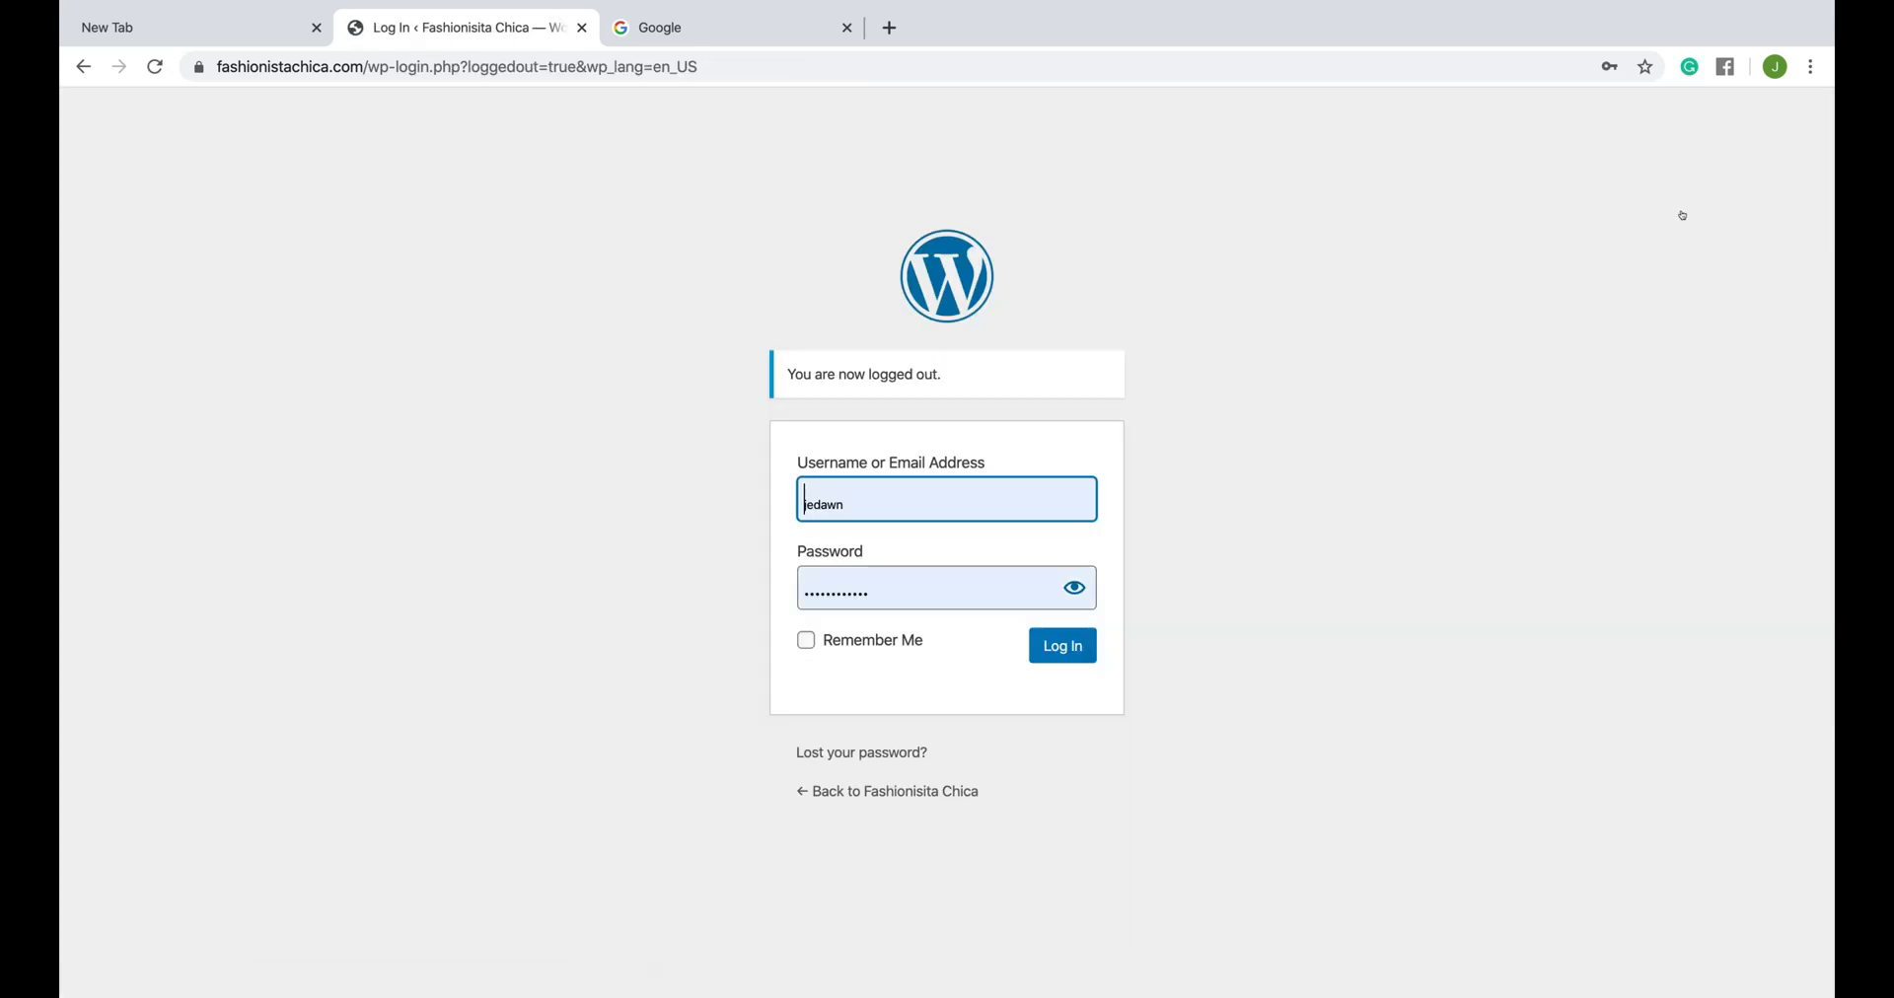
double_click(878, 510)
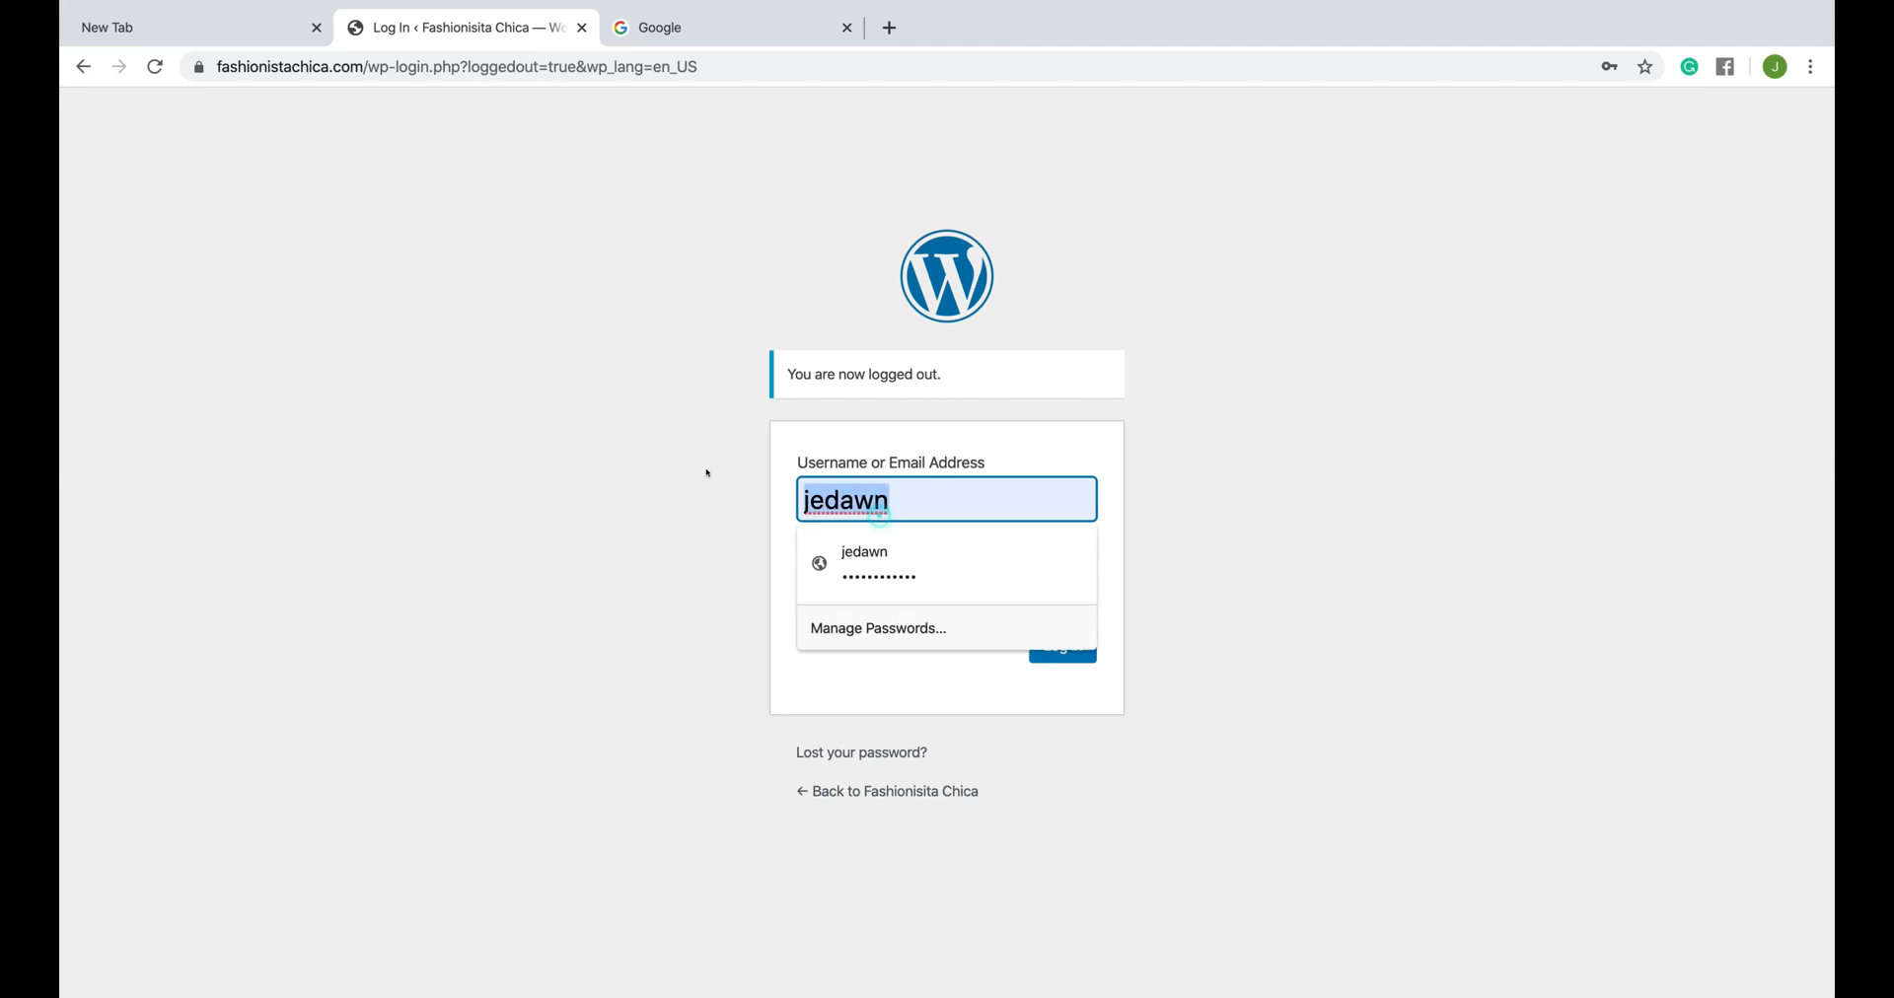
key("BackSpace")
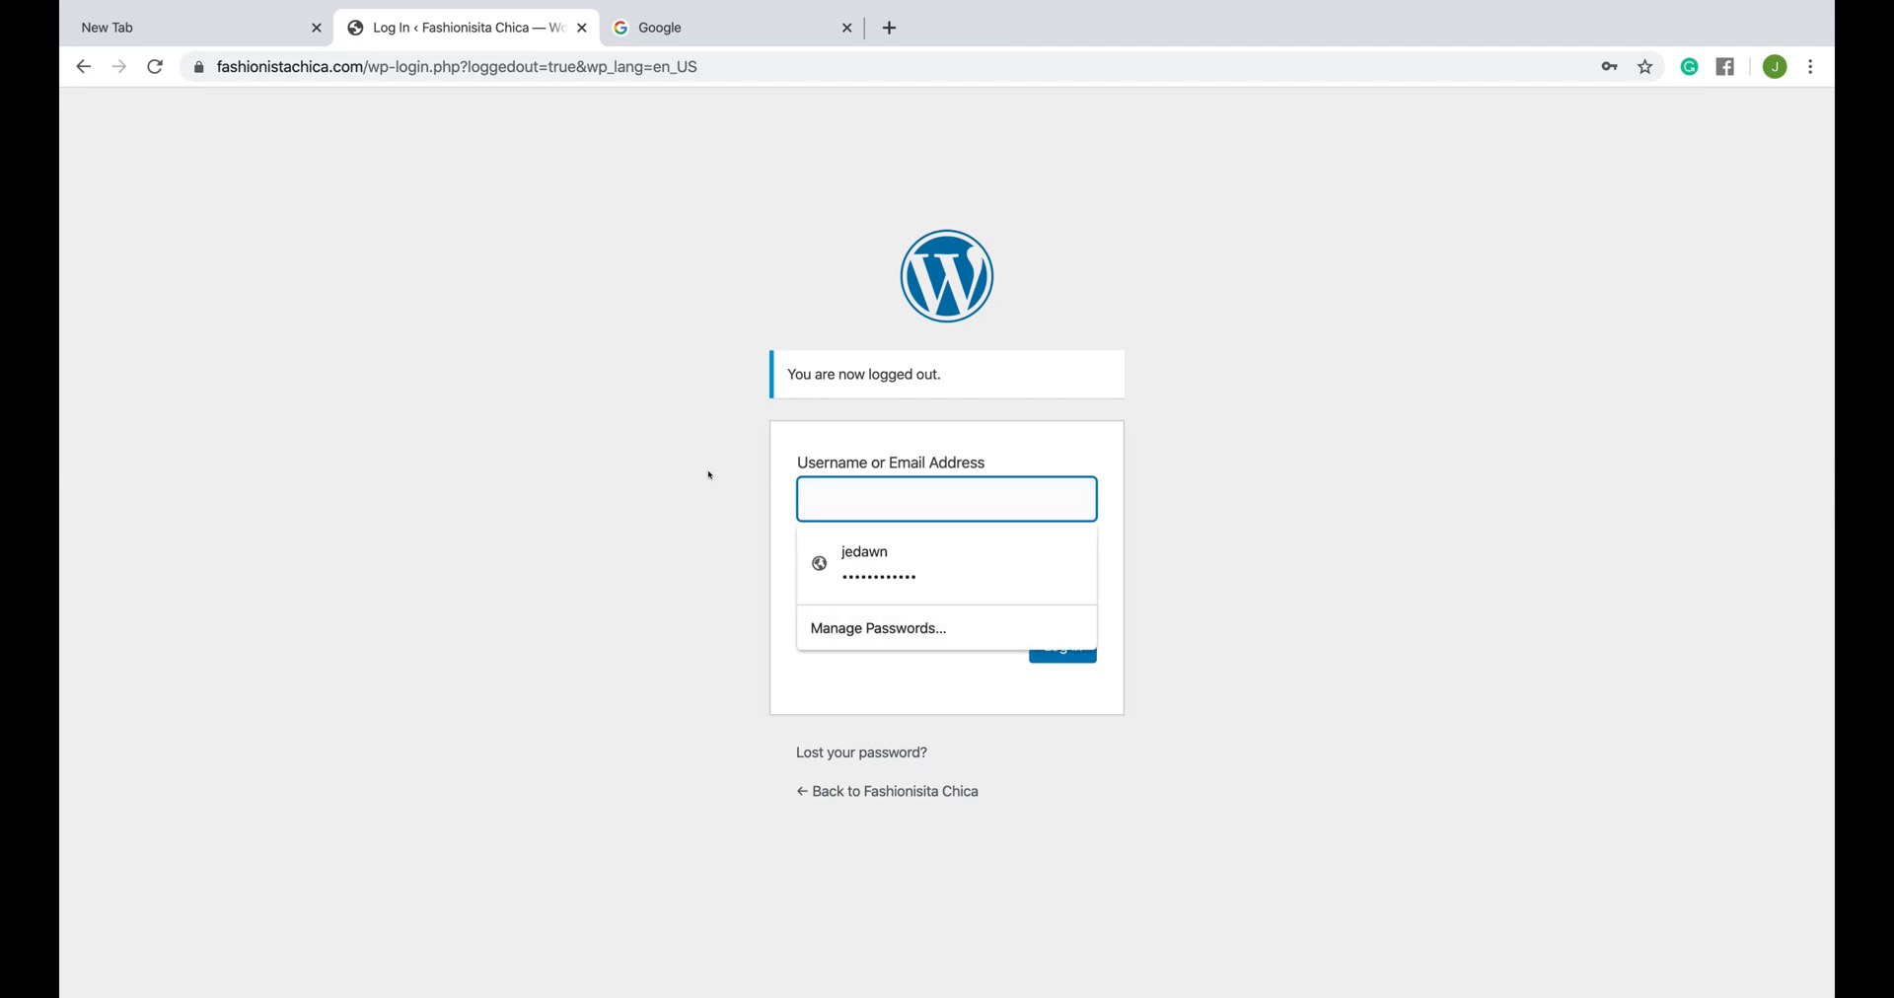
type("Pill")
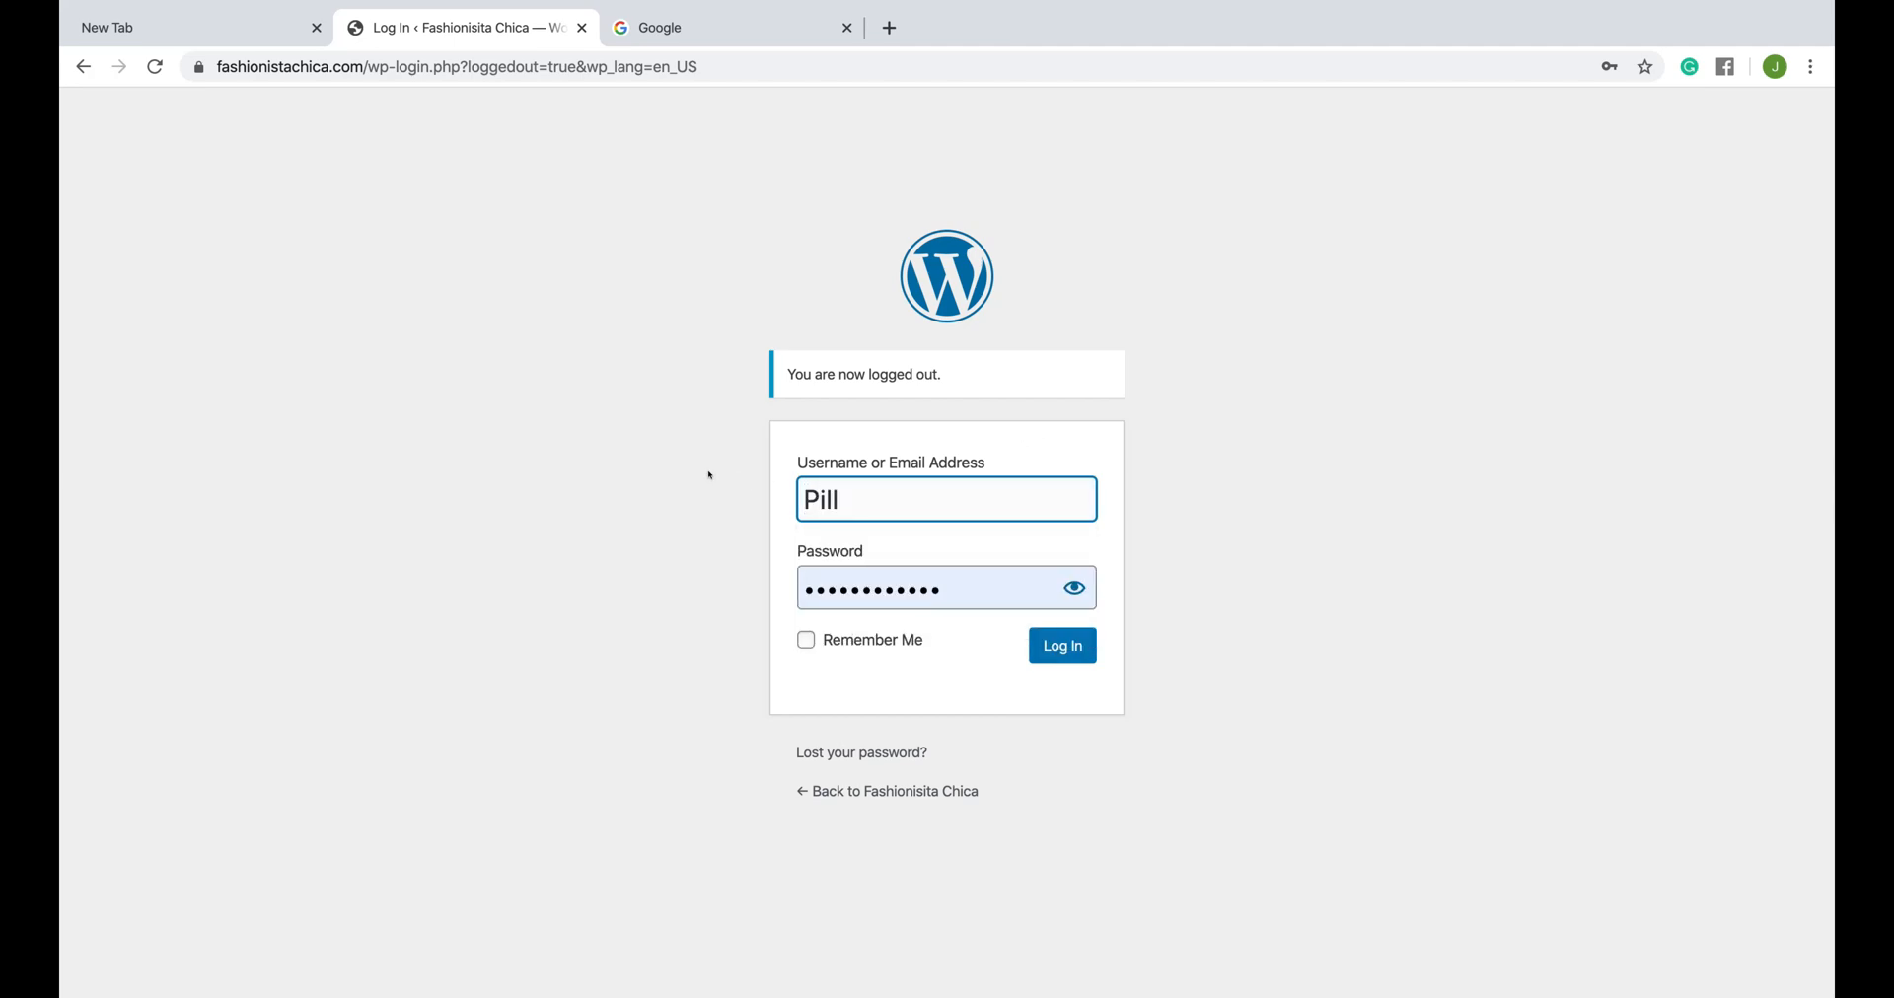
key("BackSpace")
key("BackSpace")
key("BackSpace")
key("BackSpace")
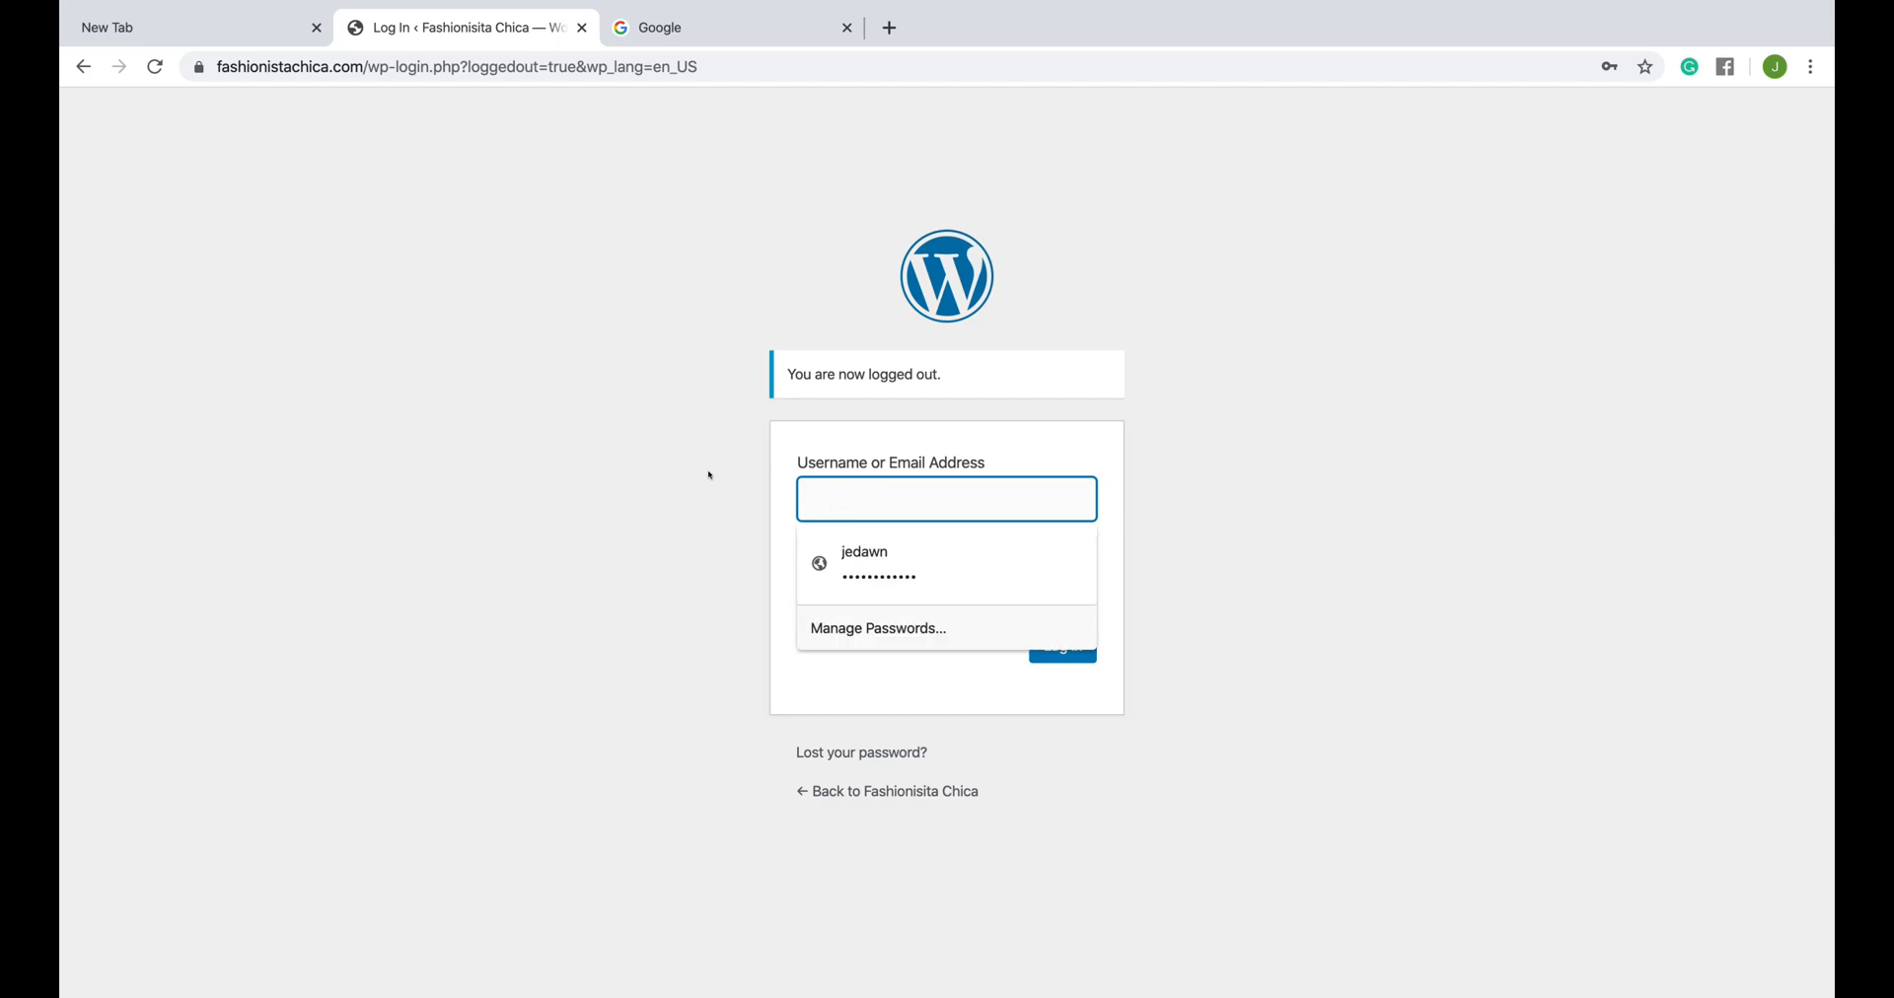
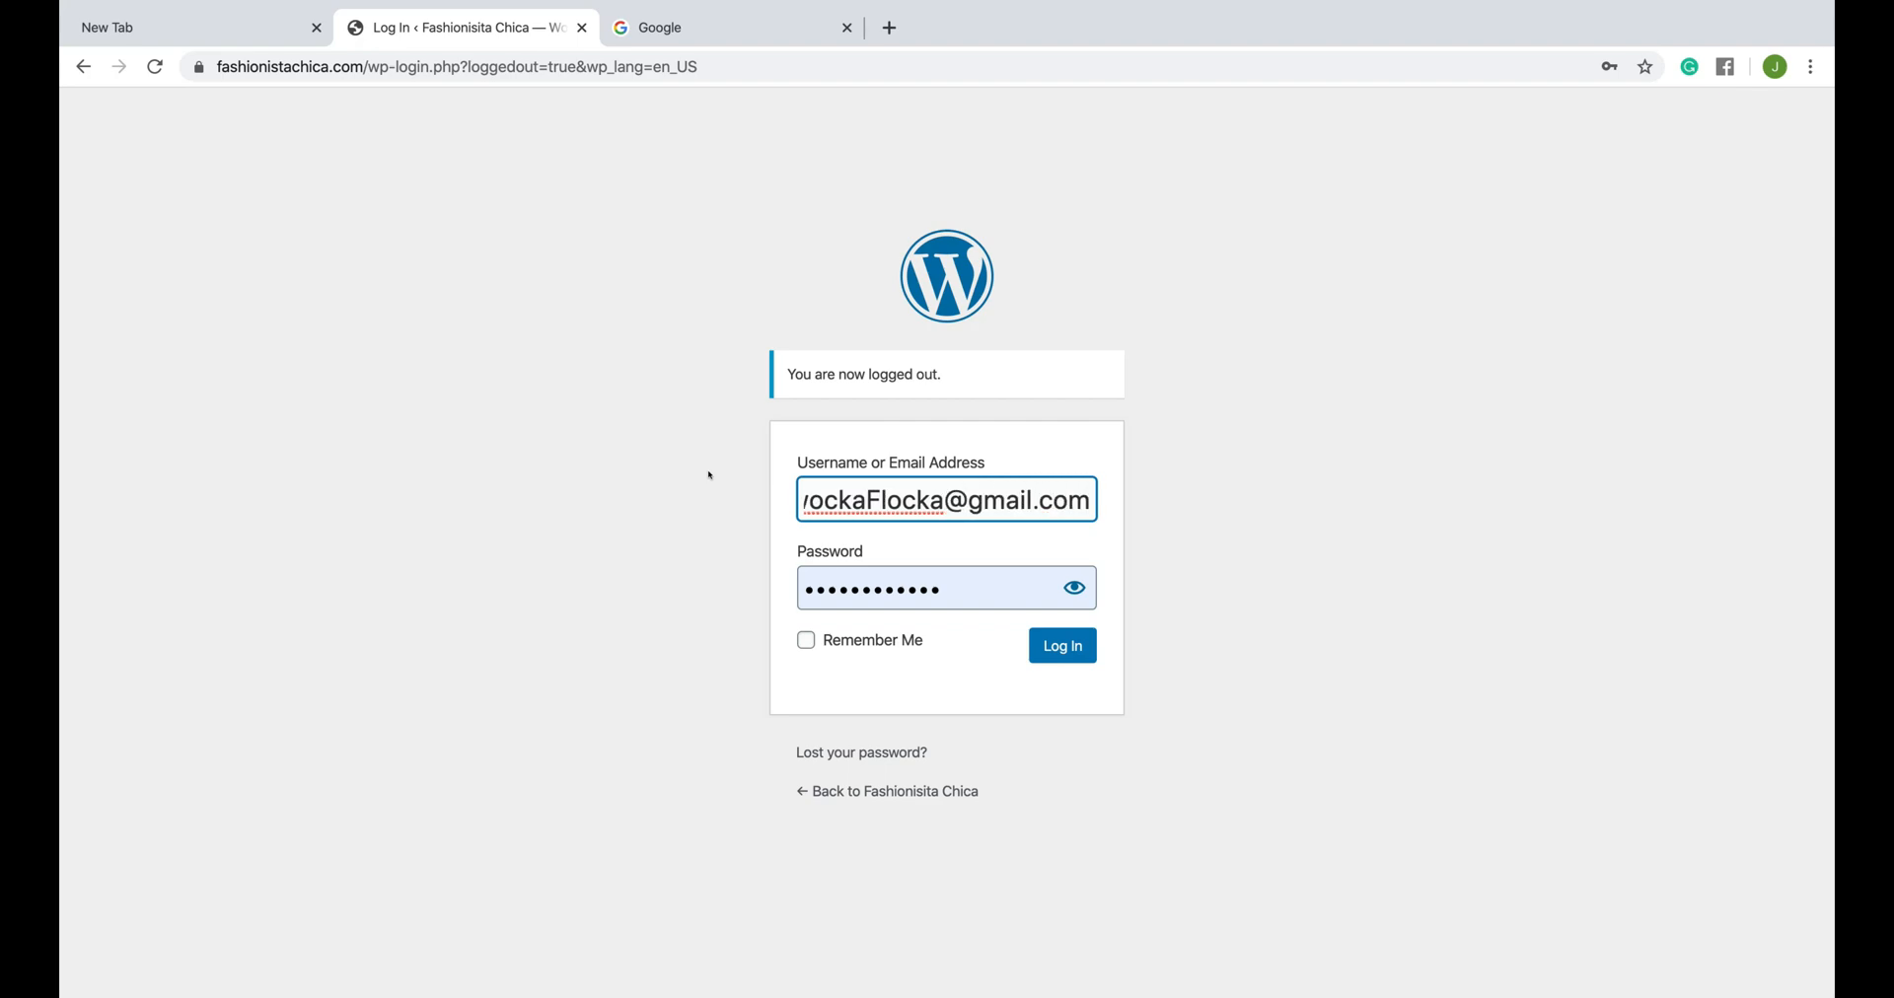
left_click(945, 500)
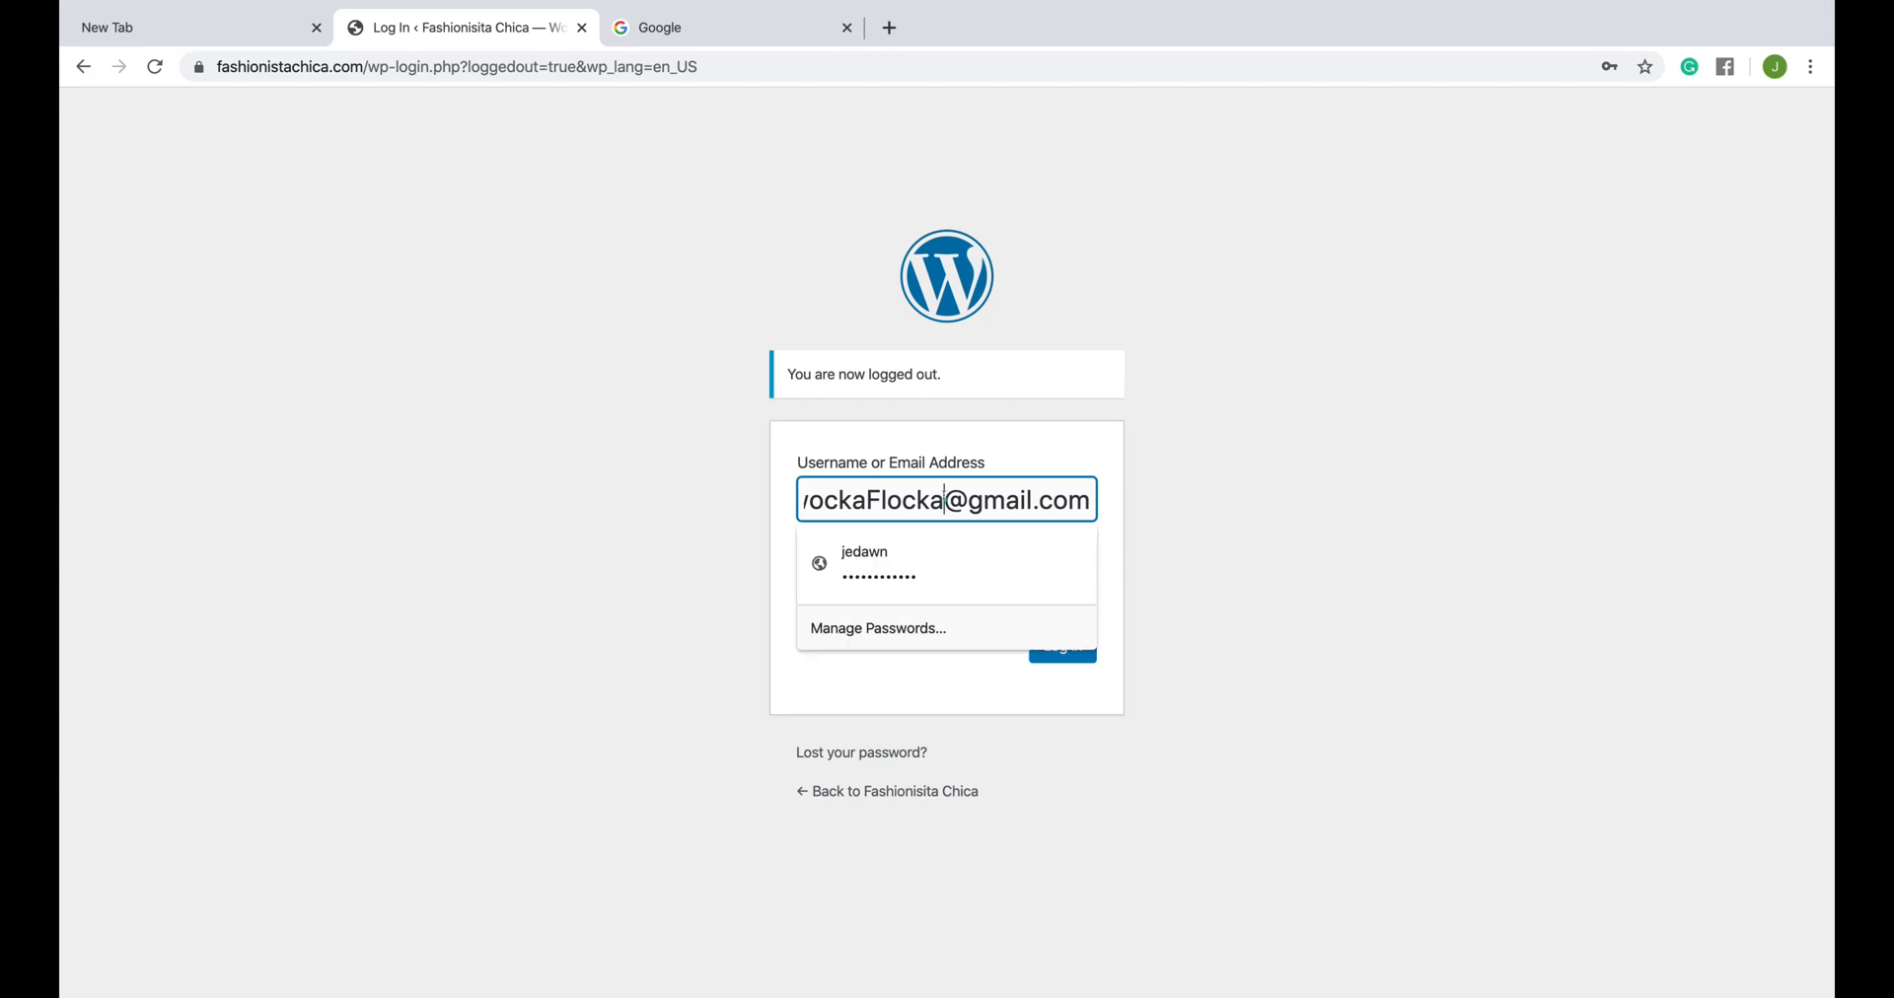
left_click_drag(1084, 500, 677, 486)
key("BackSpace")
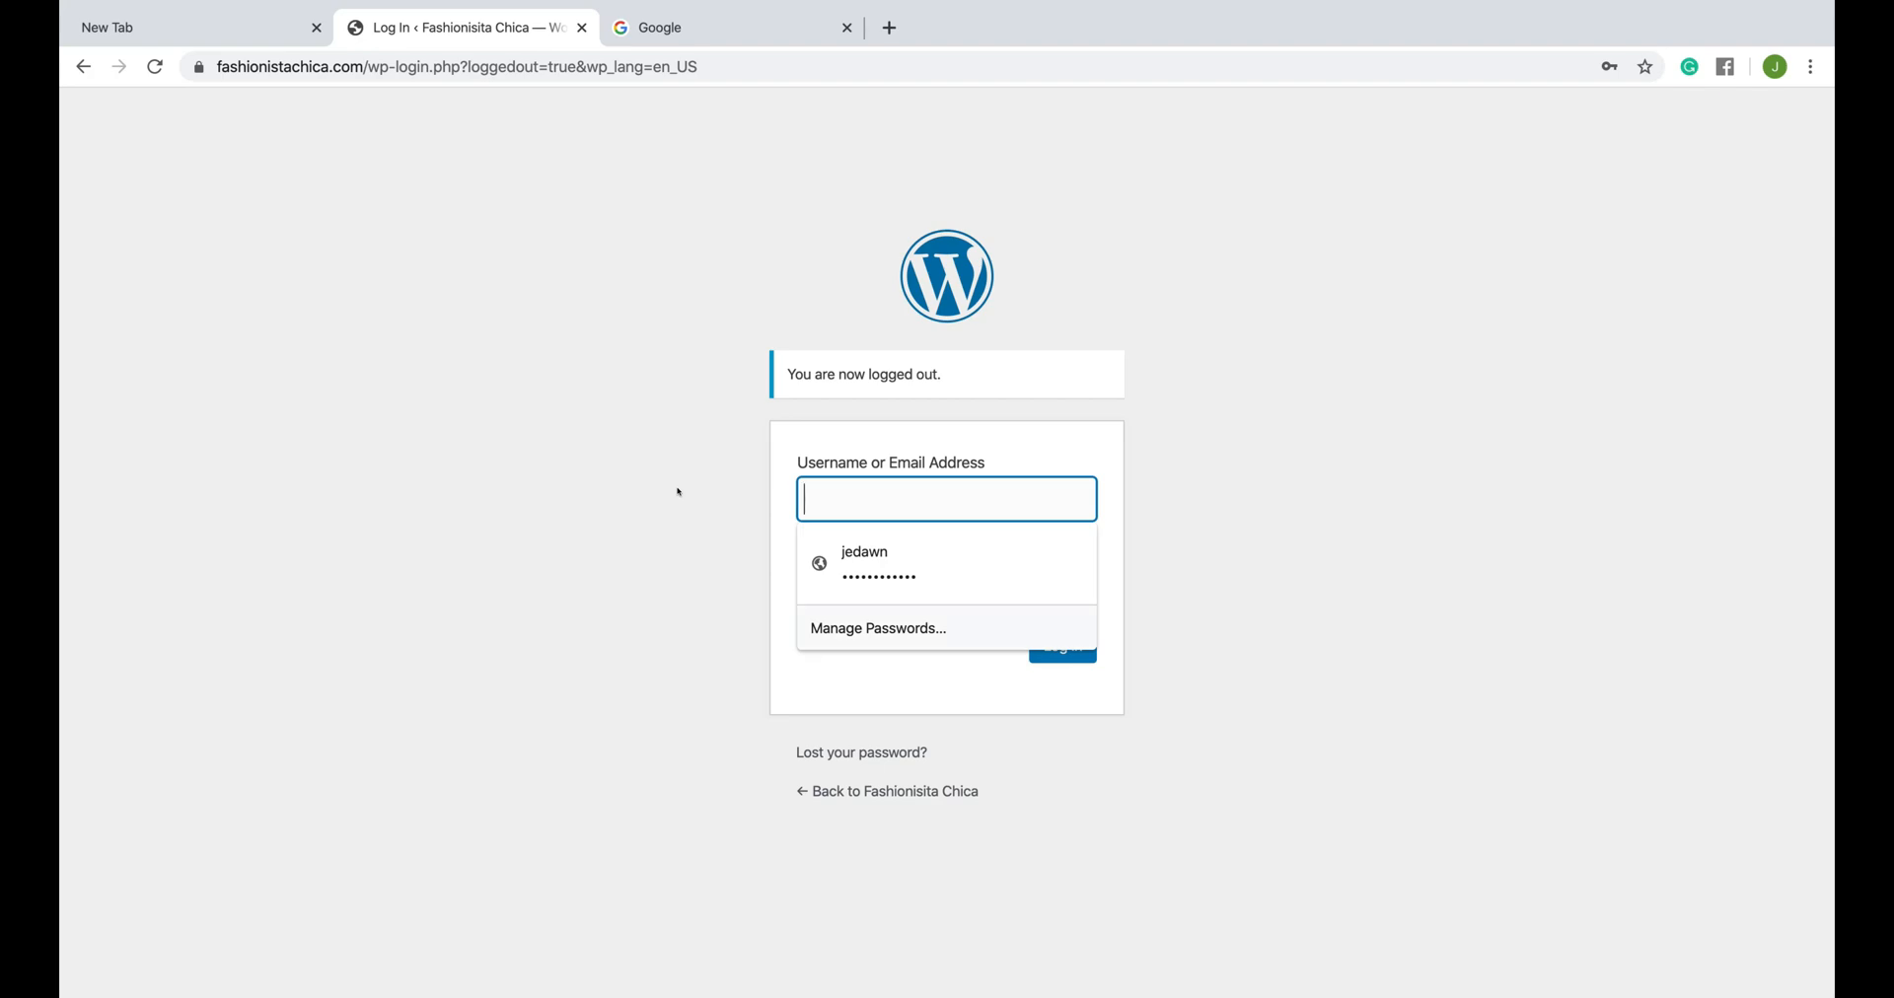
- Try to log in with the made-up username Dontcatchtherona, replacing the prefilled password with an invented one
type("Dontcatchtherona")
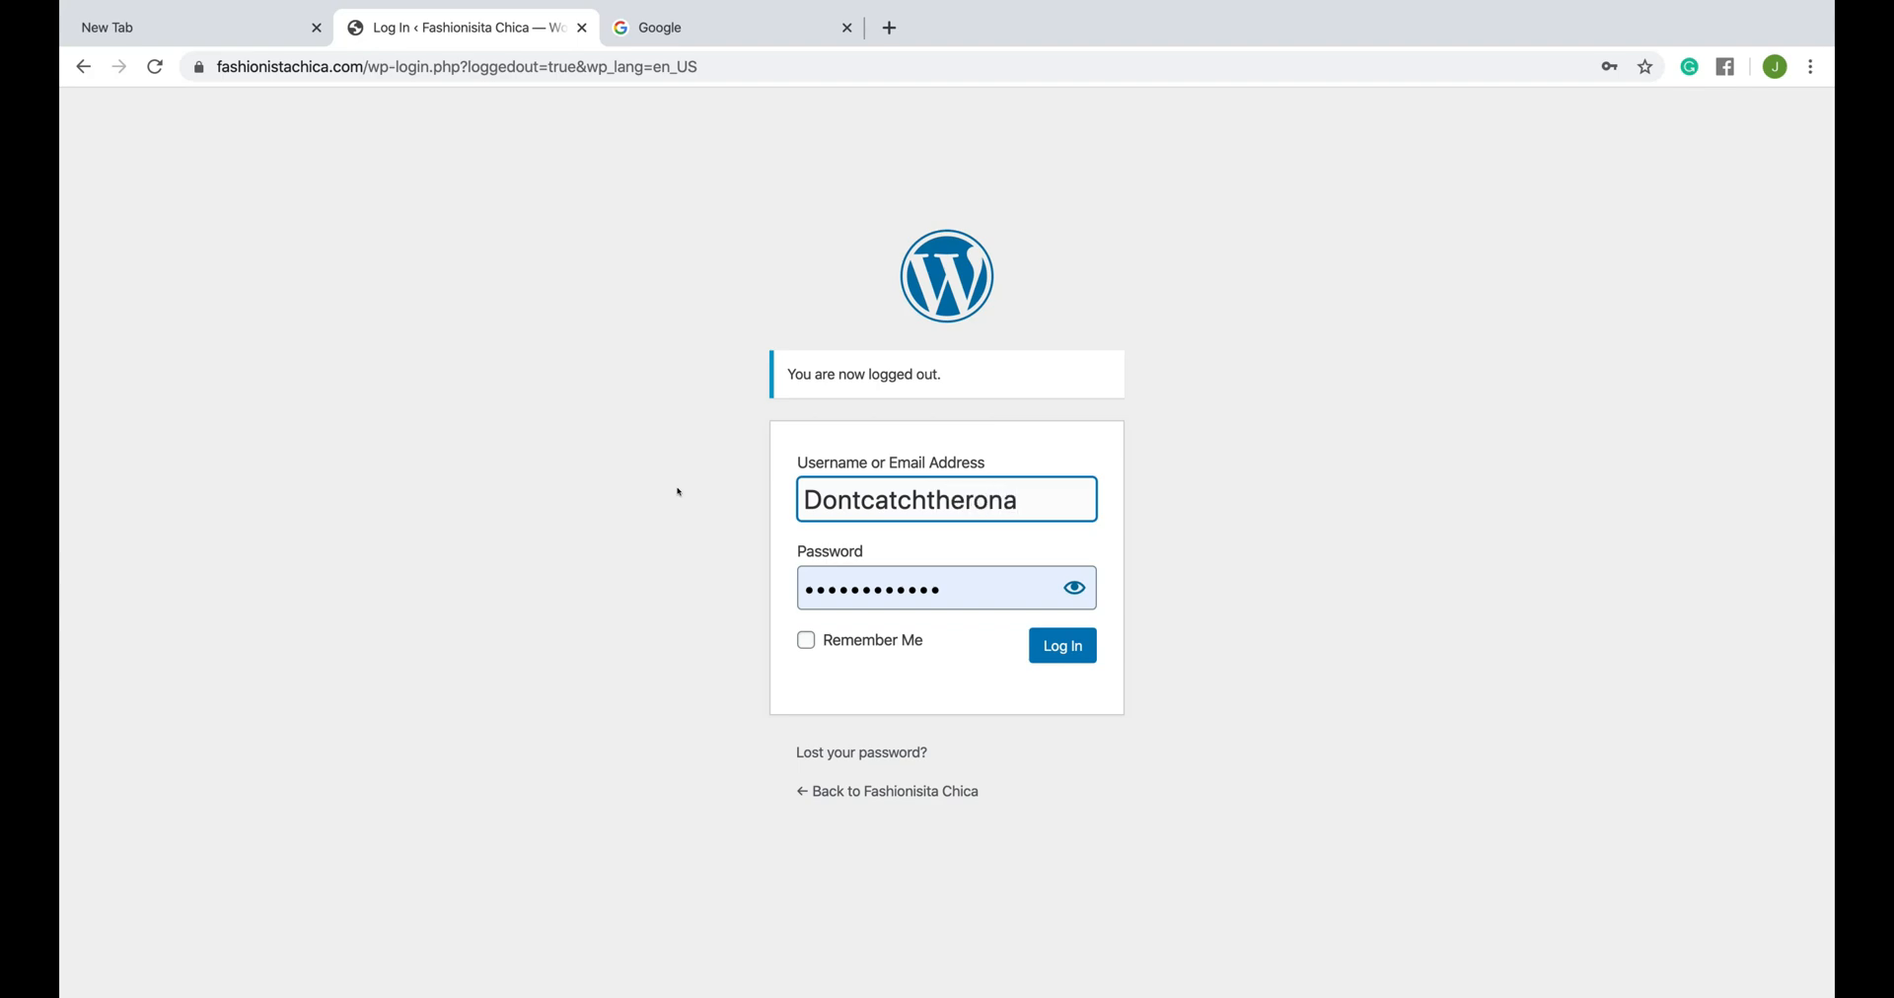
left_click(951, 586)
left_click_drag(951, 586, 750, 583)
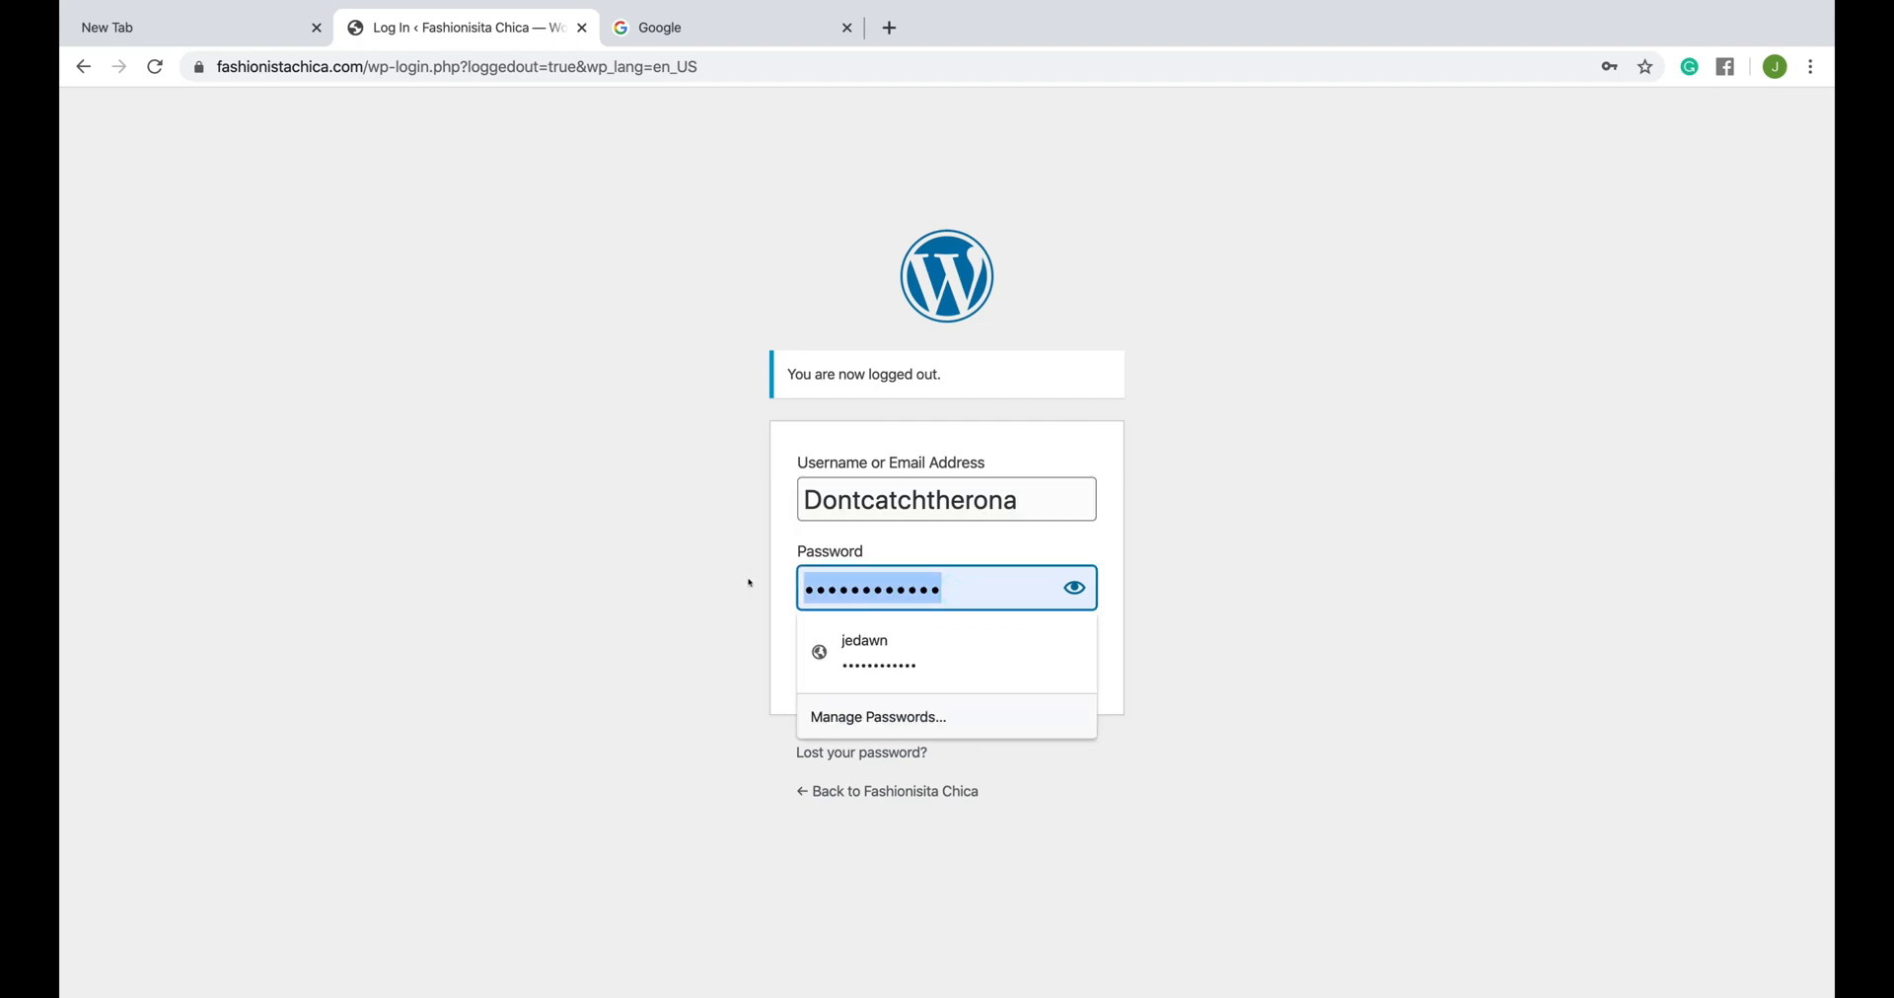
type("••••••••••")
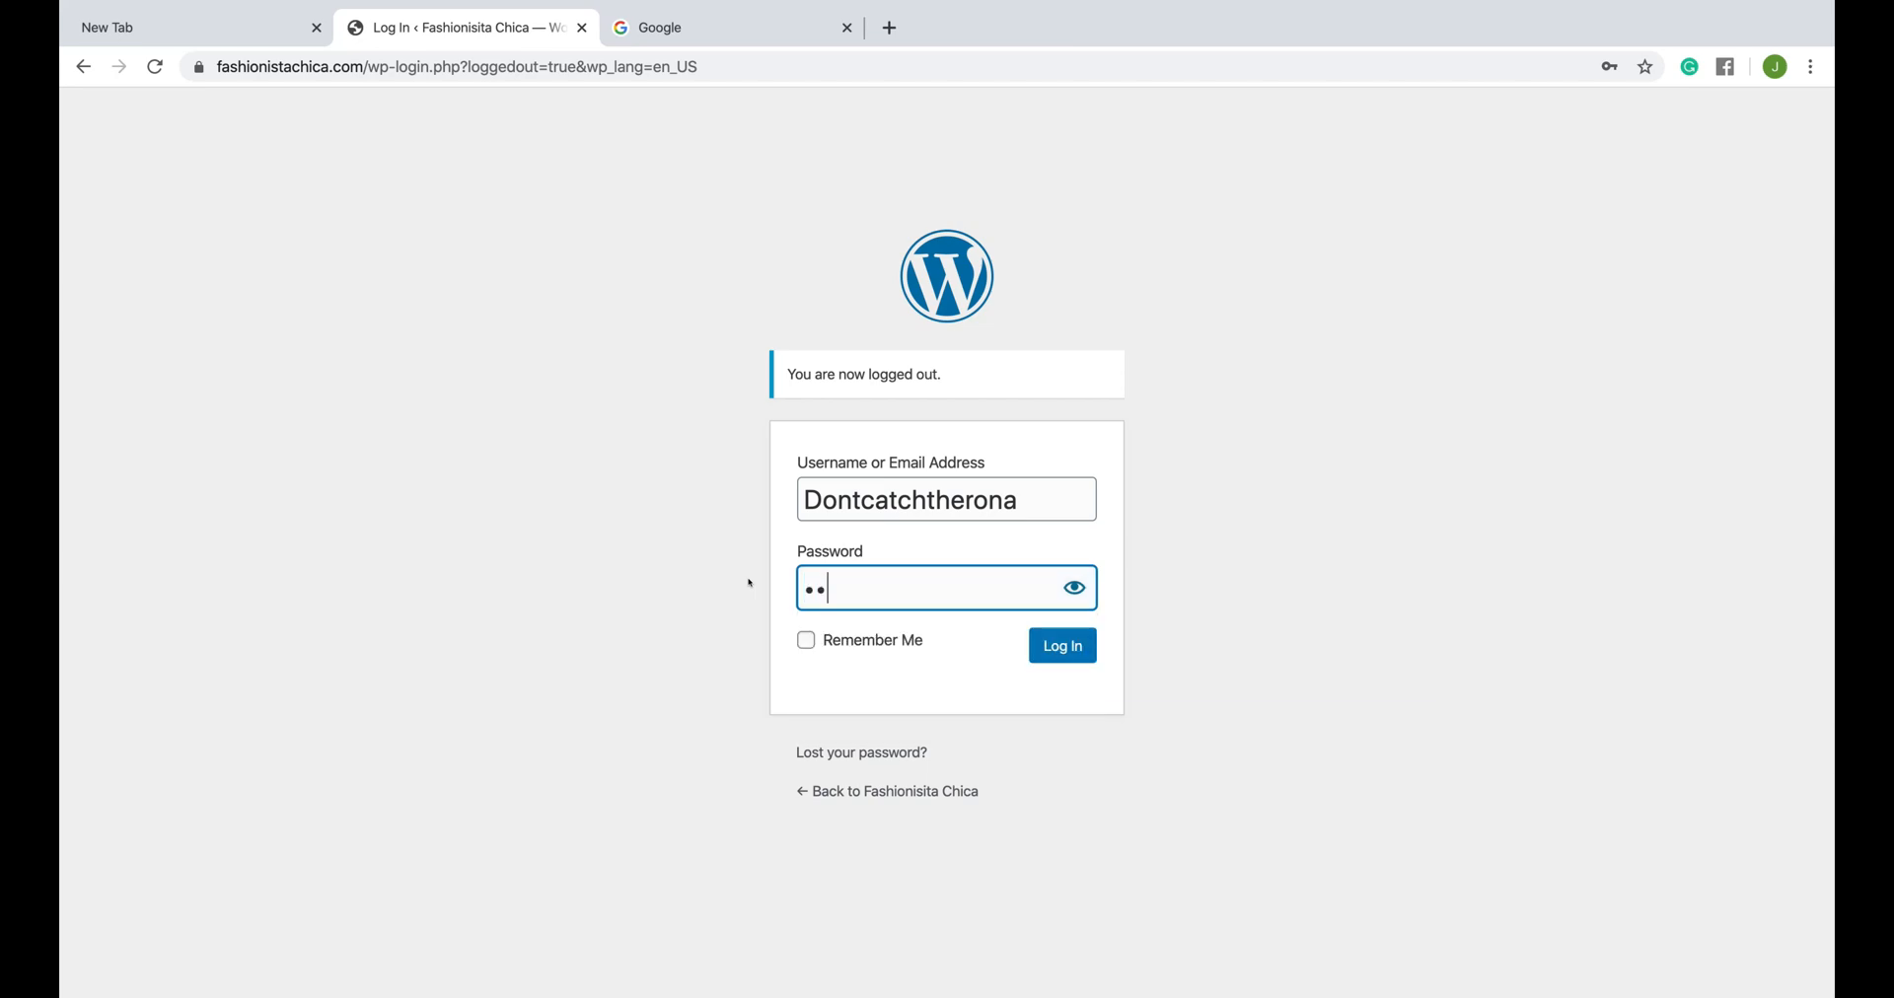
left_click(1061, 647)
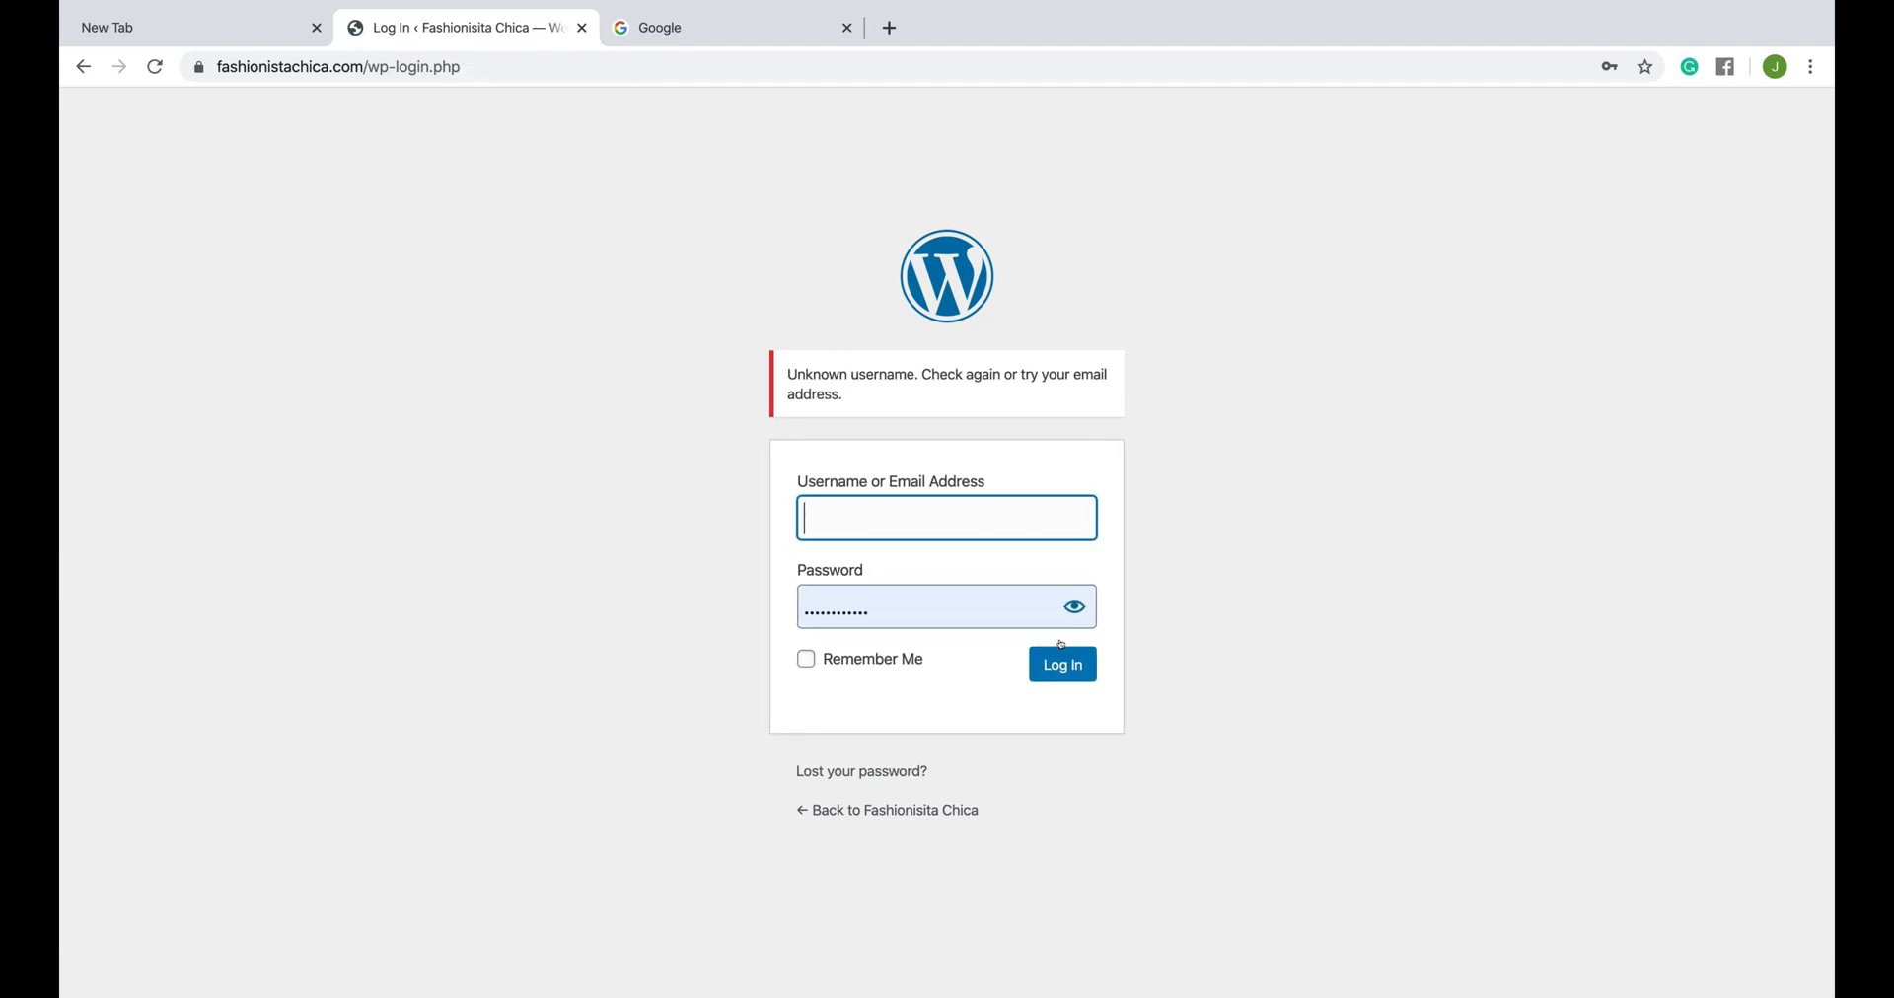
- Clear the prefilled password from the login form and make the empty username field active
left_click(944, 503)
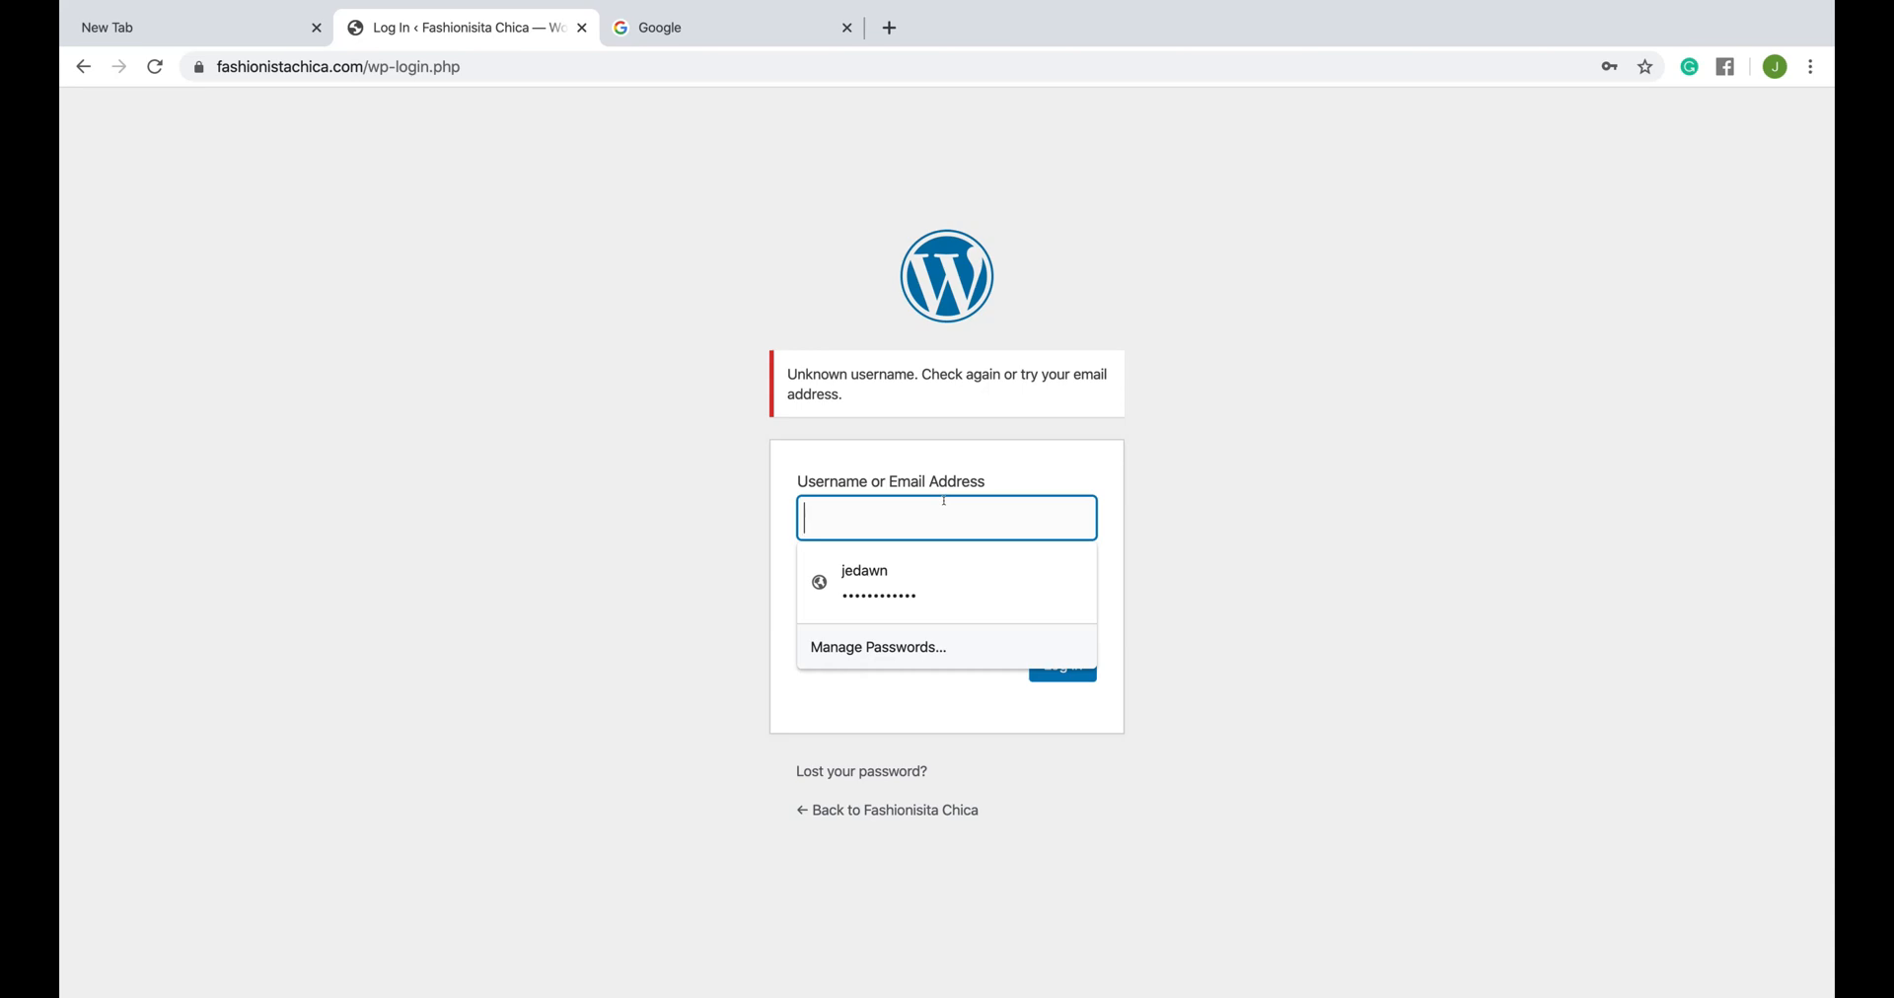
key("Tab")
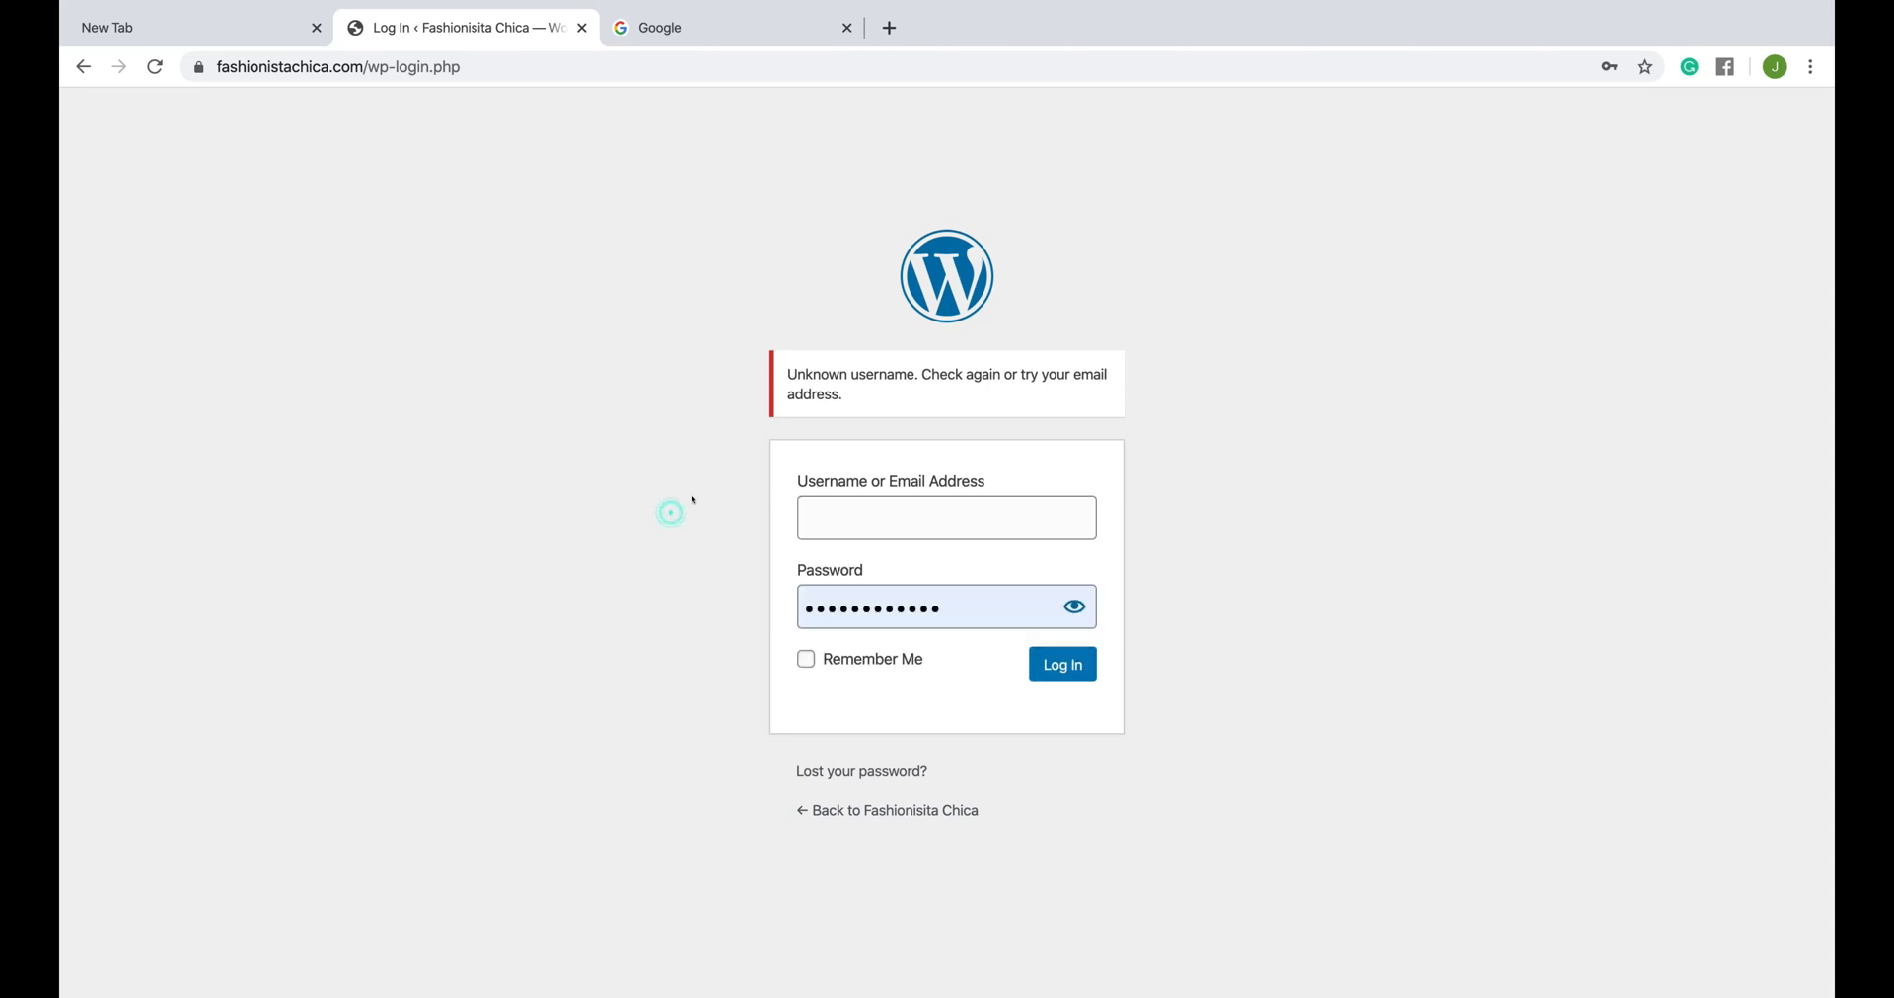
double_click(942, 606)
key("BackSpace")
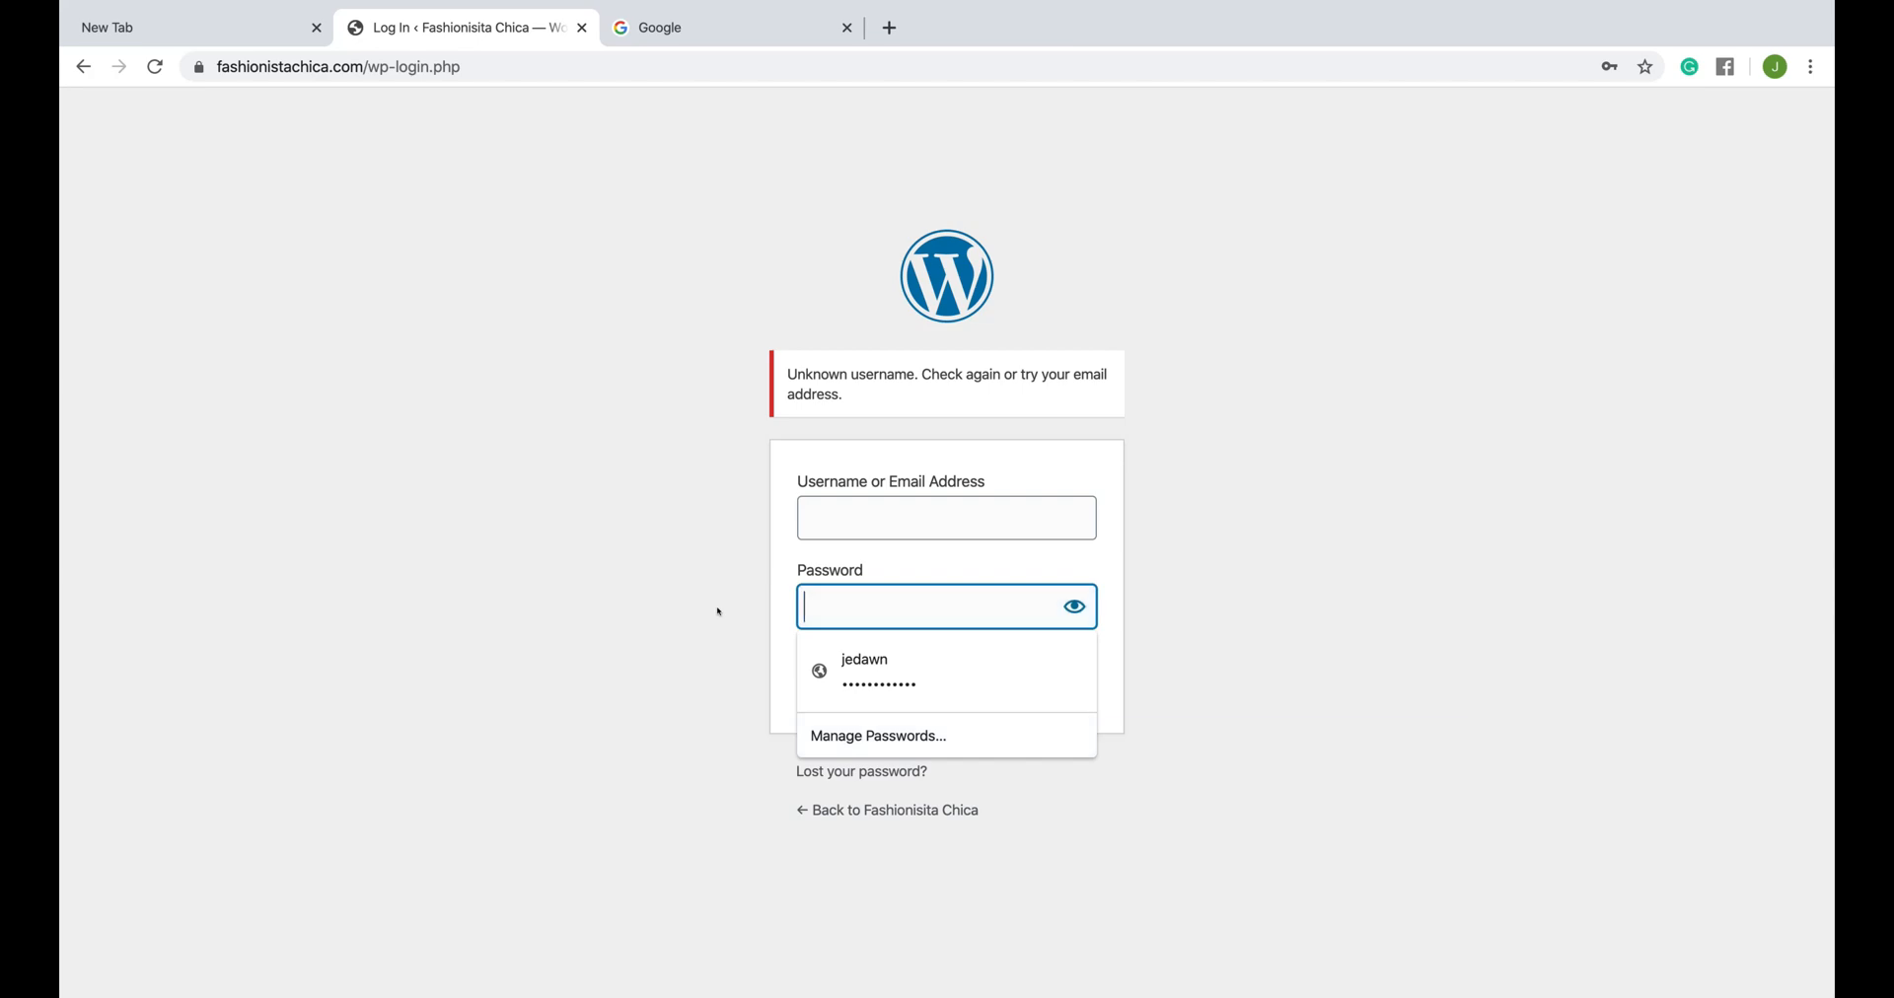
left_click(915, 513)
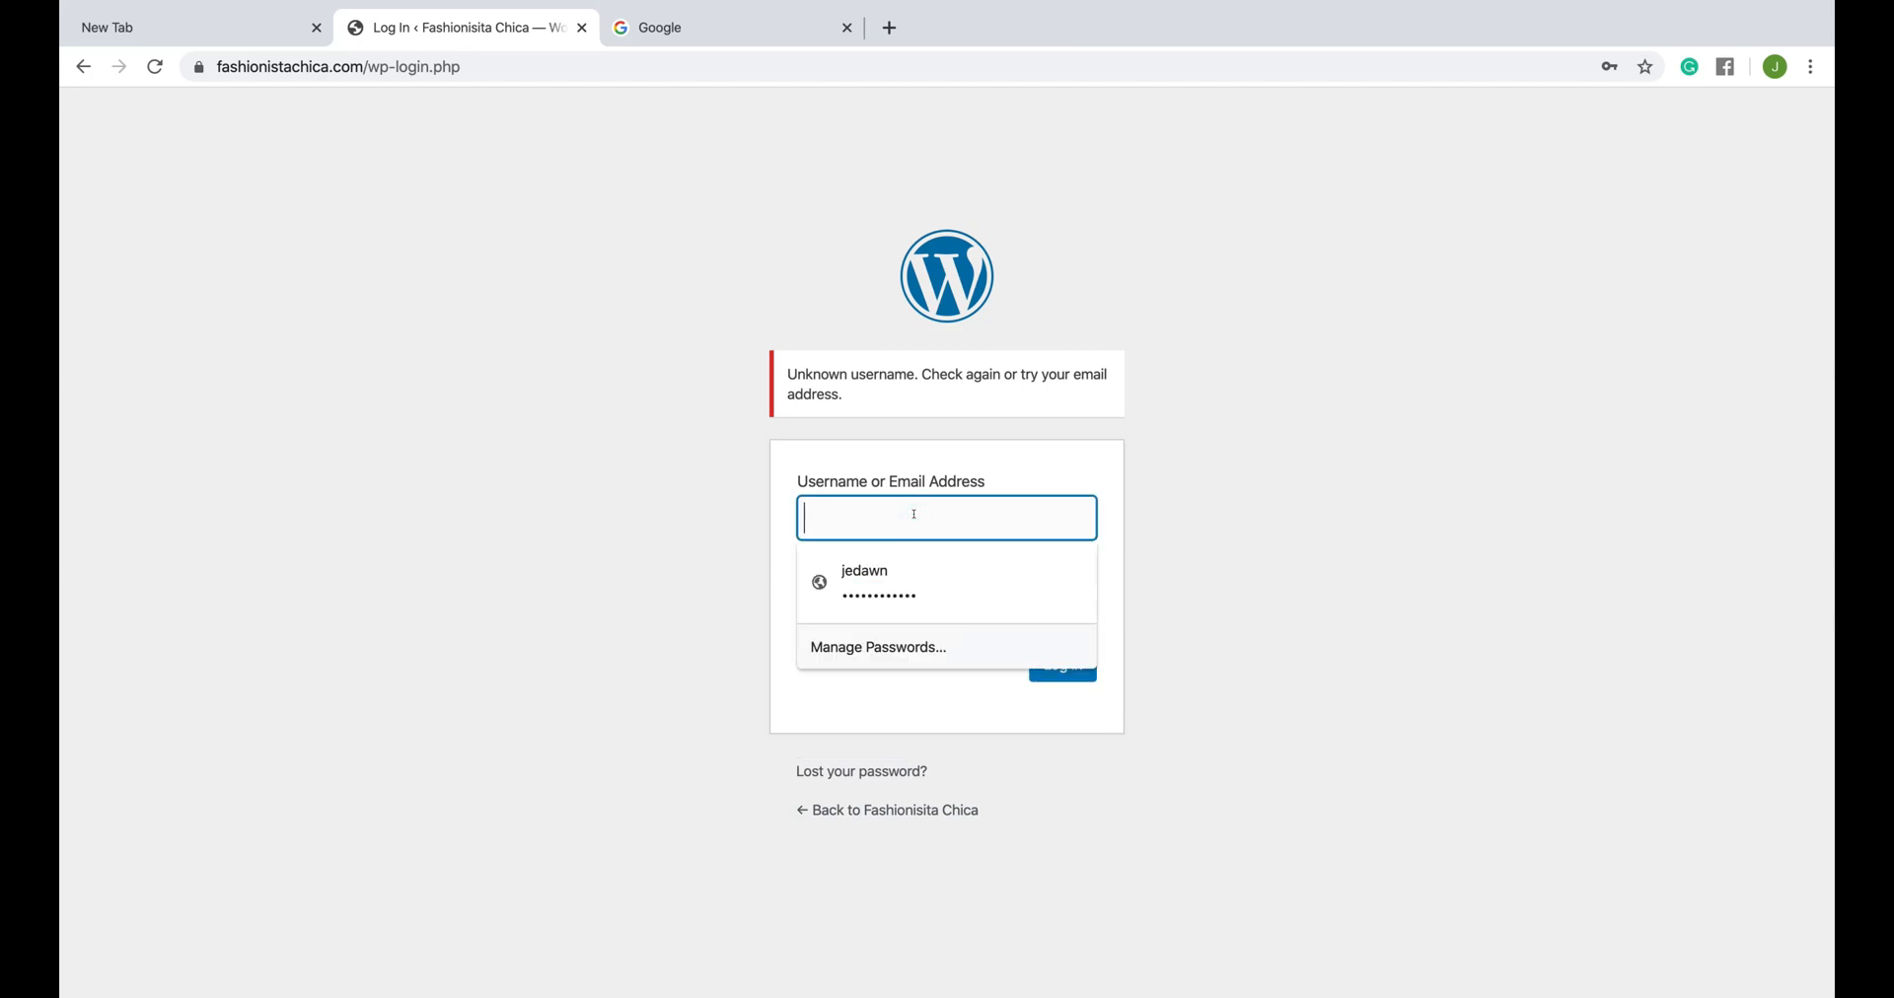
type("cool")
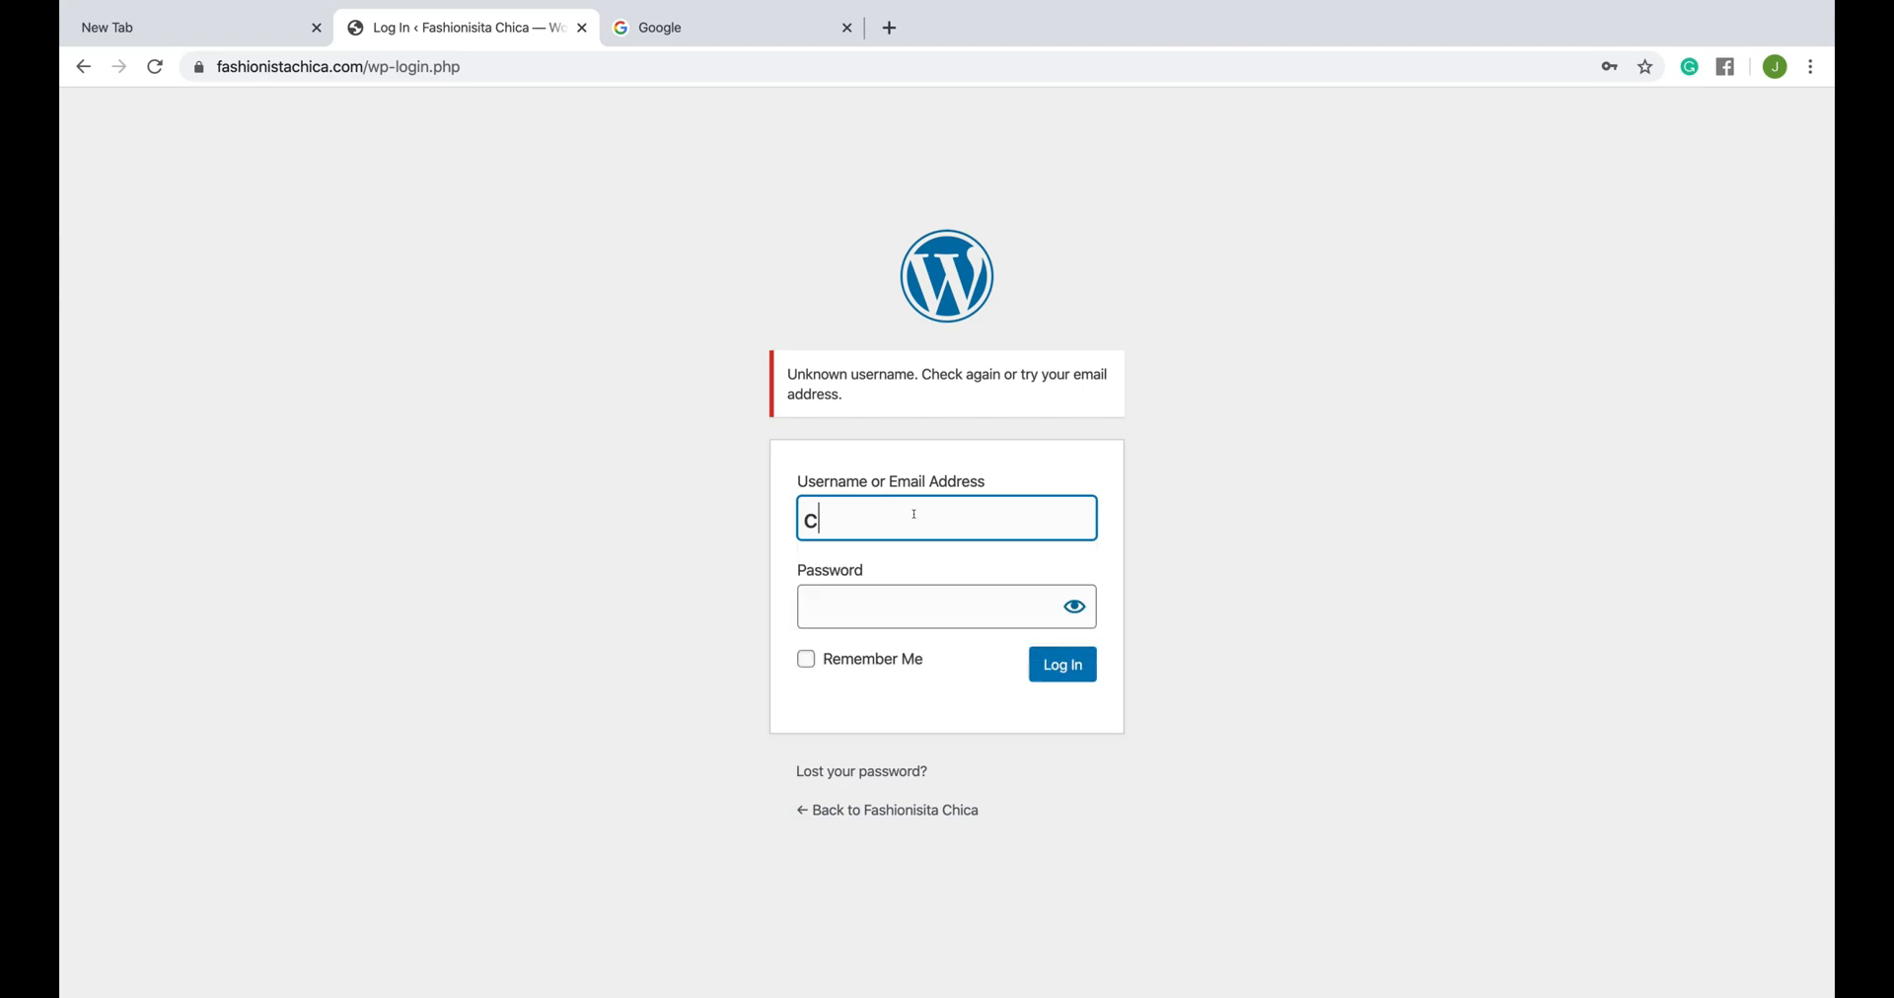
key("BackSpace")
key("BackSpace")
key("BackSpace")
key("BackSpace")
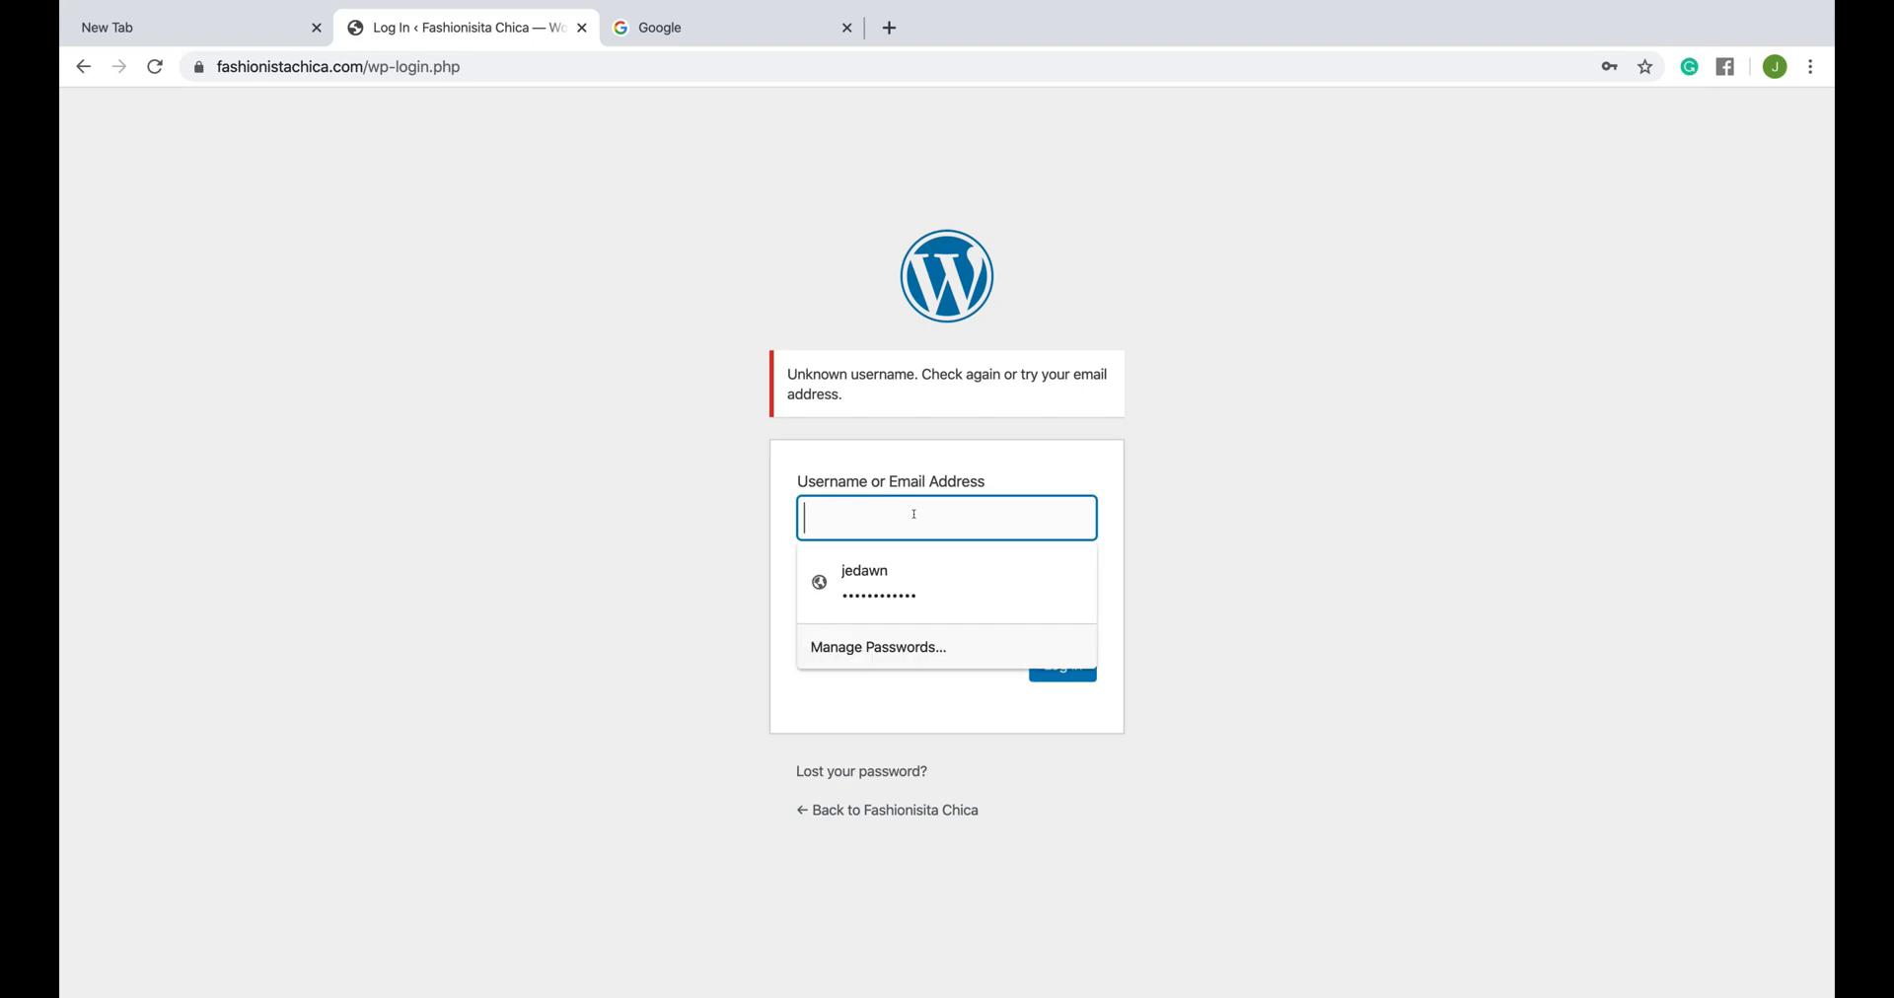
- Try to log in with the made-up username dontdrinkthecoolaid and an invented password
type("dontdr")
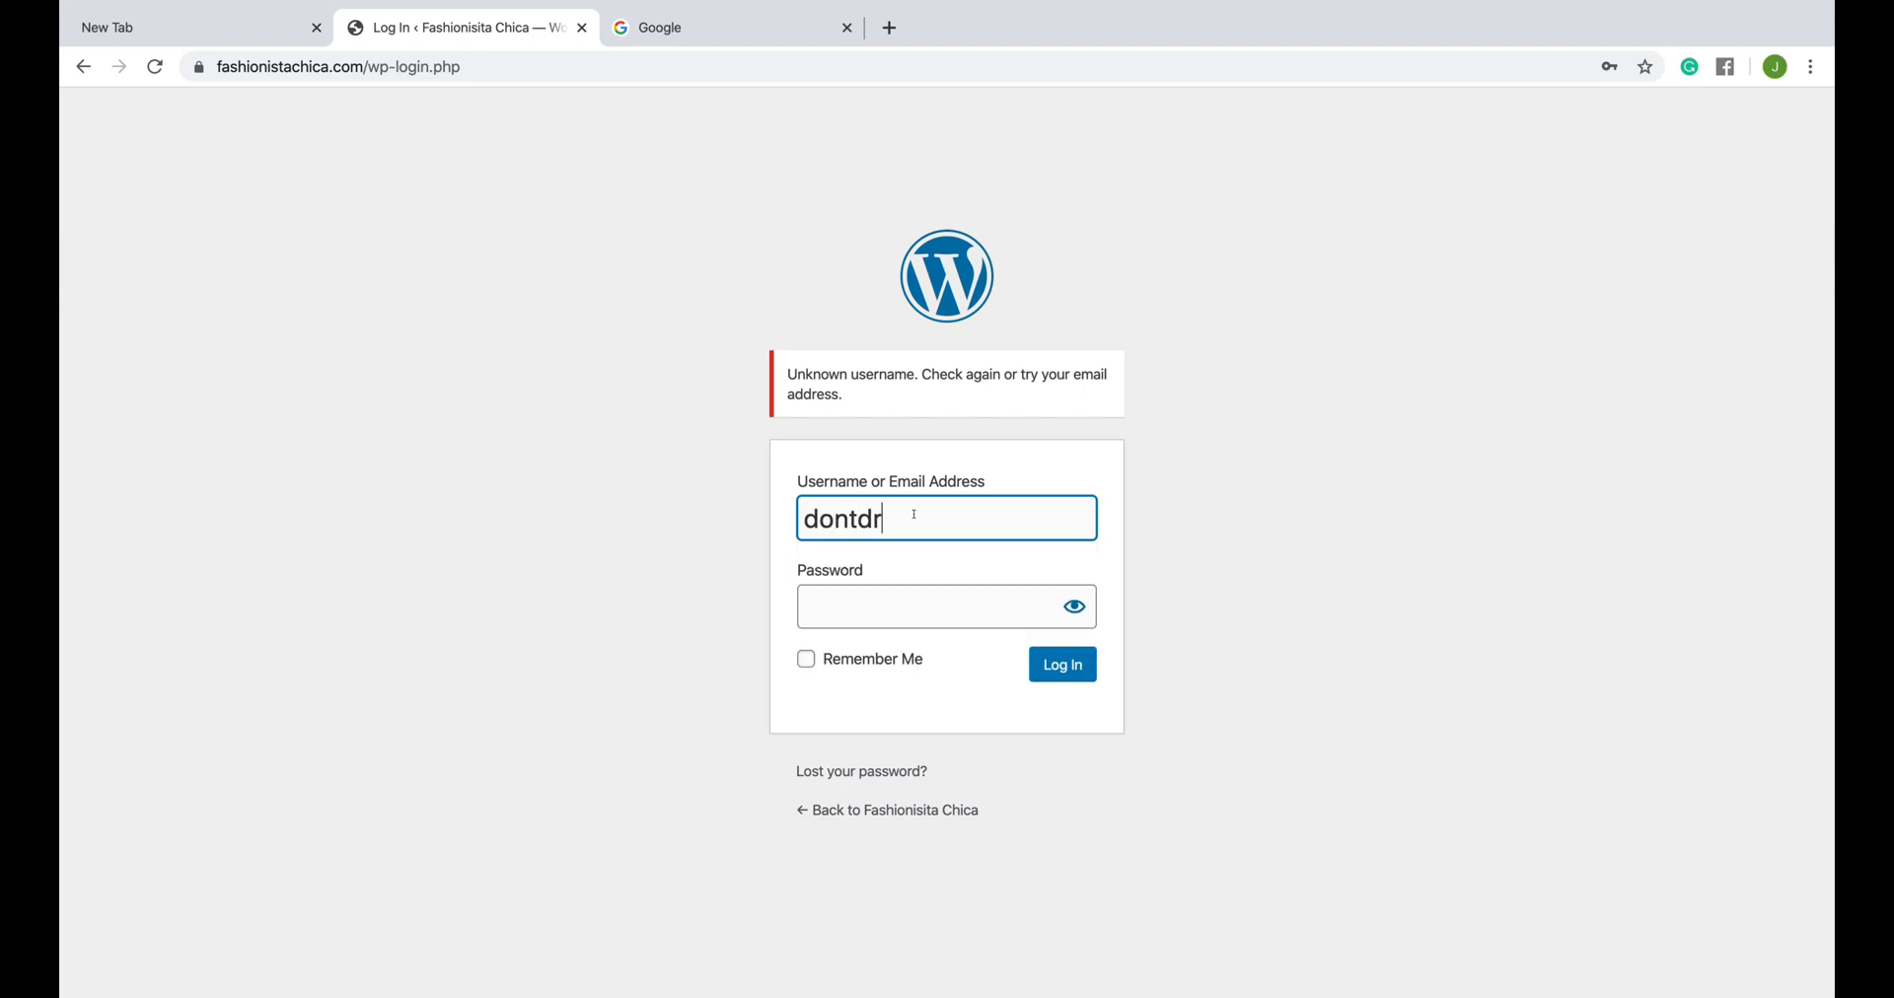
type("inkthecoolaid")
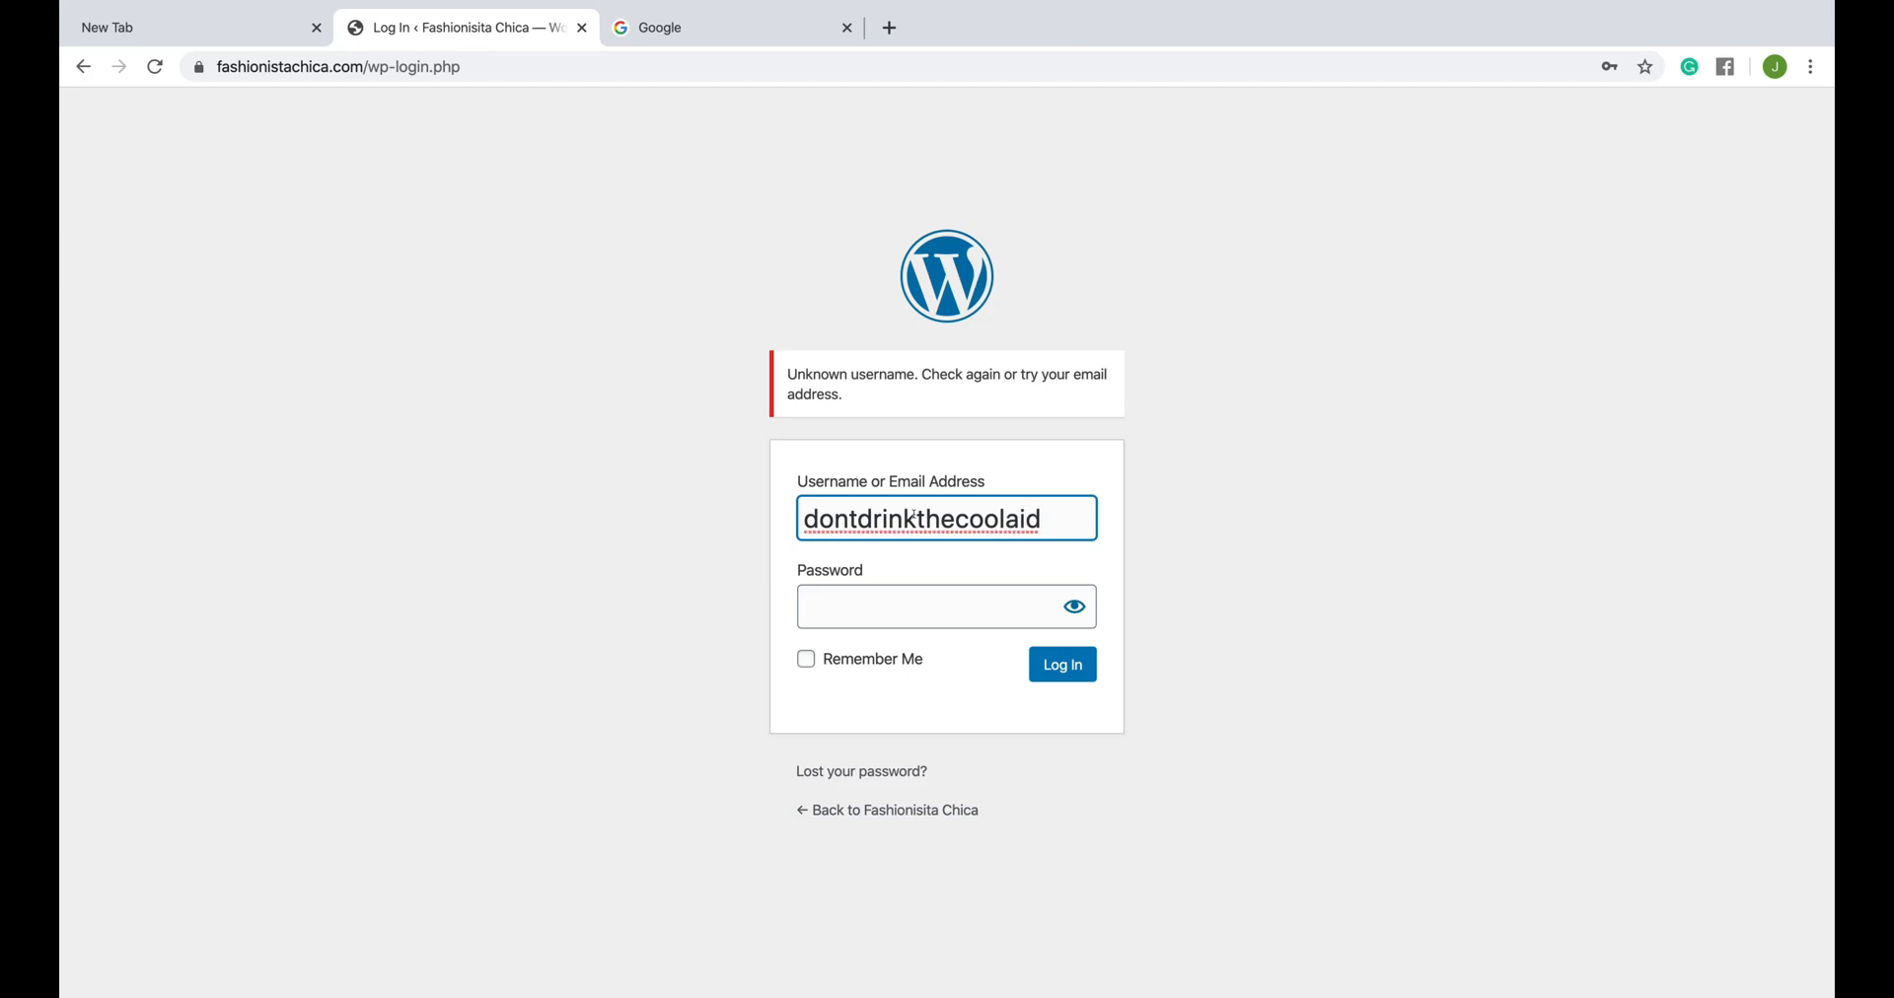
left_click(867, 605)
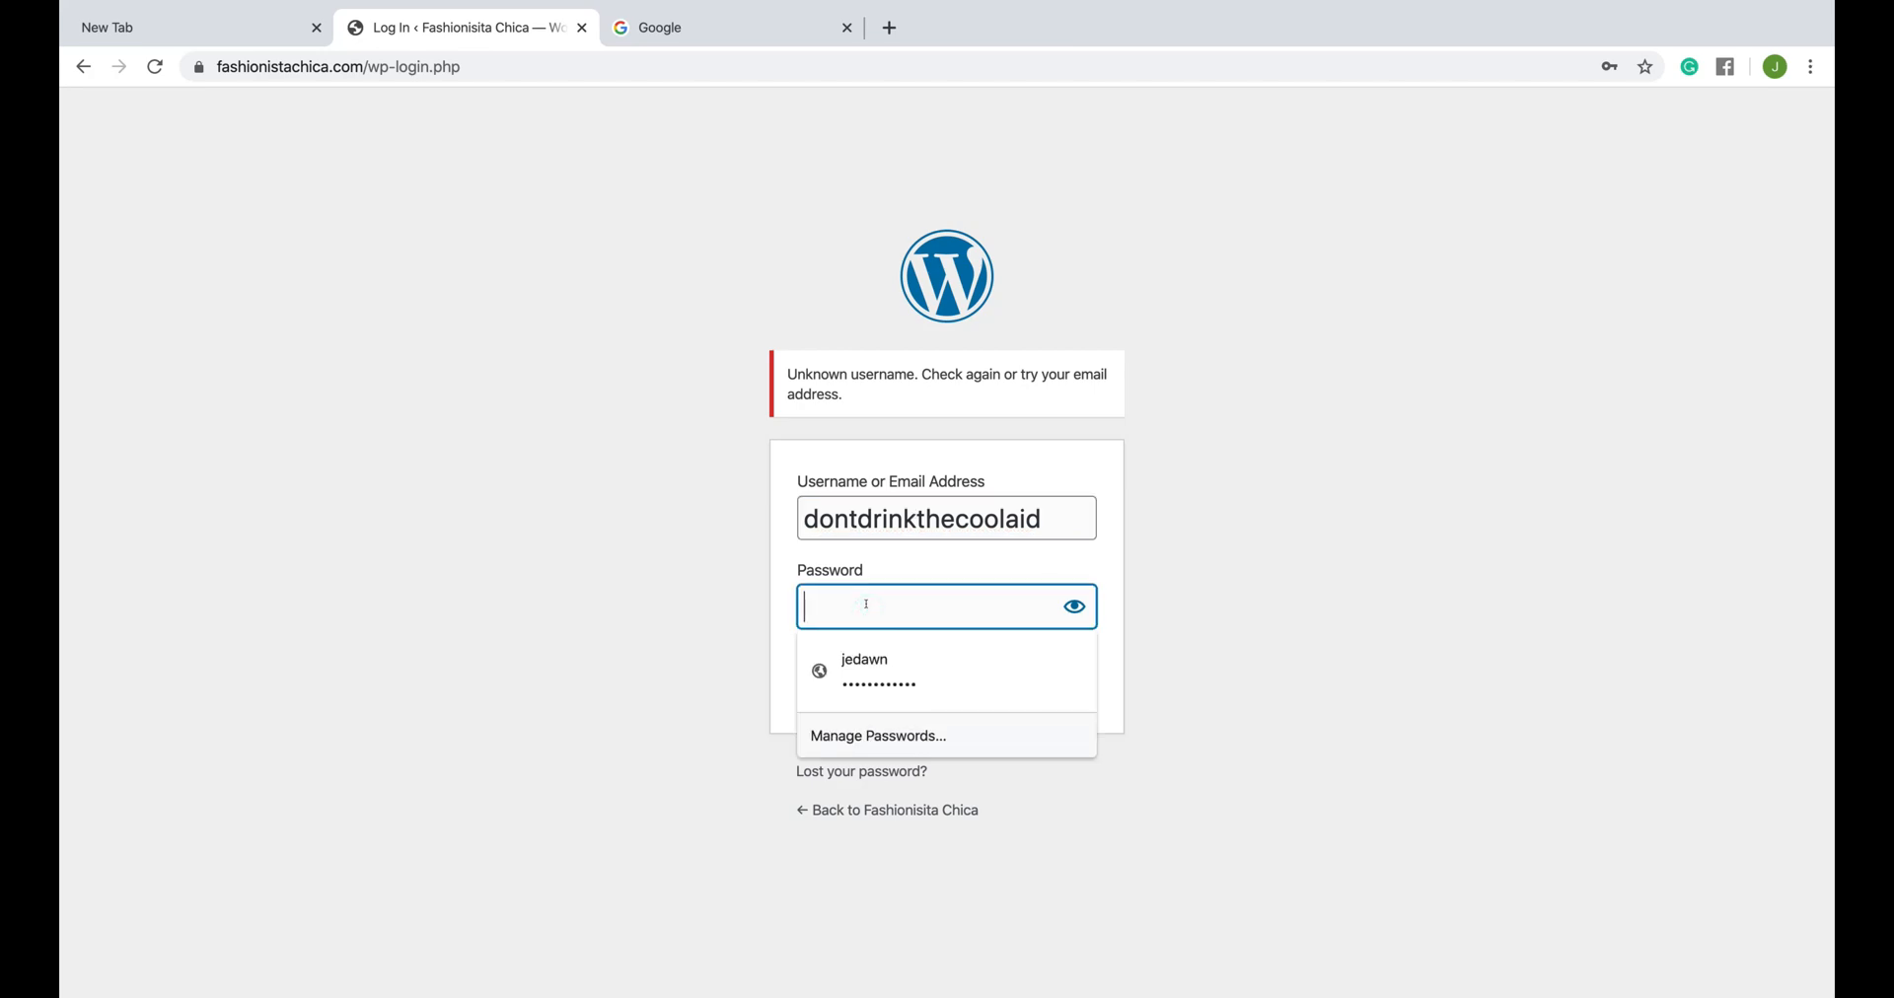
type("*********")
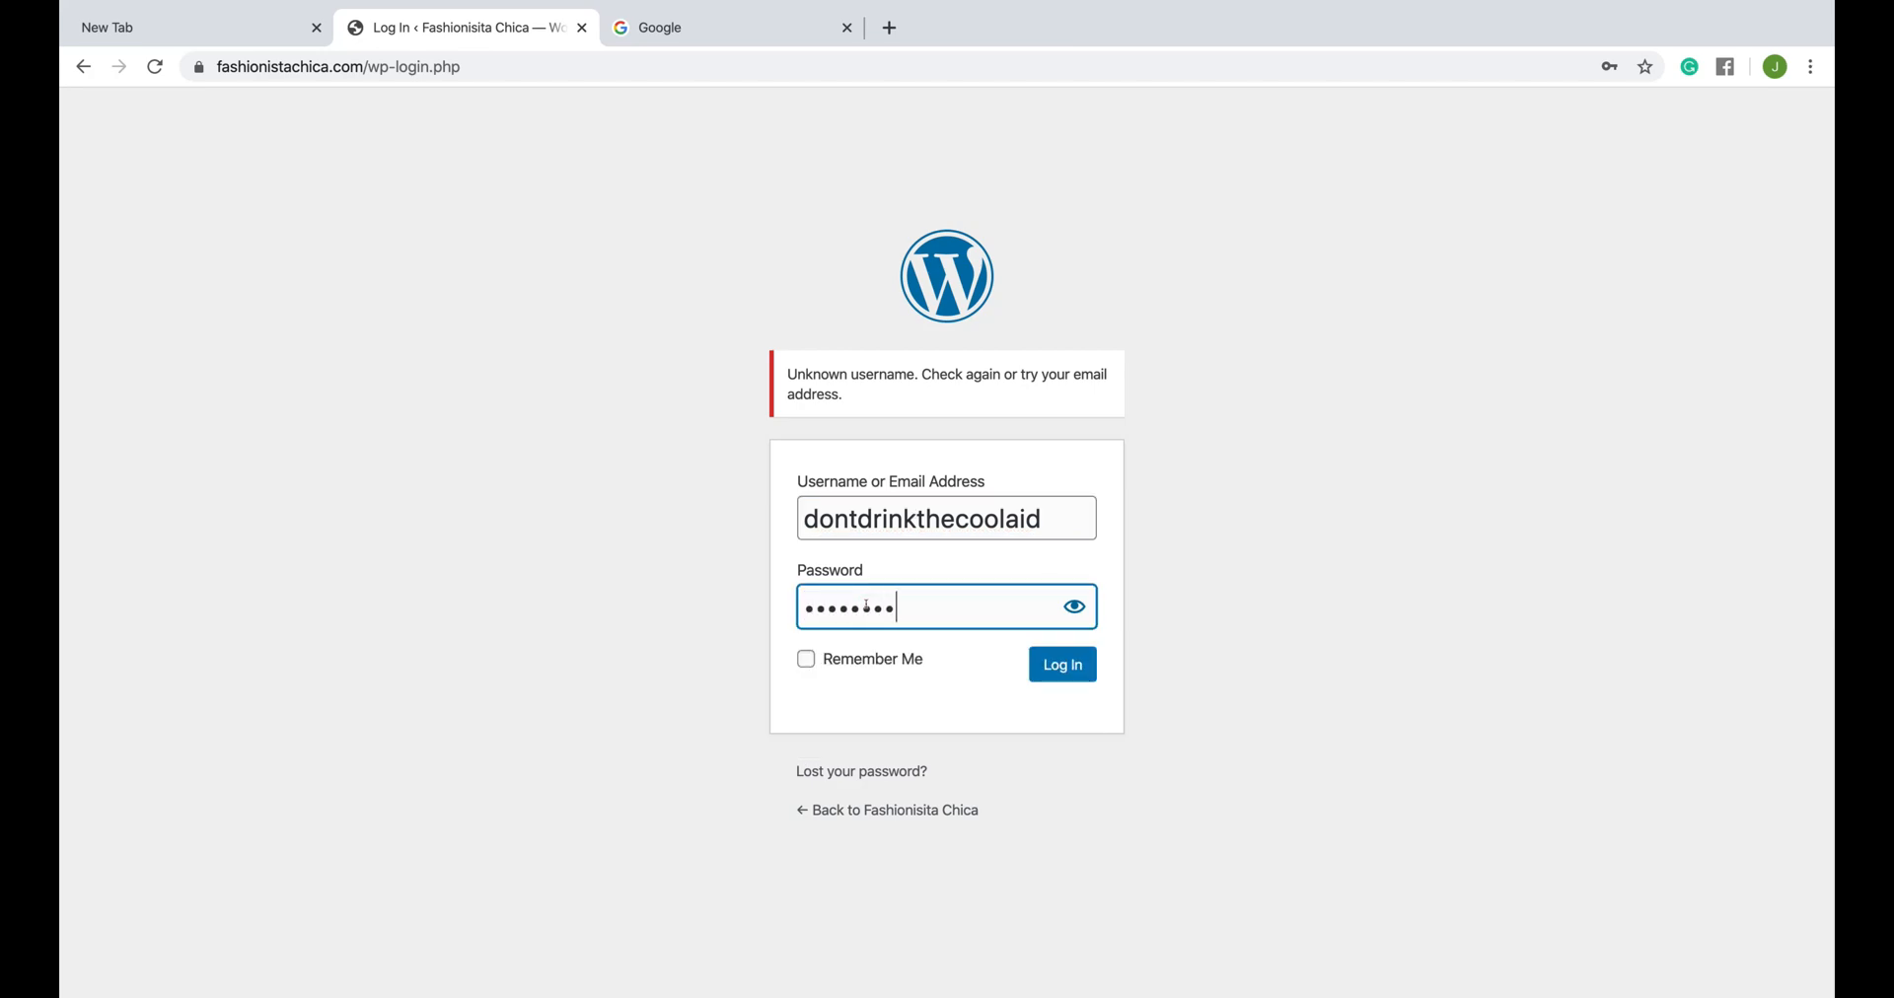
left_click(1056, 666)
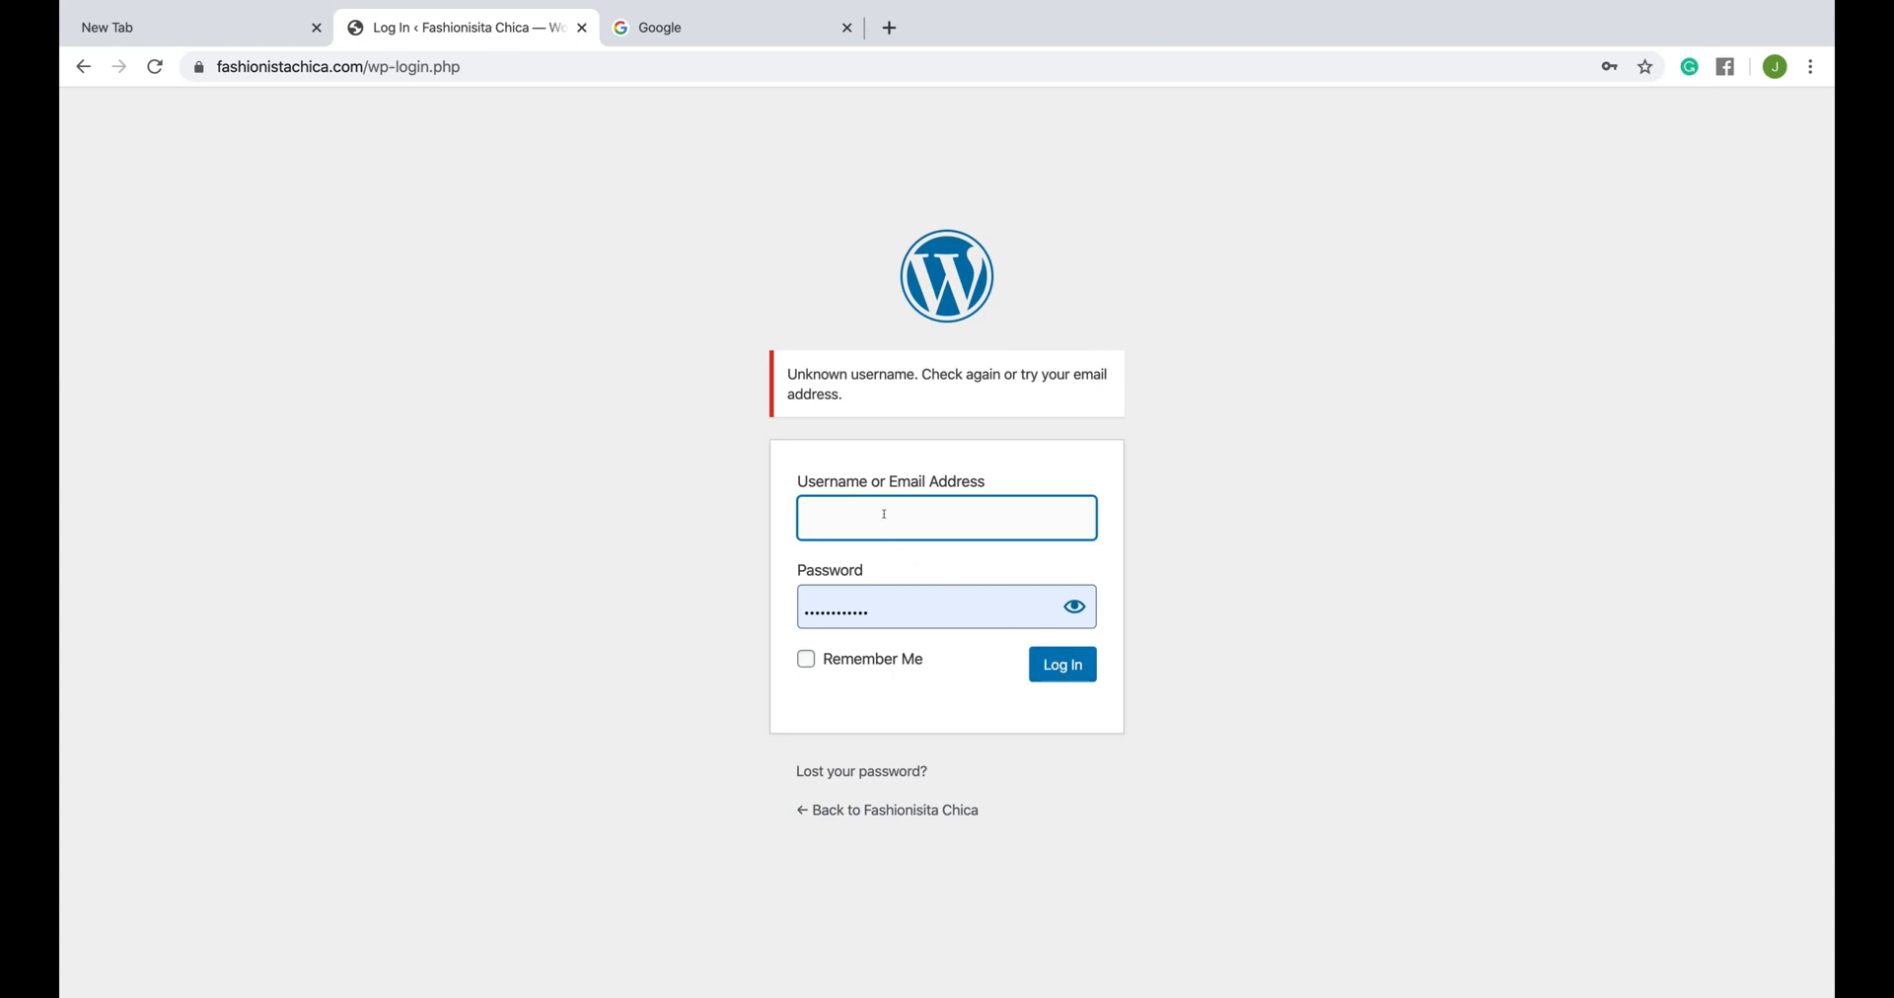
- Log in to the WordPress dashboard with the real account username and the prefilled password
key("Tab")
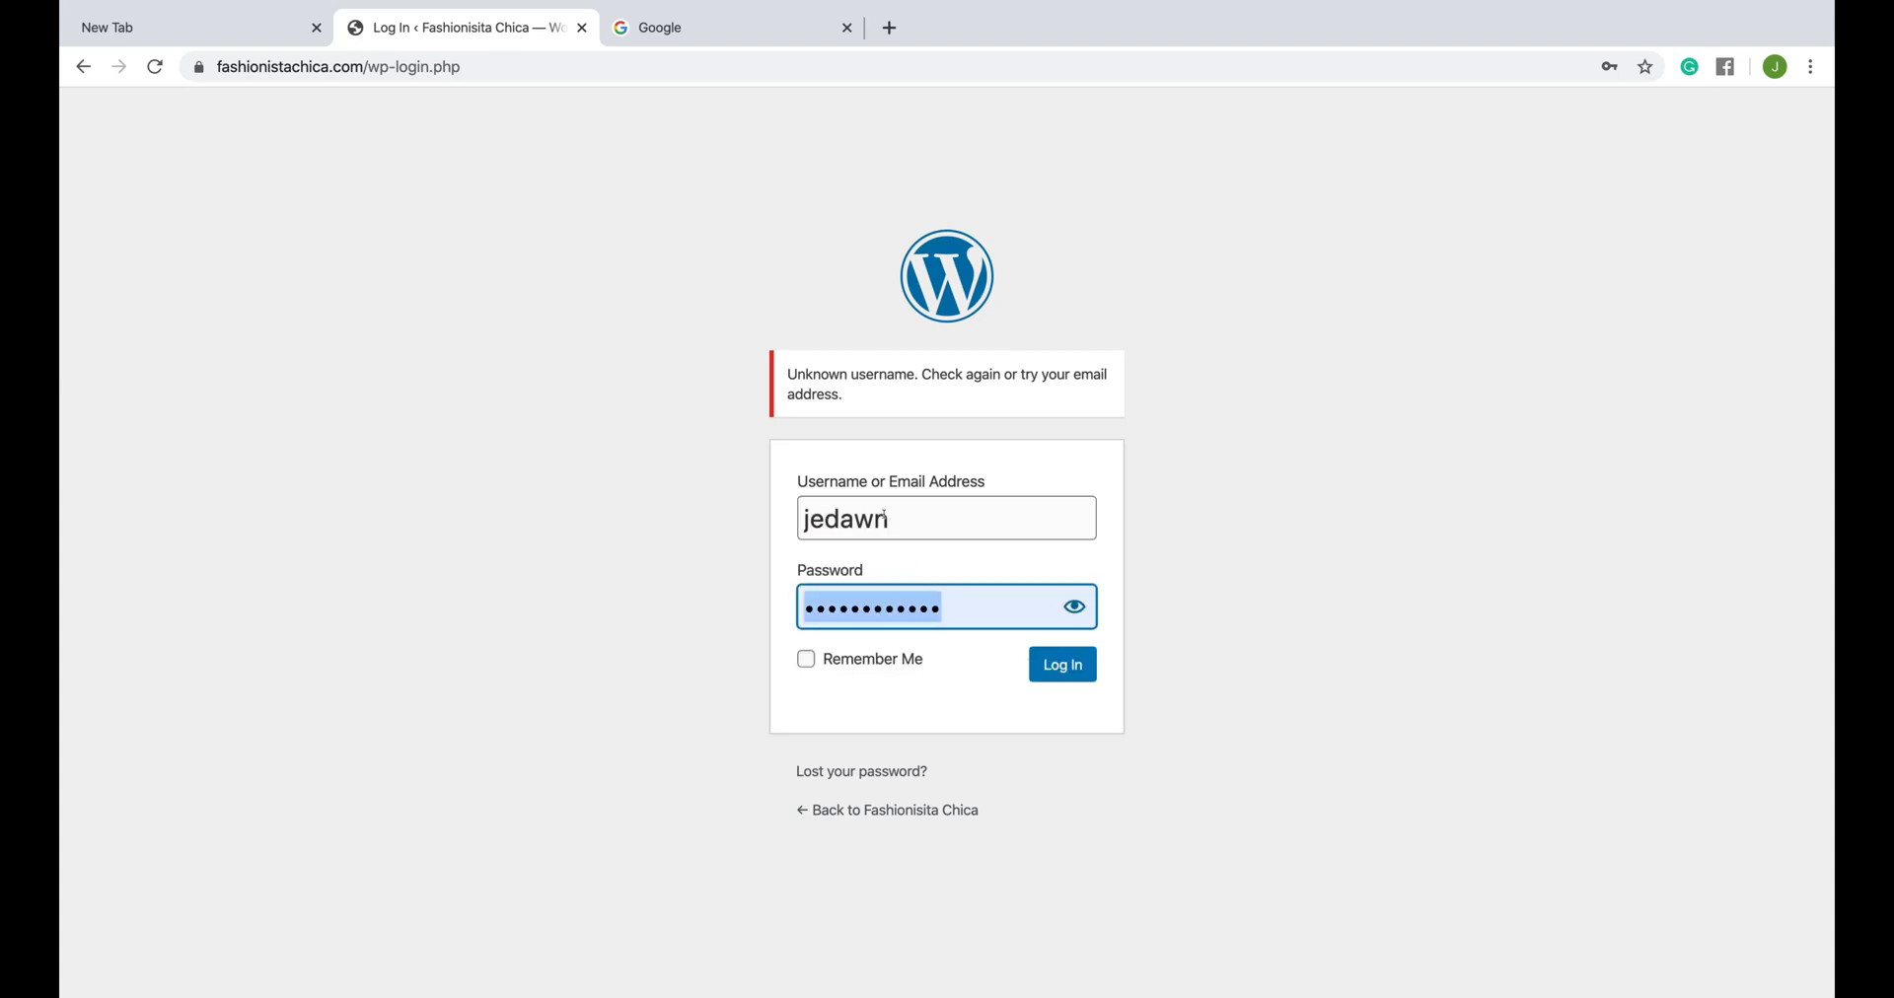
left_click(1062, 666)
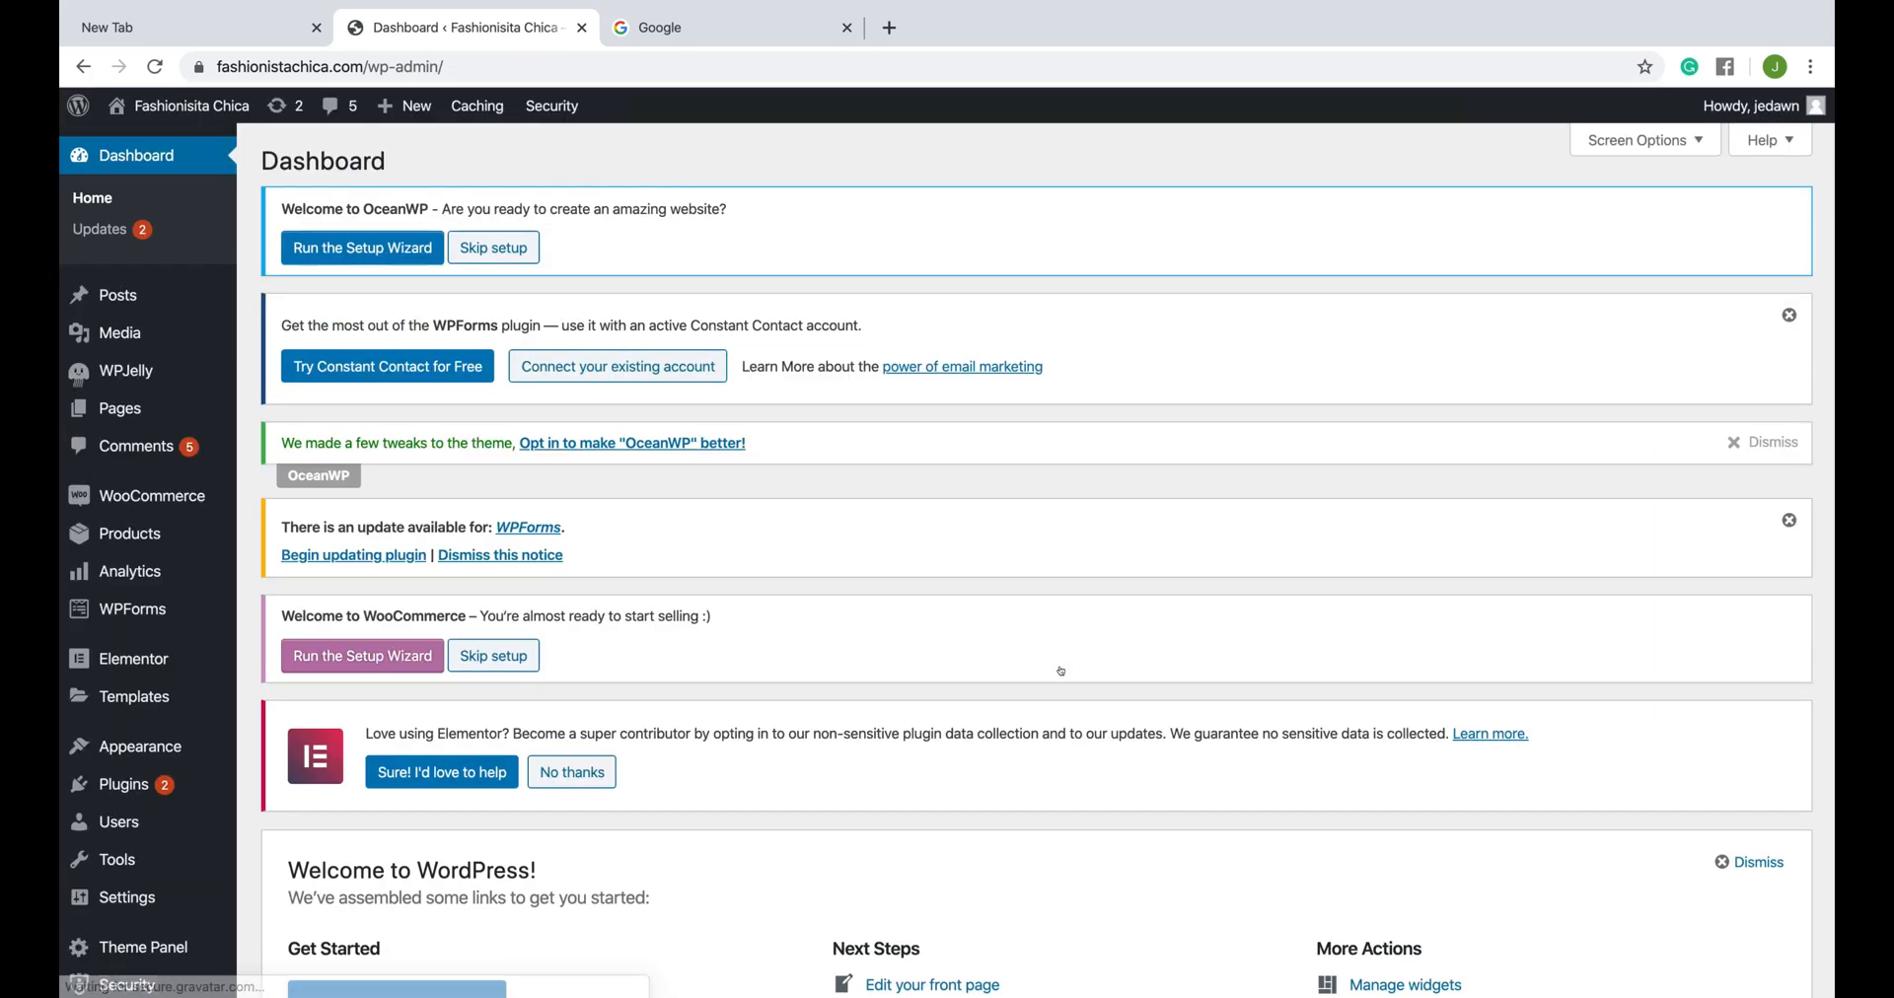
- Open the iThemes Security logs and filter the event list to Notices
scroll(579, 553, "down", 5)
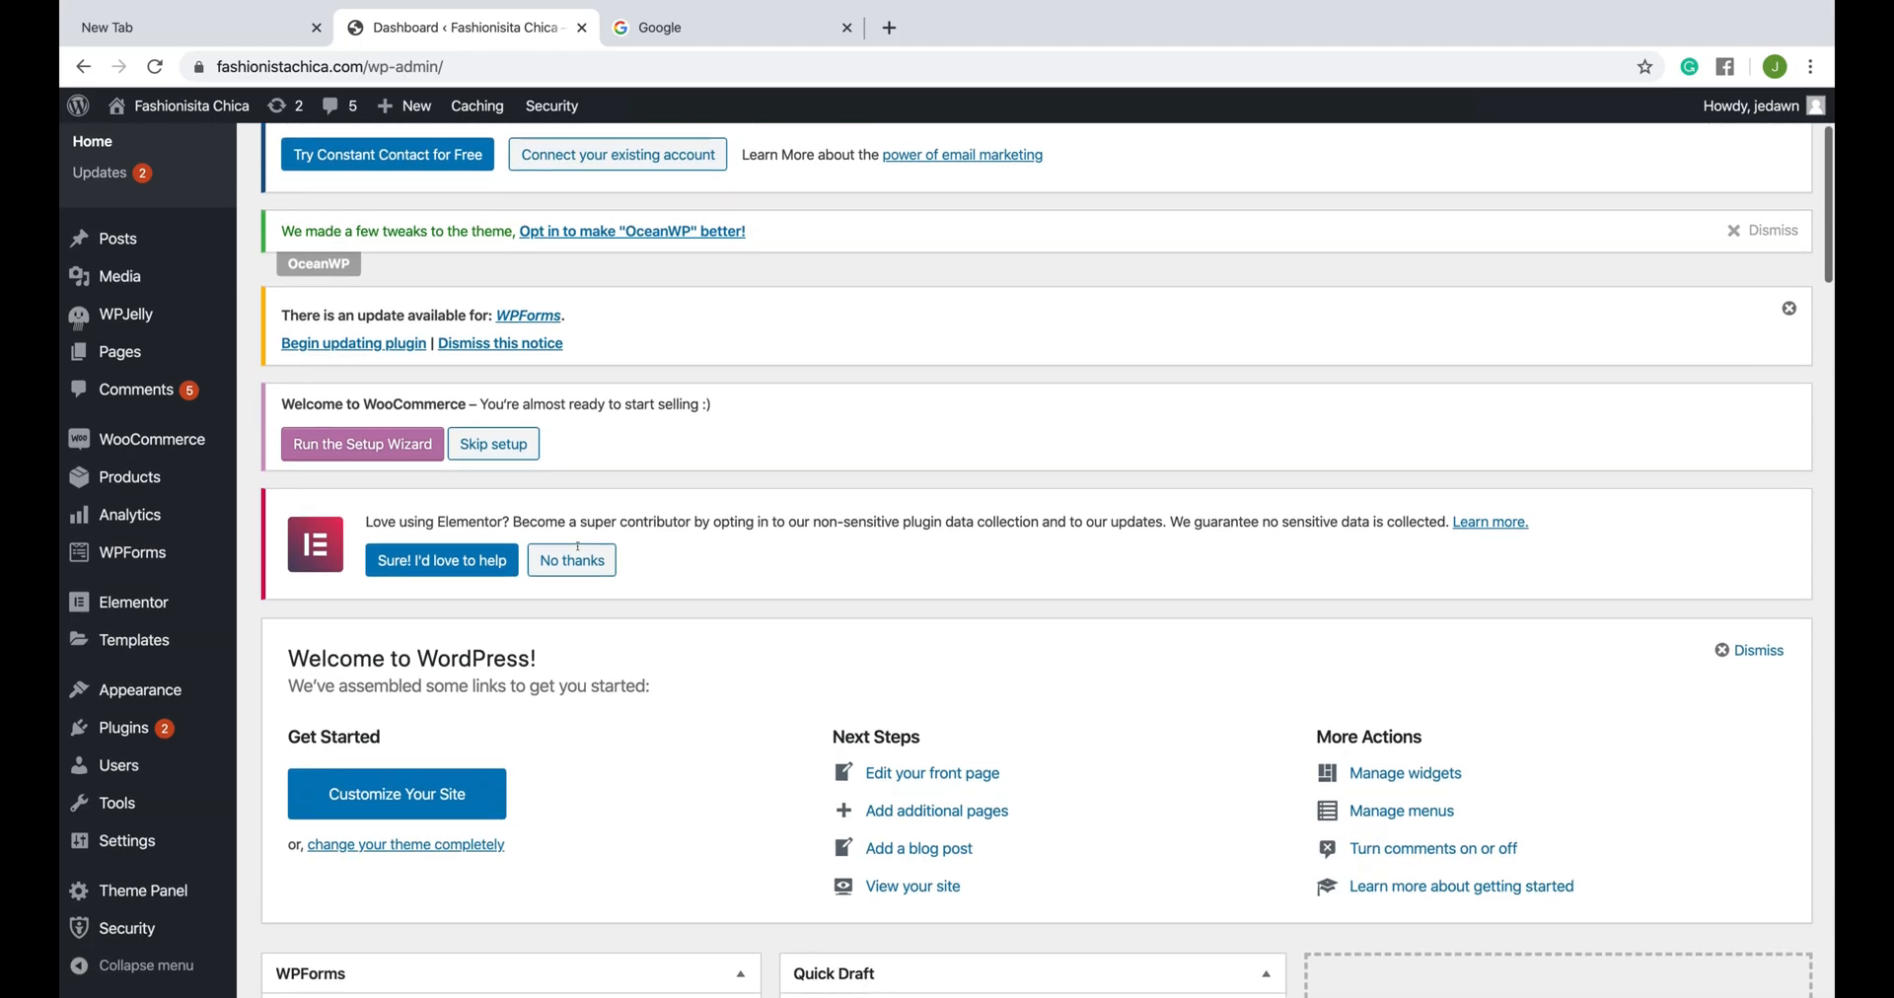
scroll(579, 553, "down", 1)
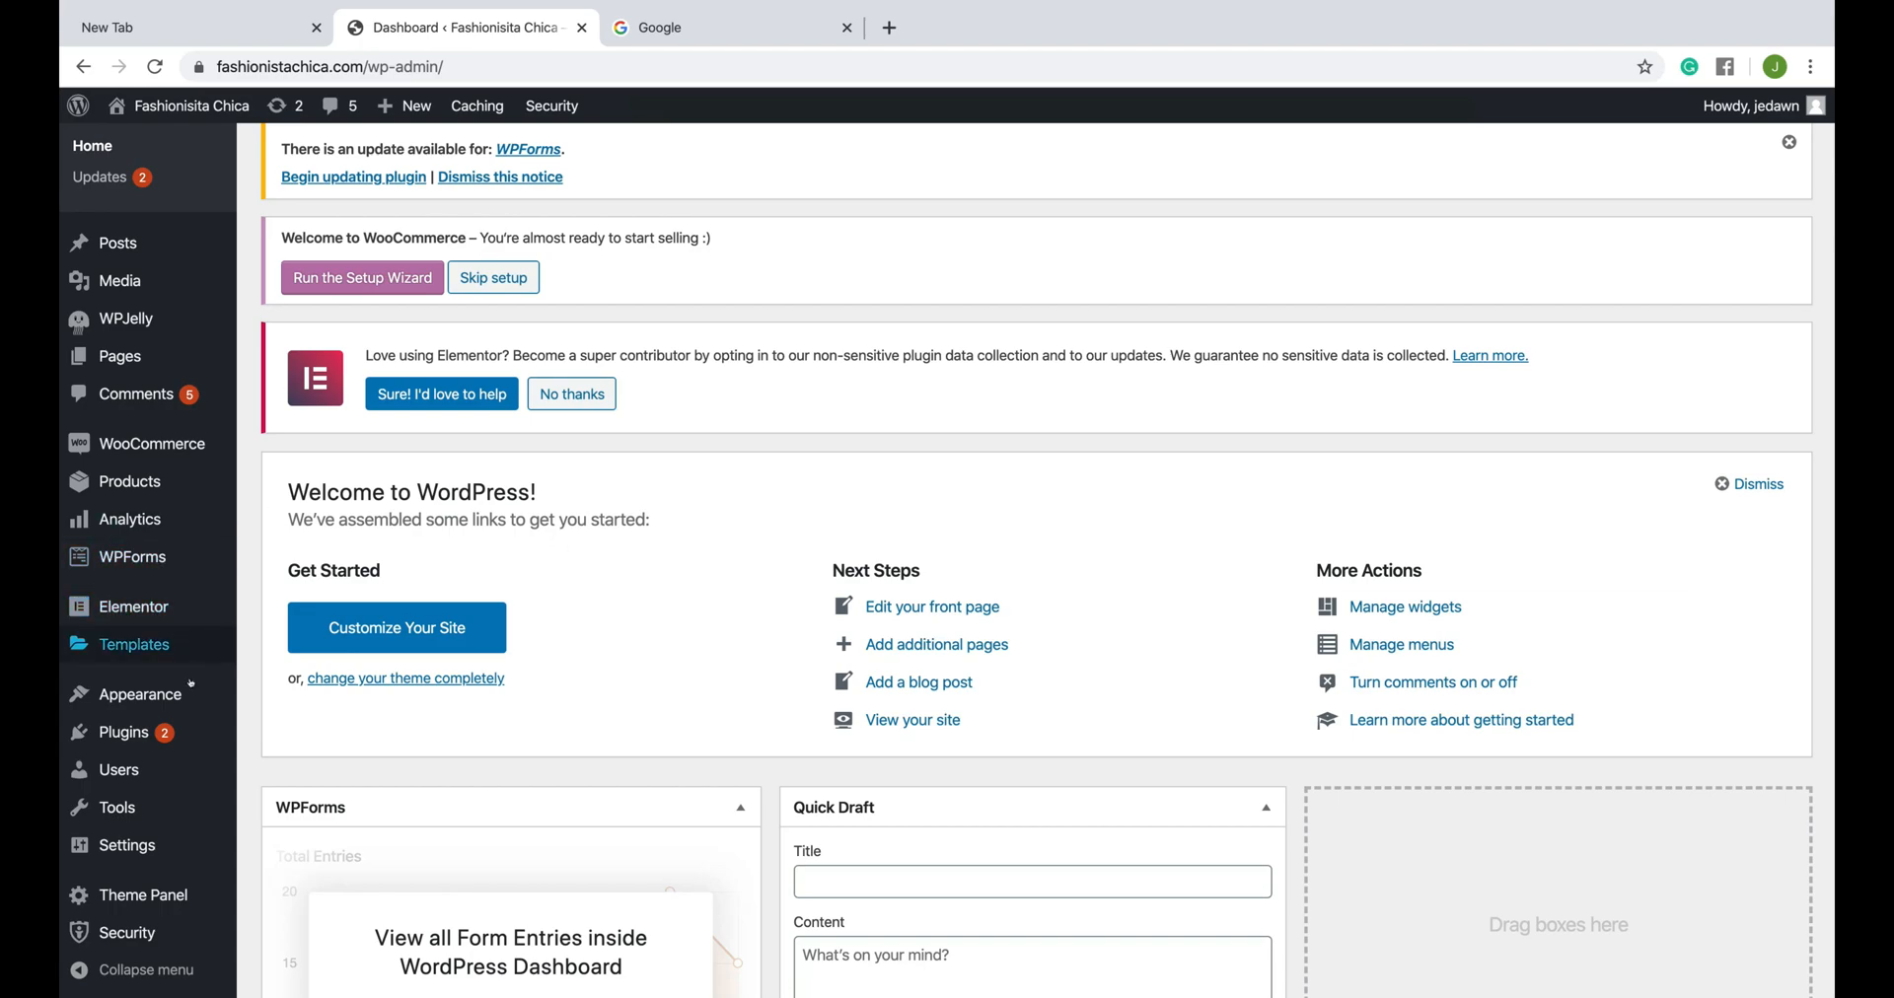
mouse_move(161, 742)
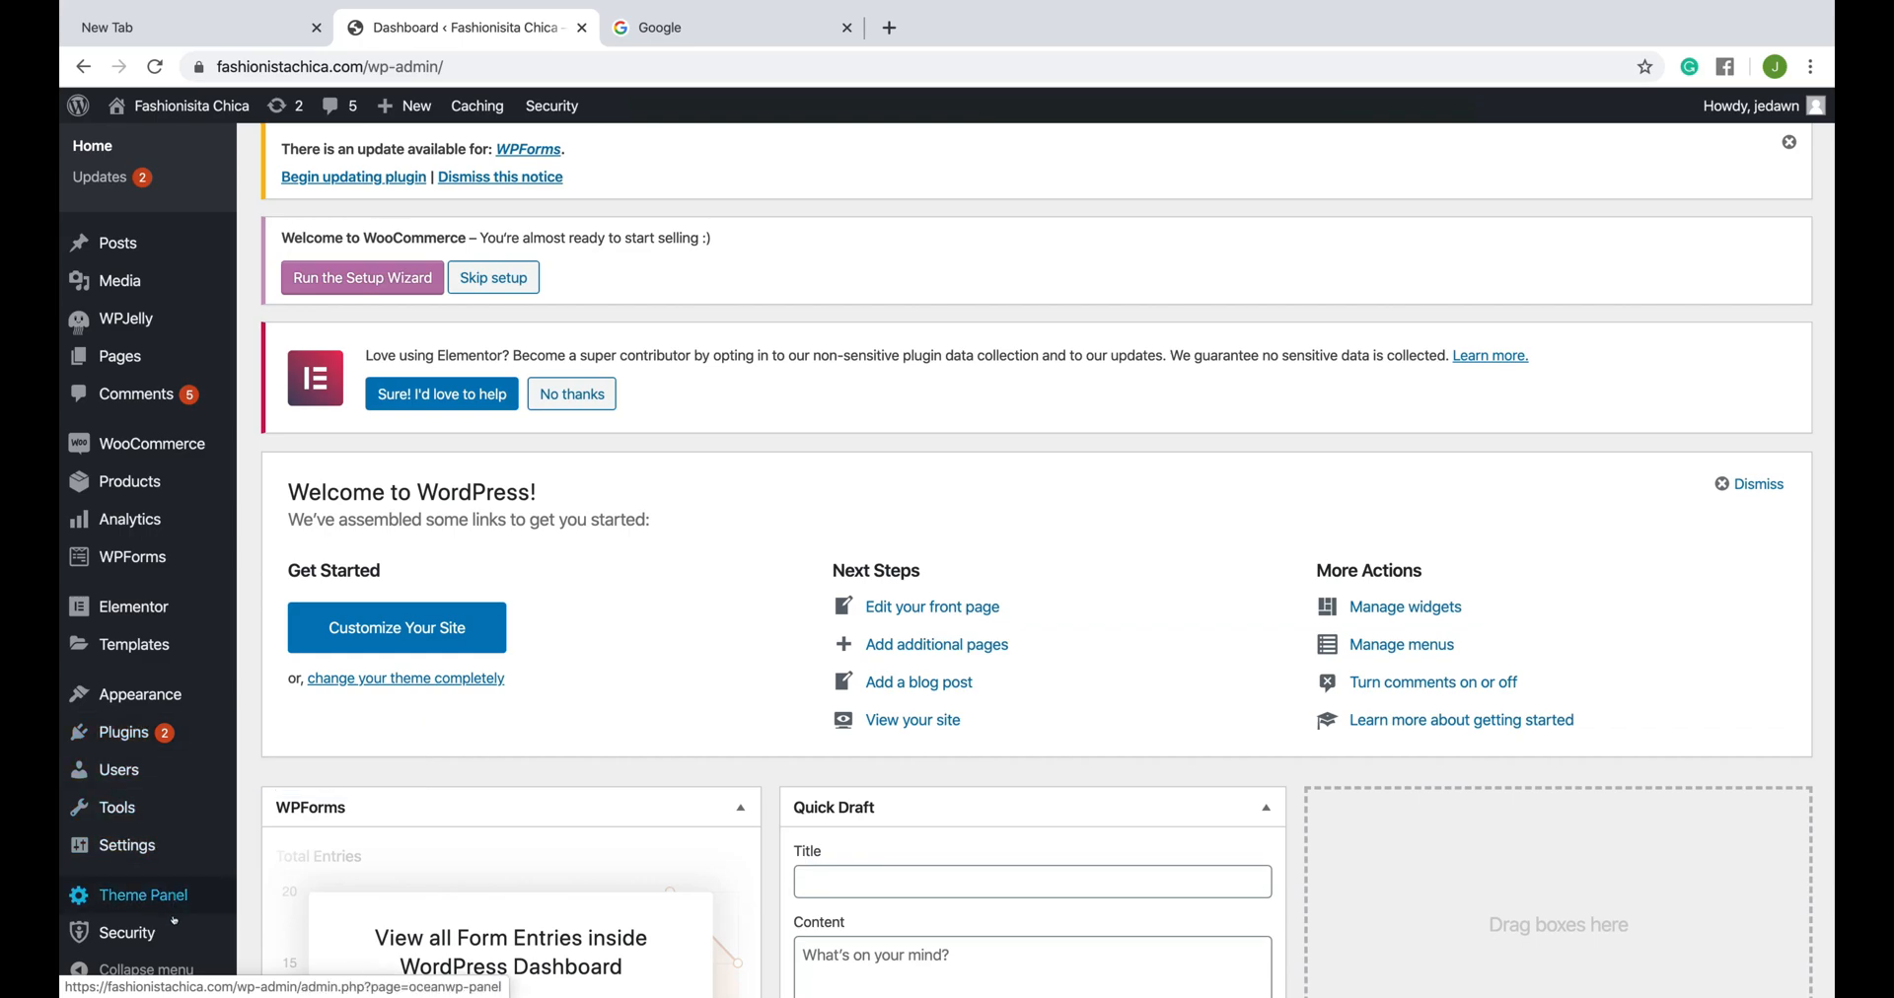
mouse_move(129, 932)
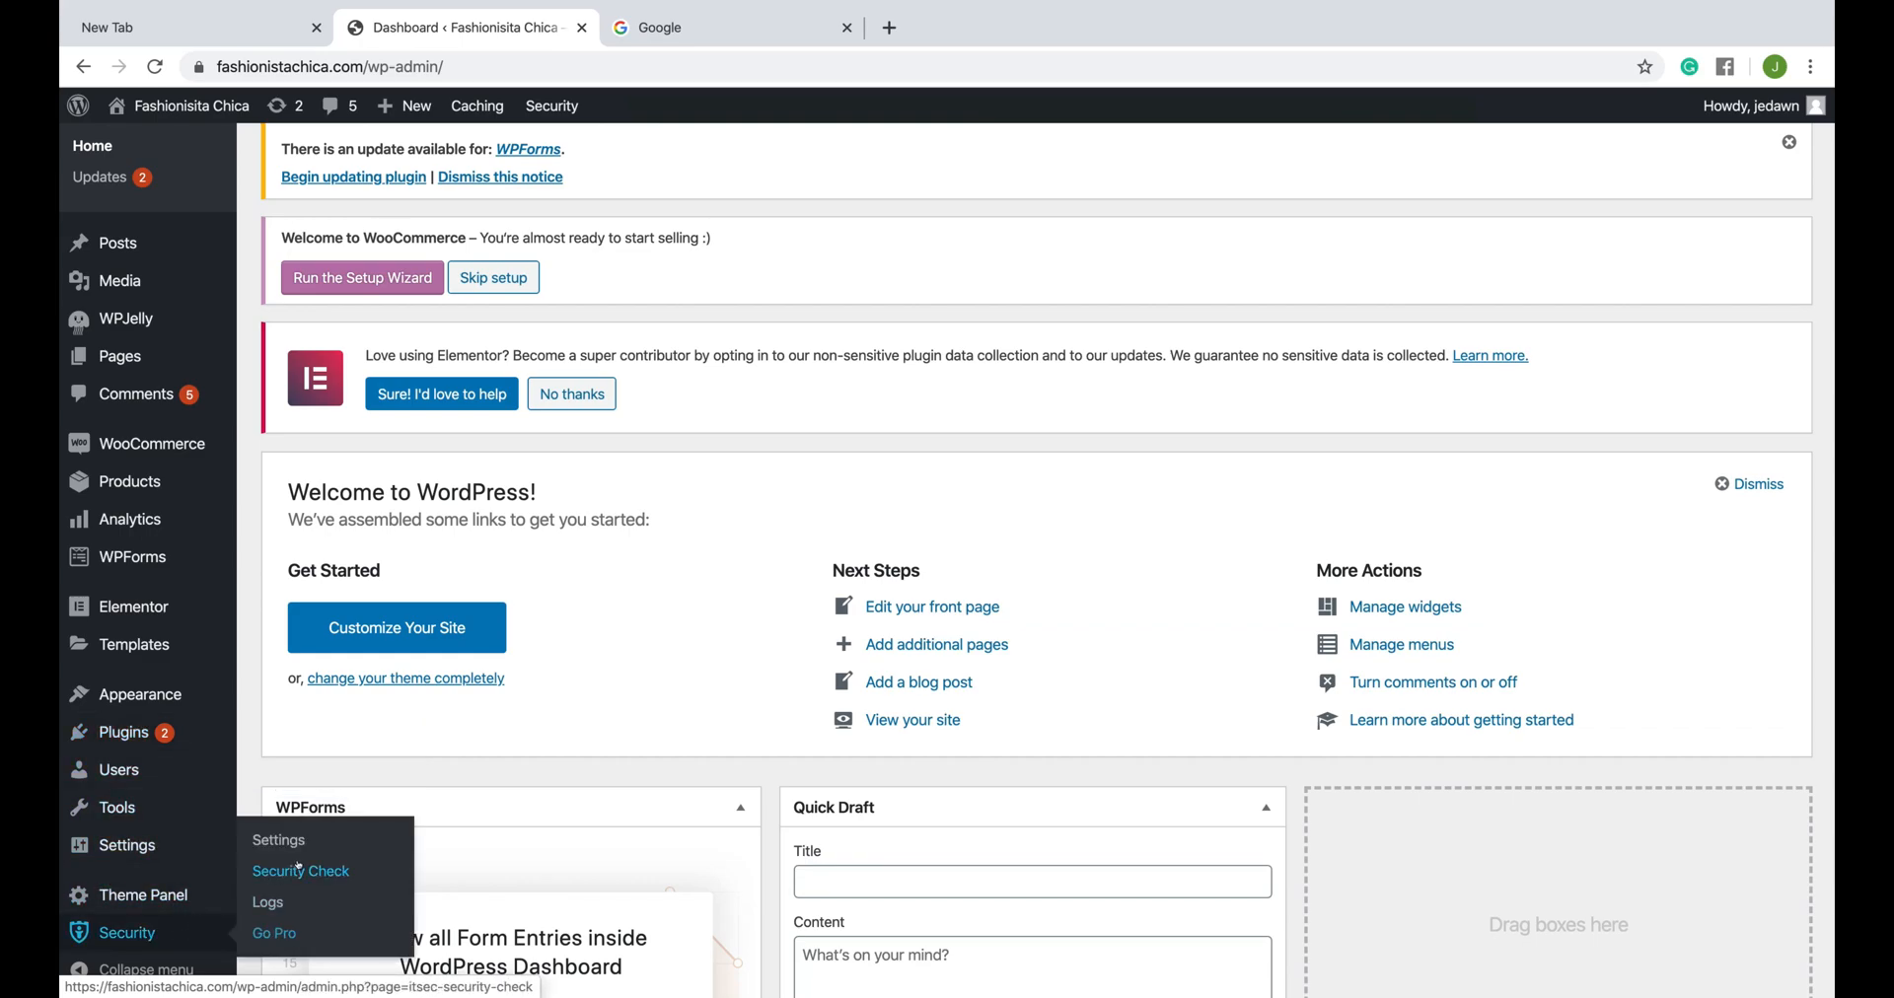
left_click(267, 904)
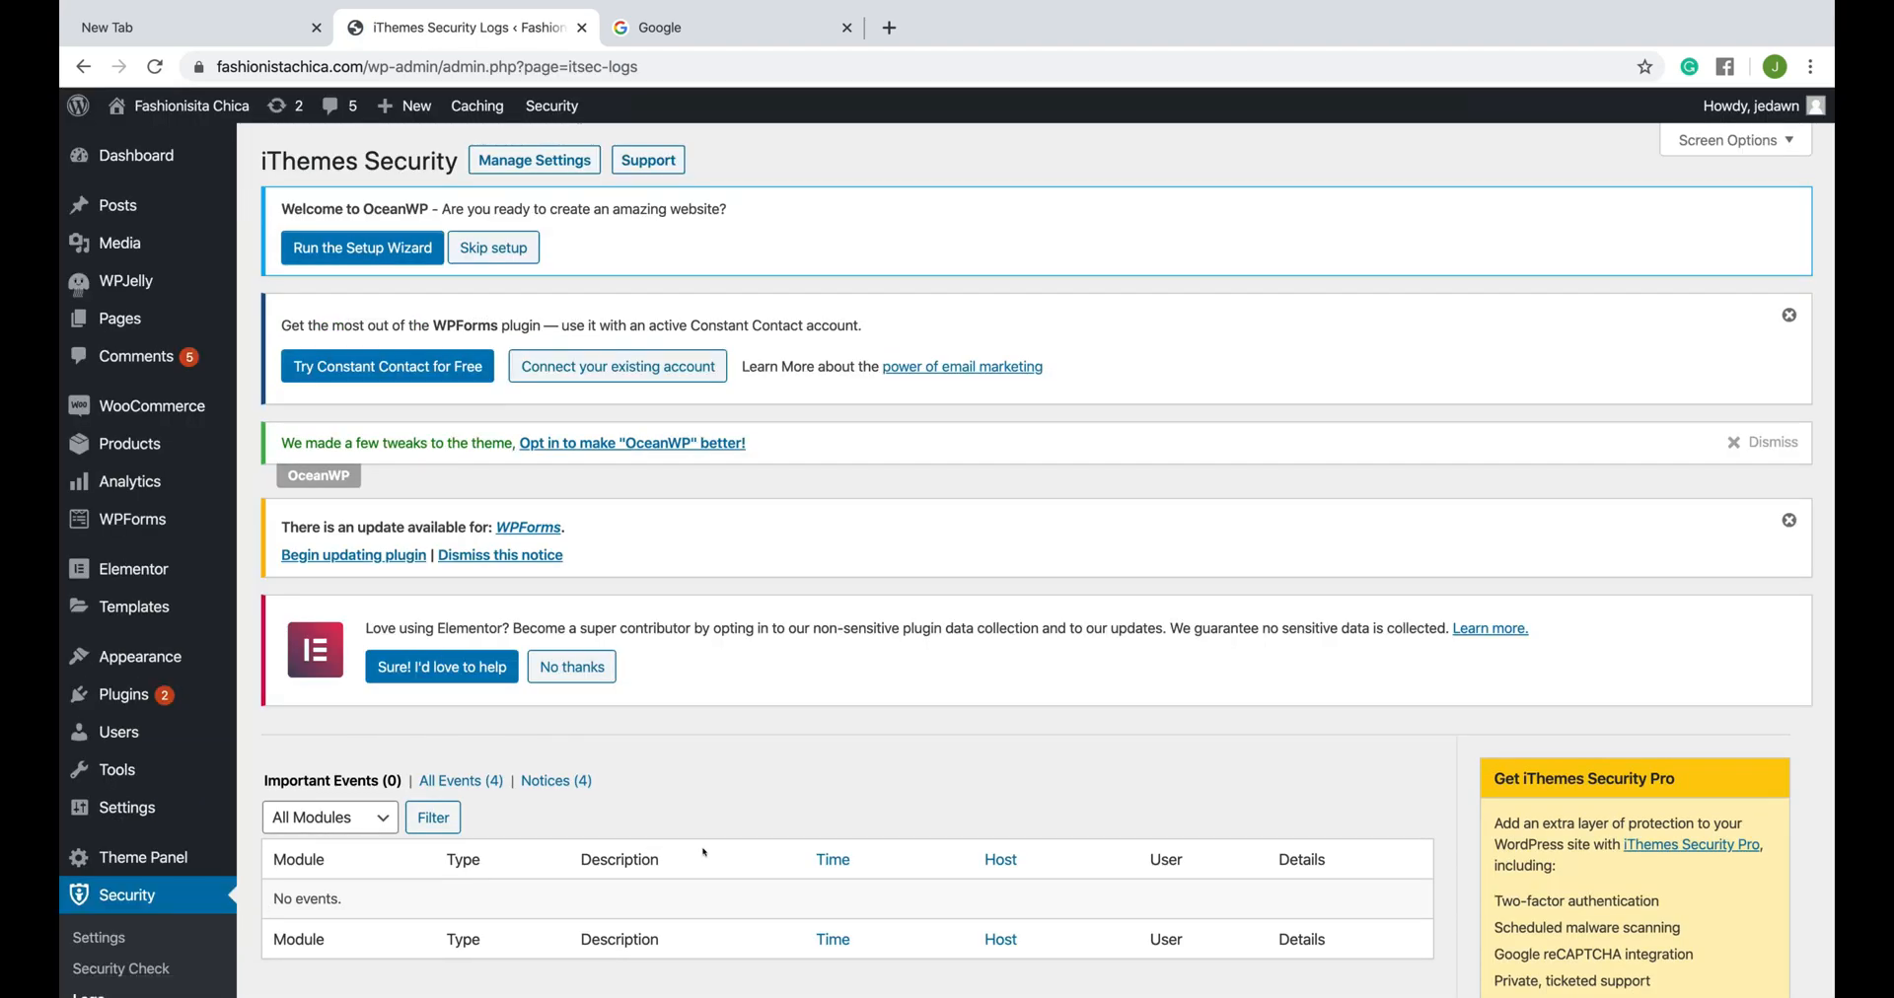
scroll(738, 716, "down", 3)
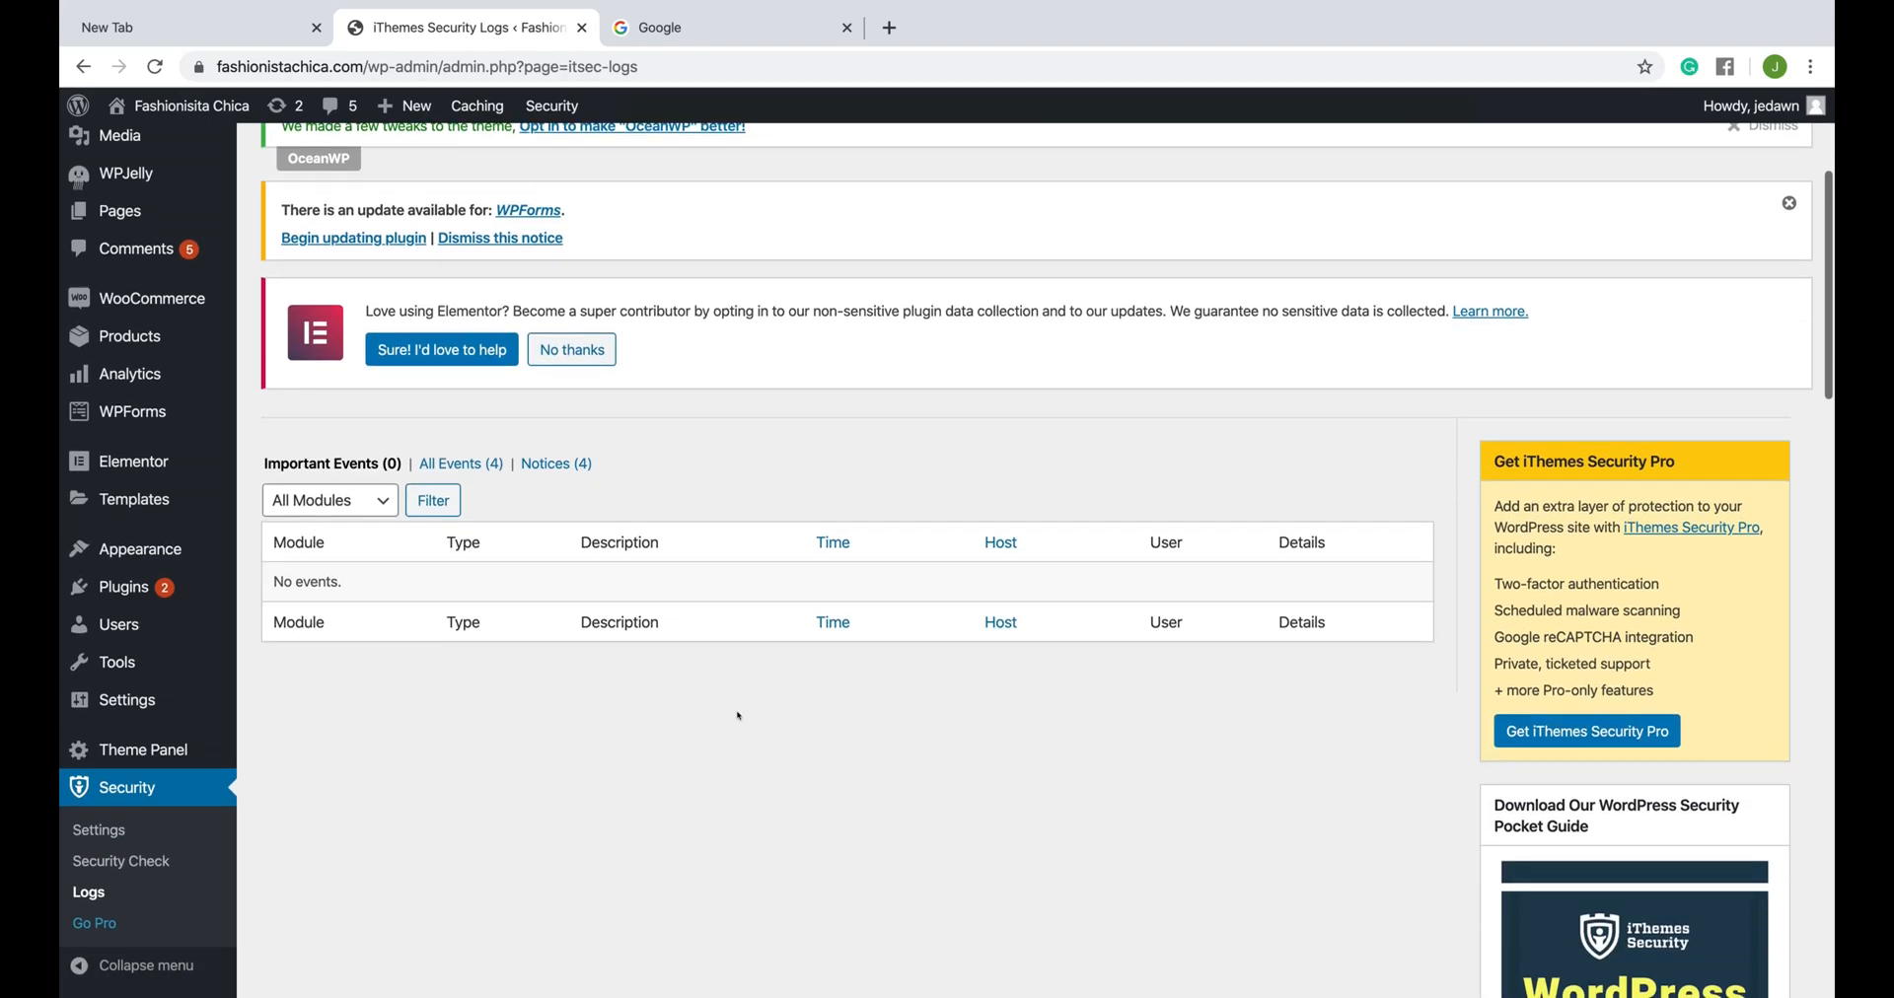
left_click(553, 464)
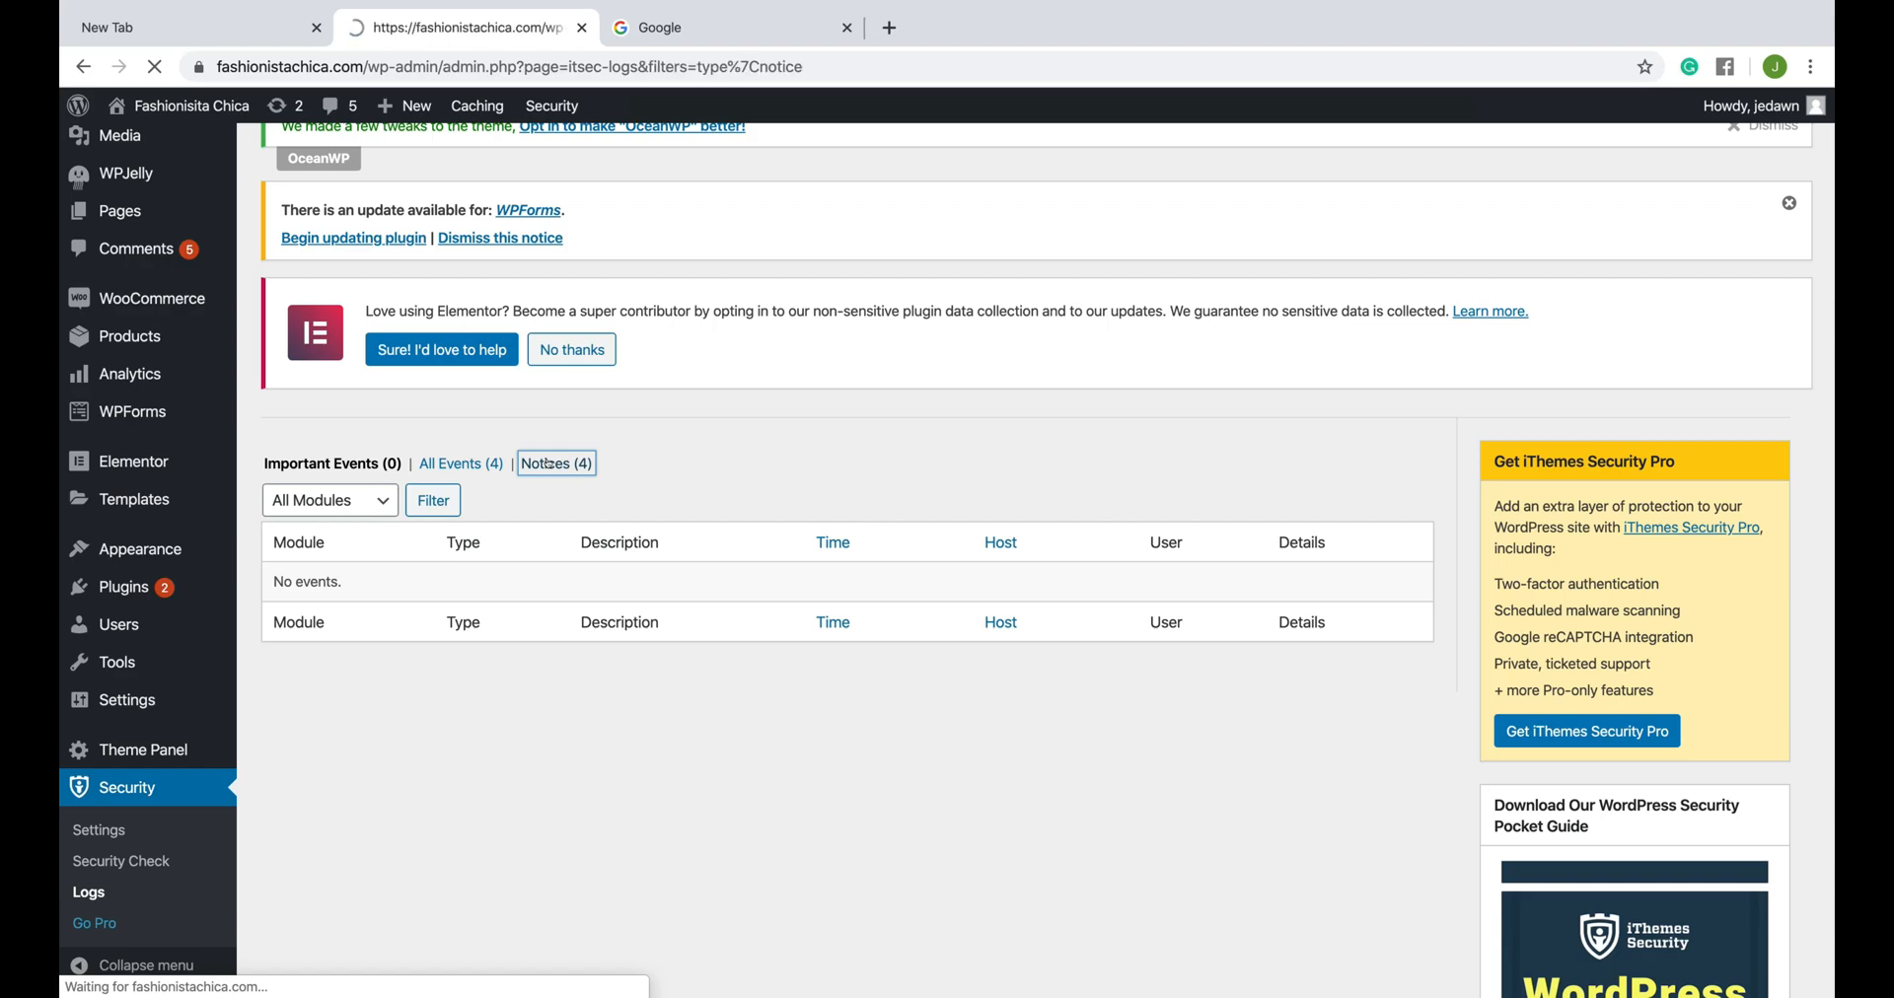
scroll(1014, 654, "down", 5)
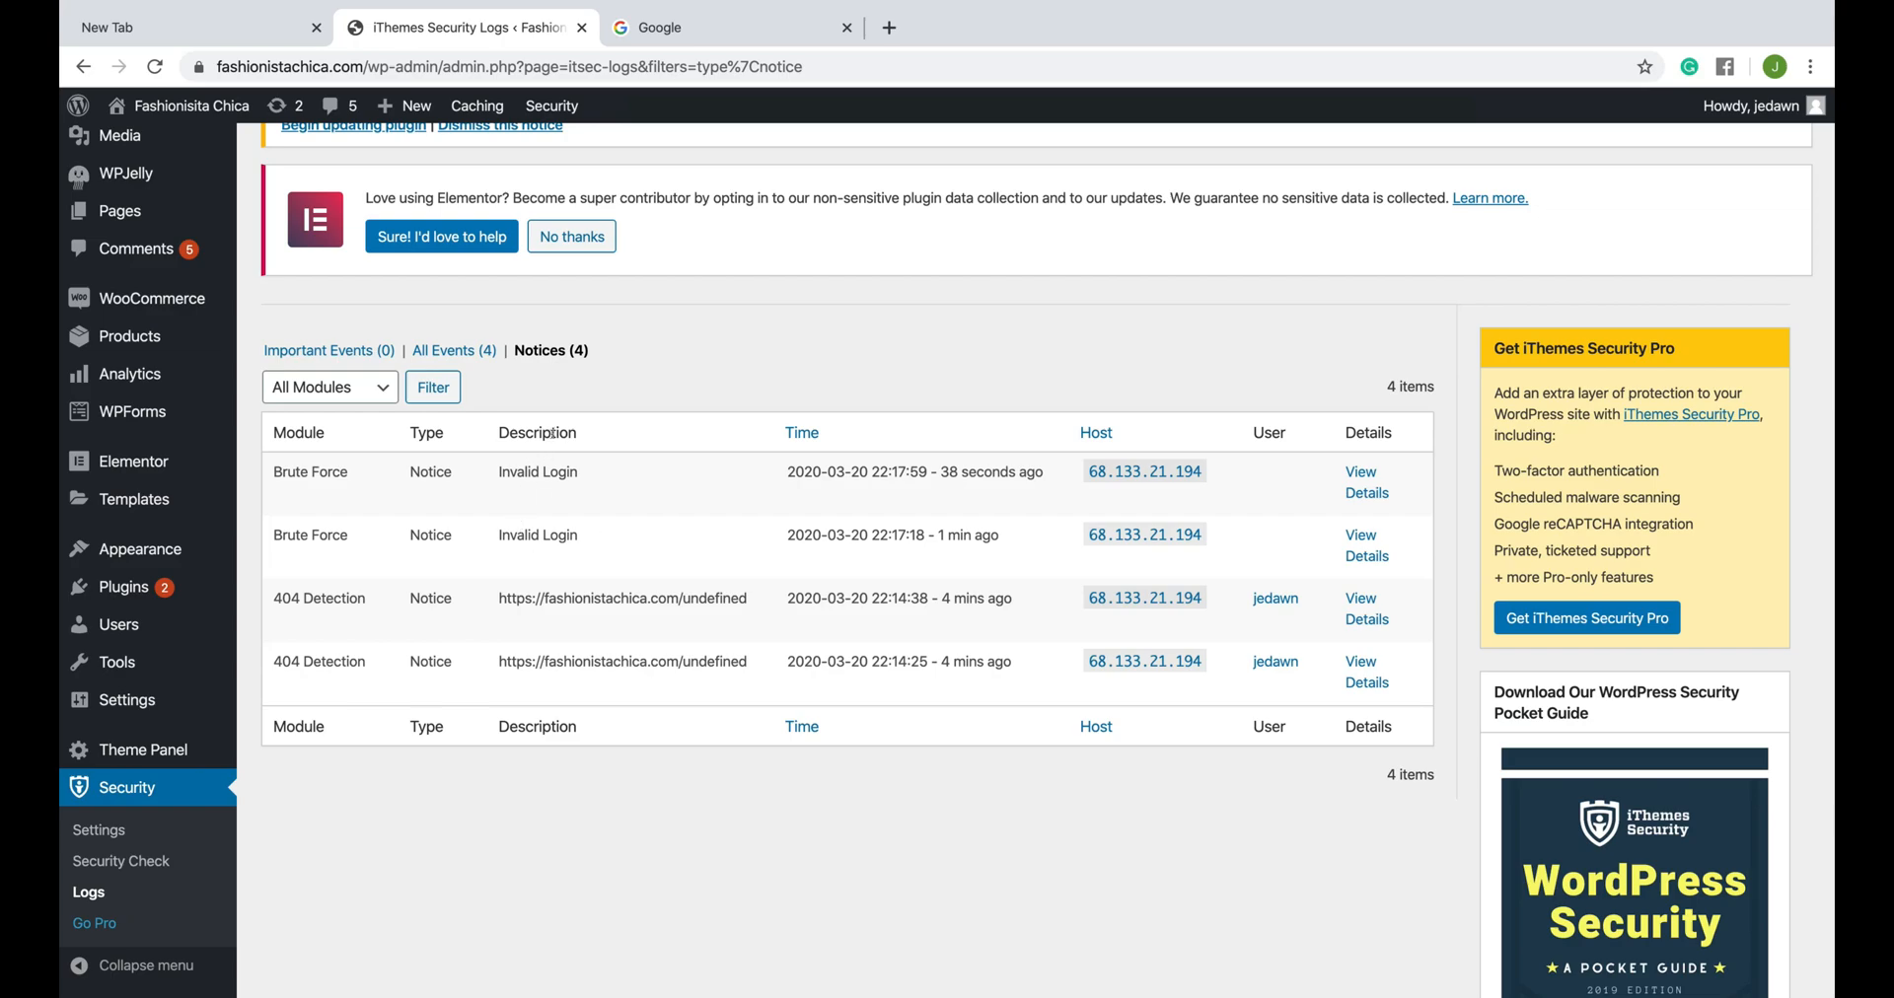
- Examine the details and raw details of the newest Brute Force invalid login notice, and close them
left_click(1362, 489)
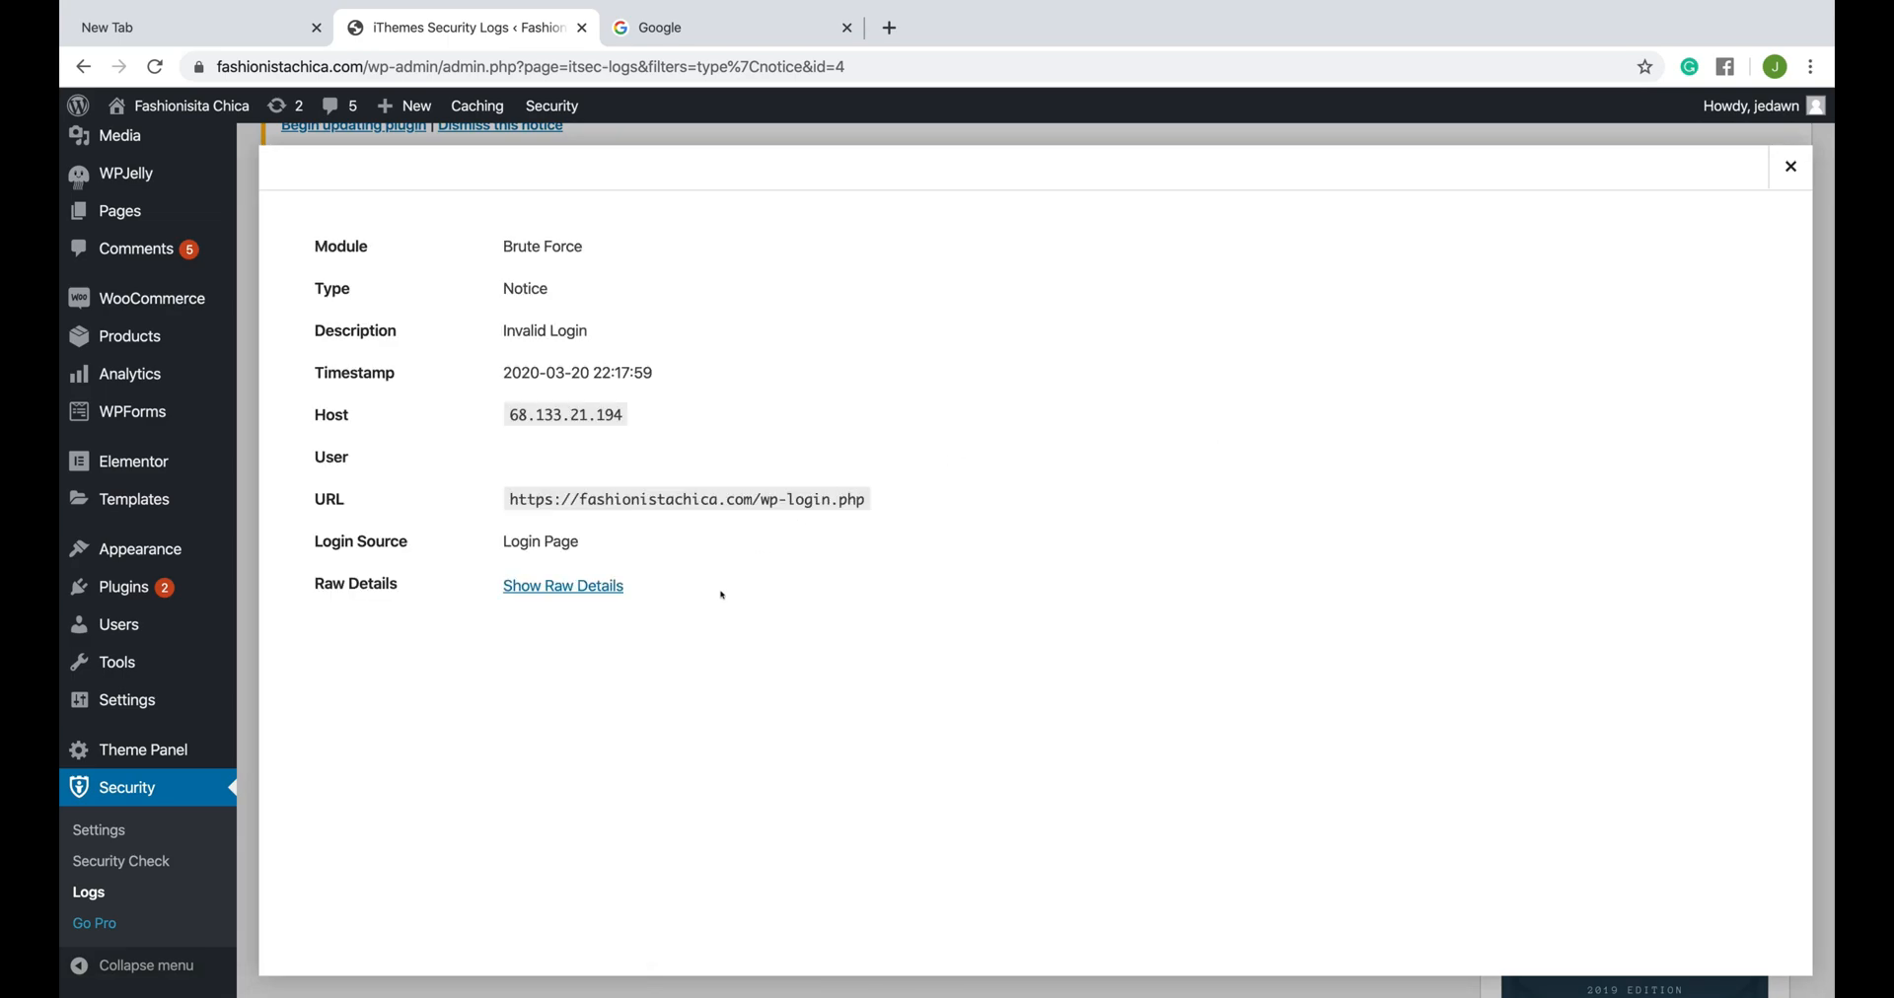
left_click(569, 583)
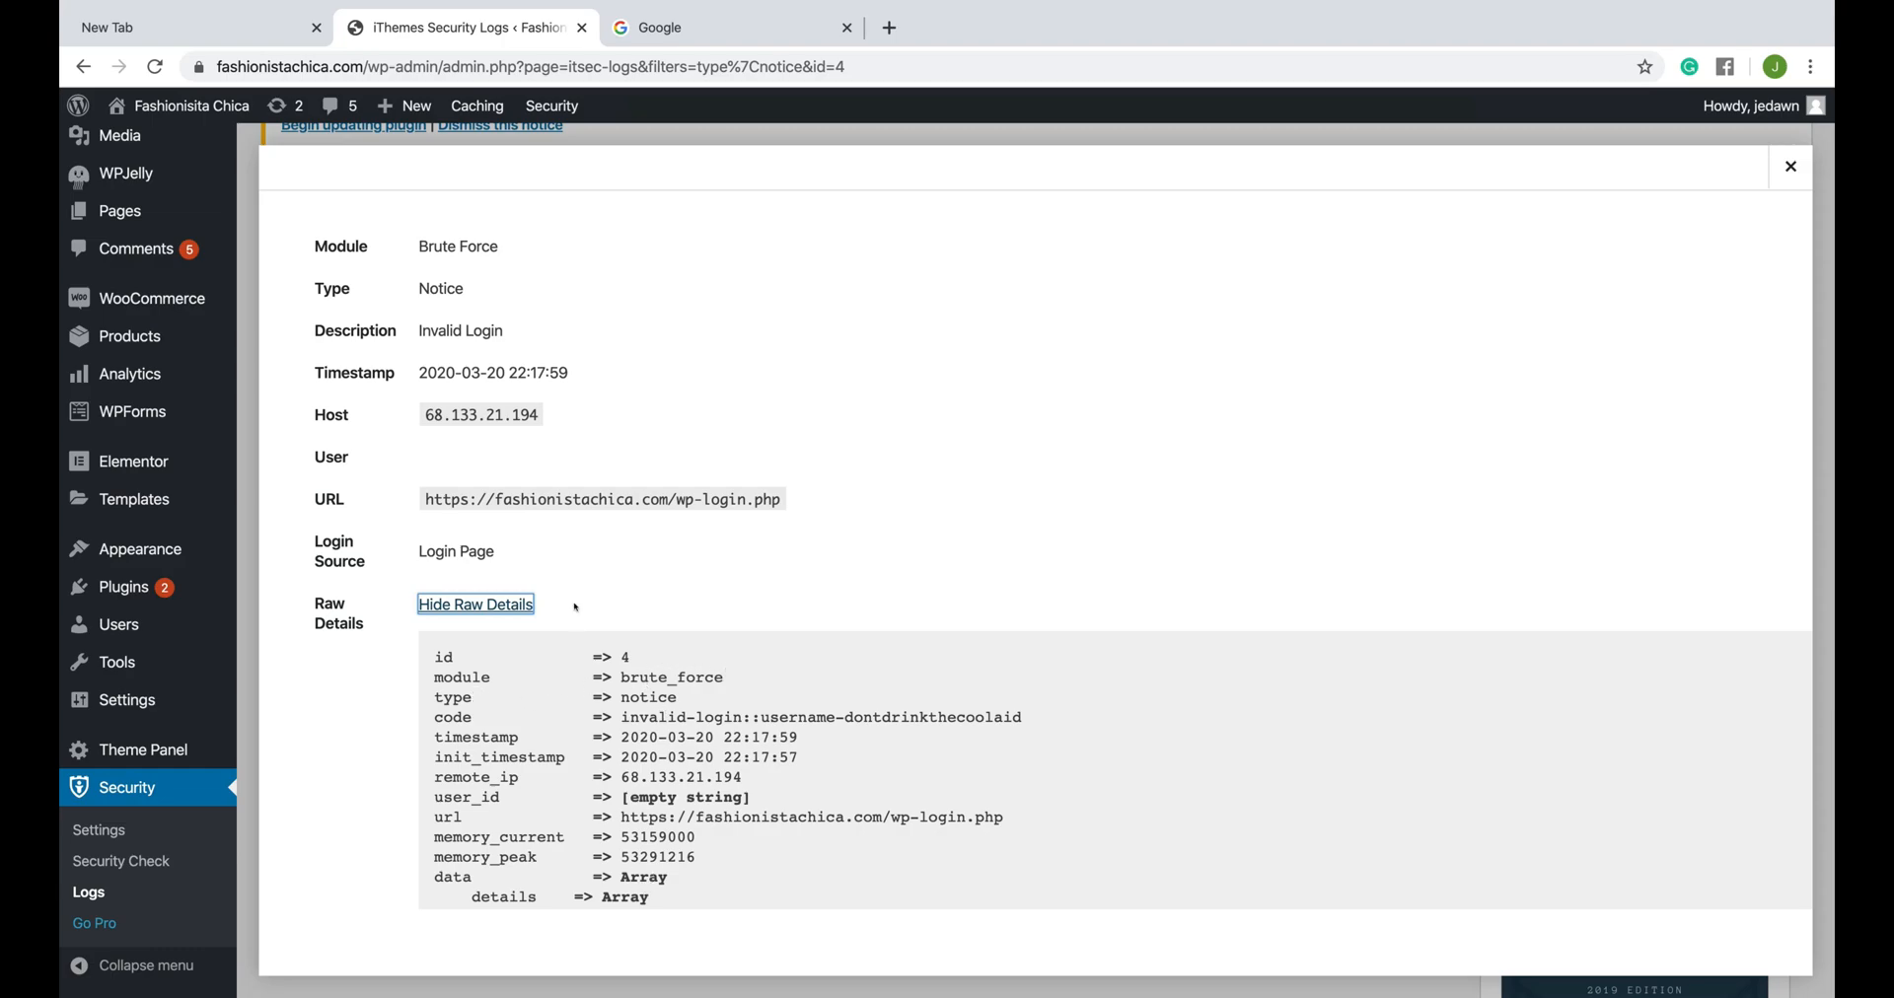
left_click(1790, 165)
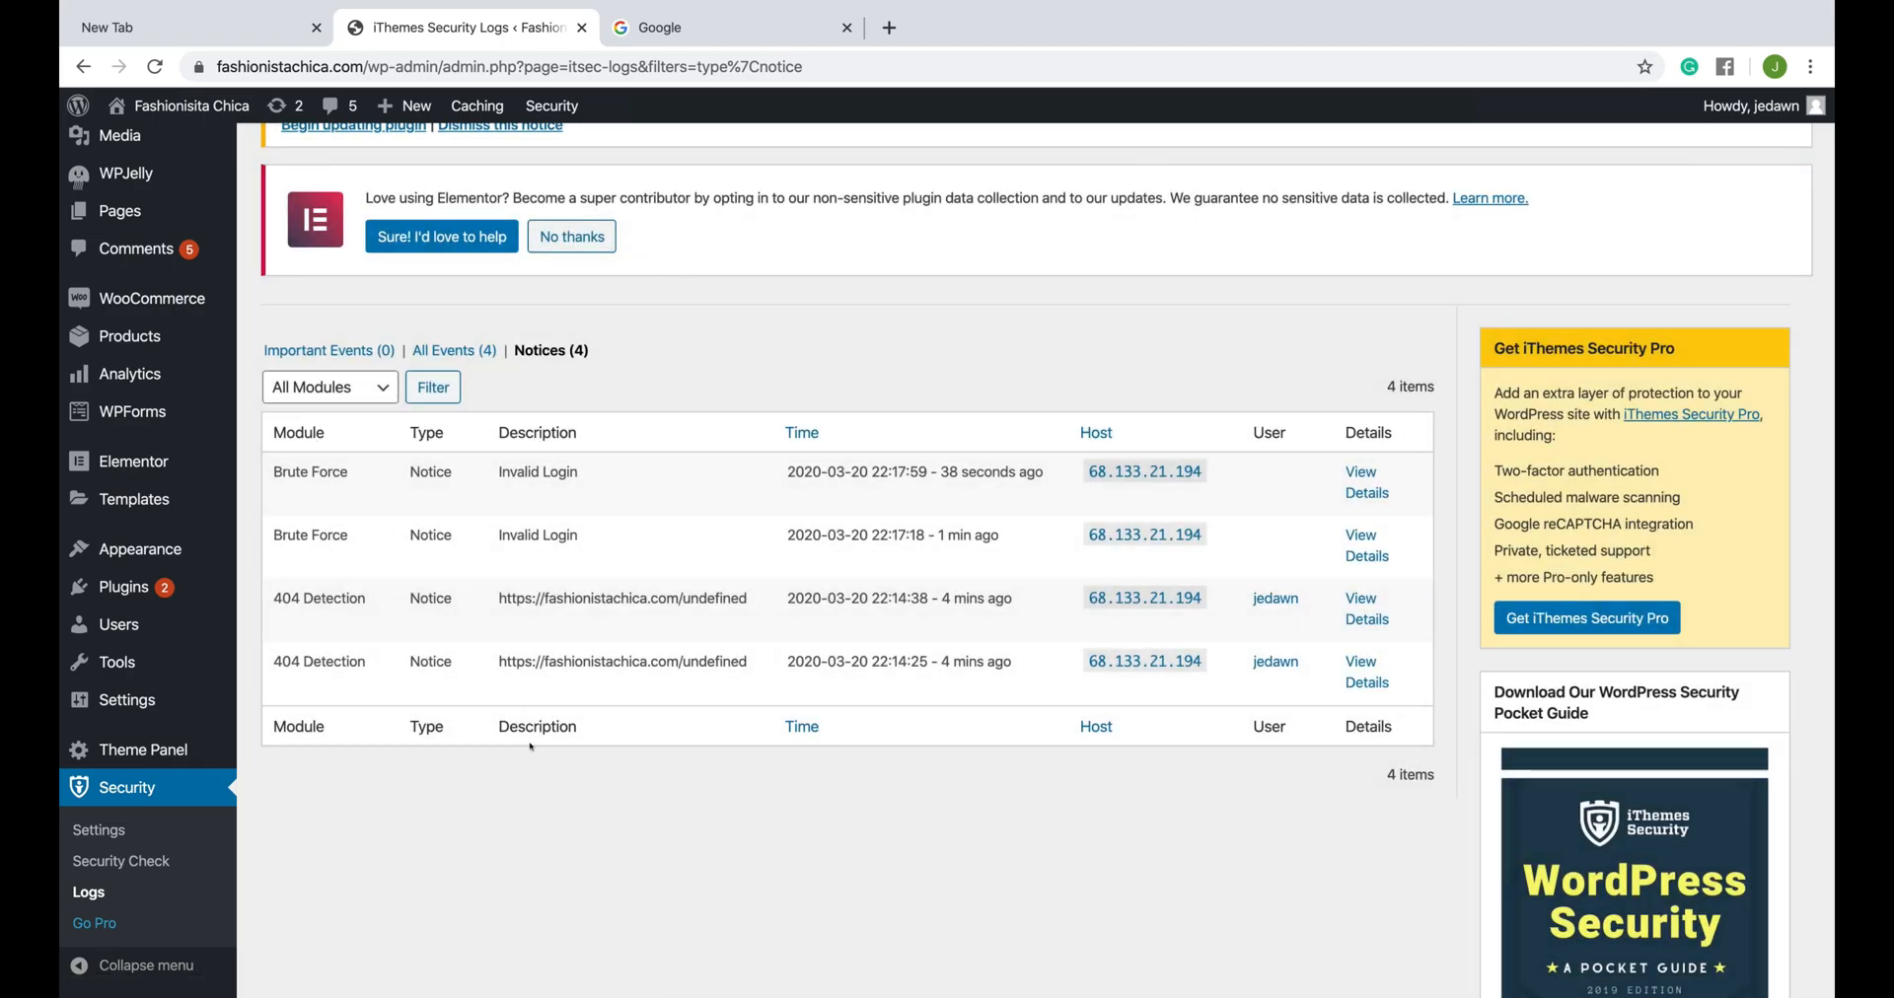
scroll(531, 748, "down", 10)
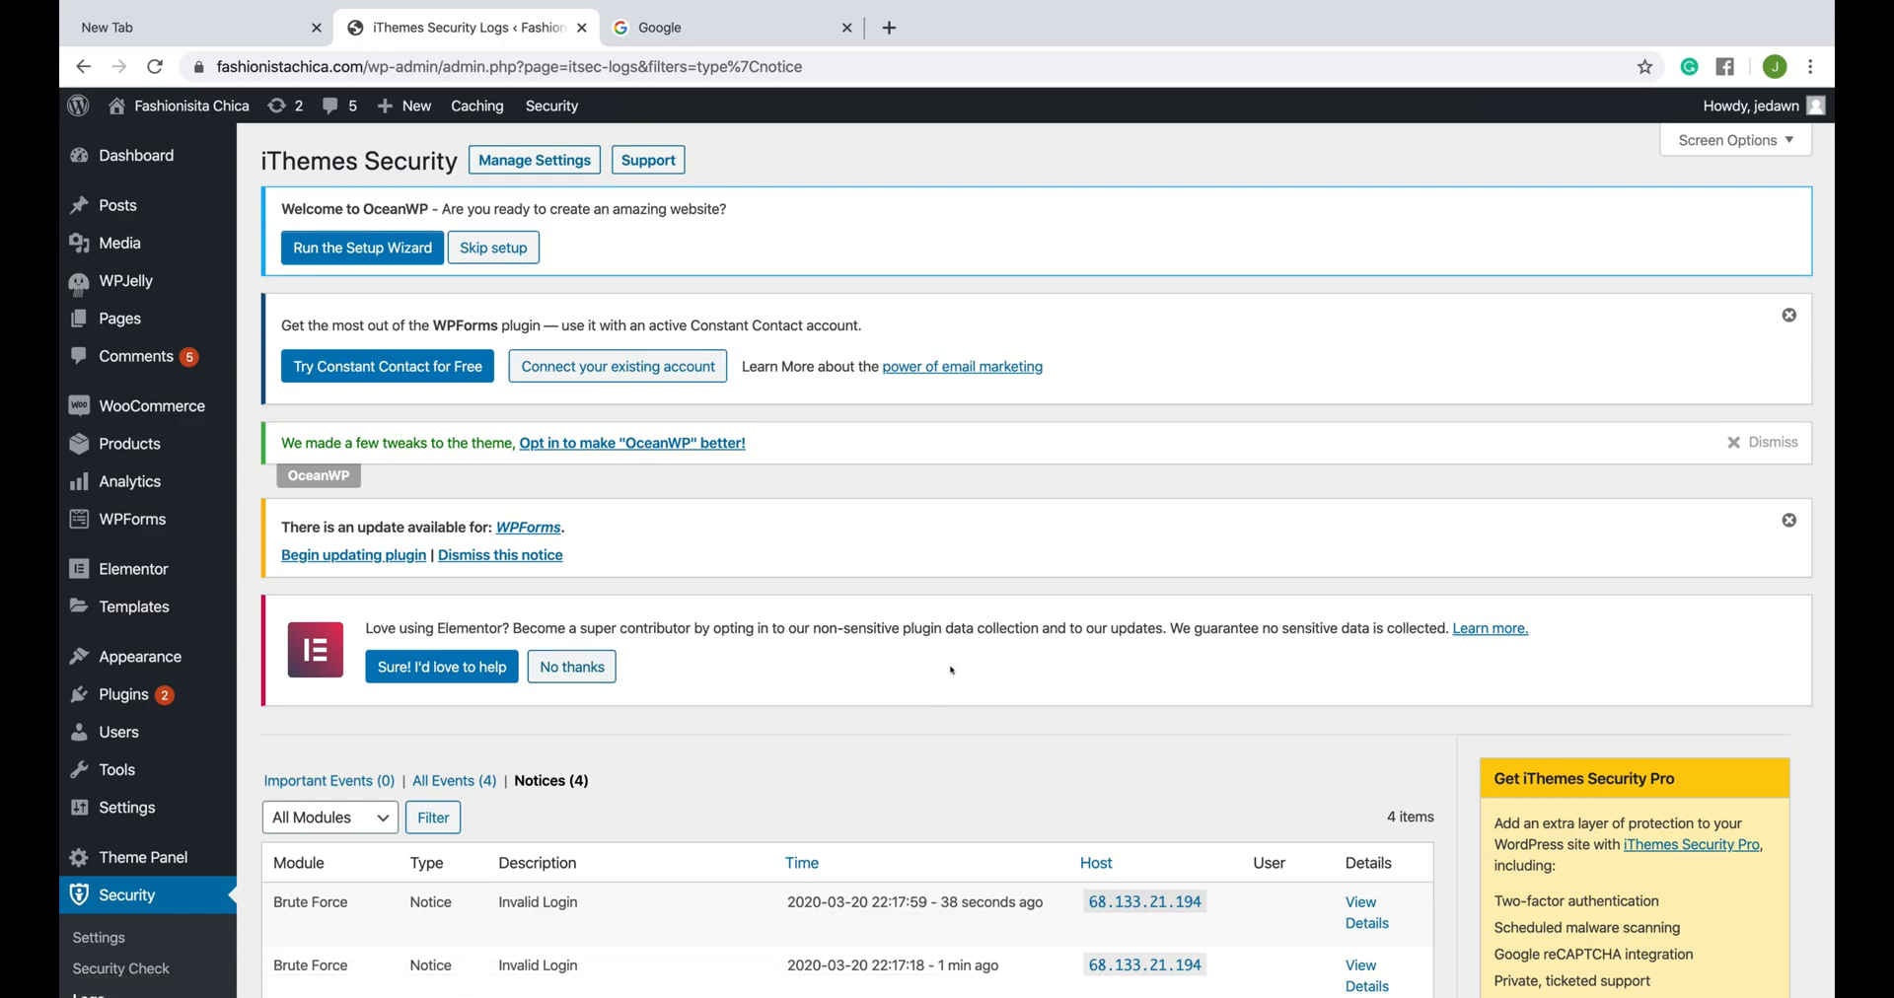
- Visit the Fashionisita Chica homepage, look over its product images and open the black printed design T-shirt
left_click(144, 98)
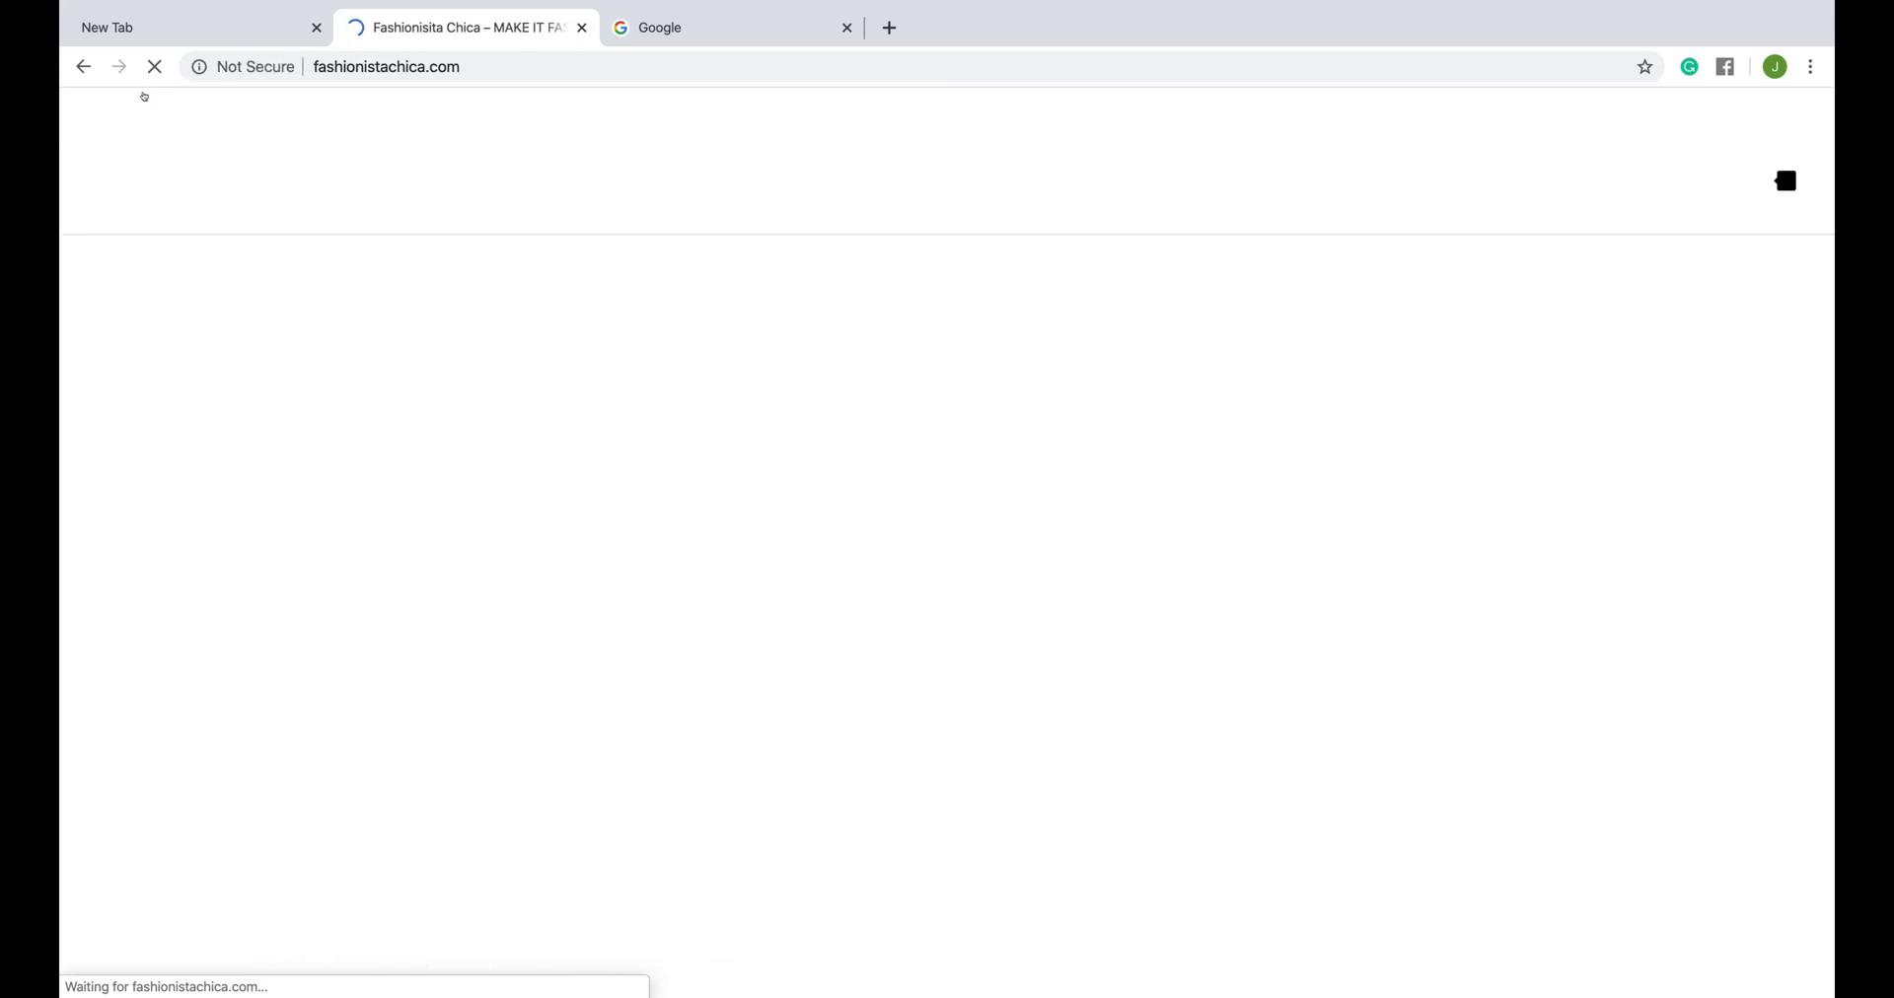
scroll(806, 537, "down", 1)
scroll(806, 538, "down", 10)
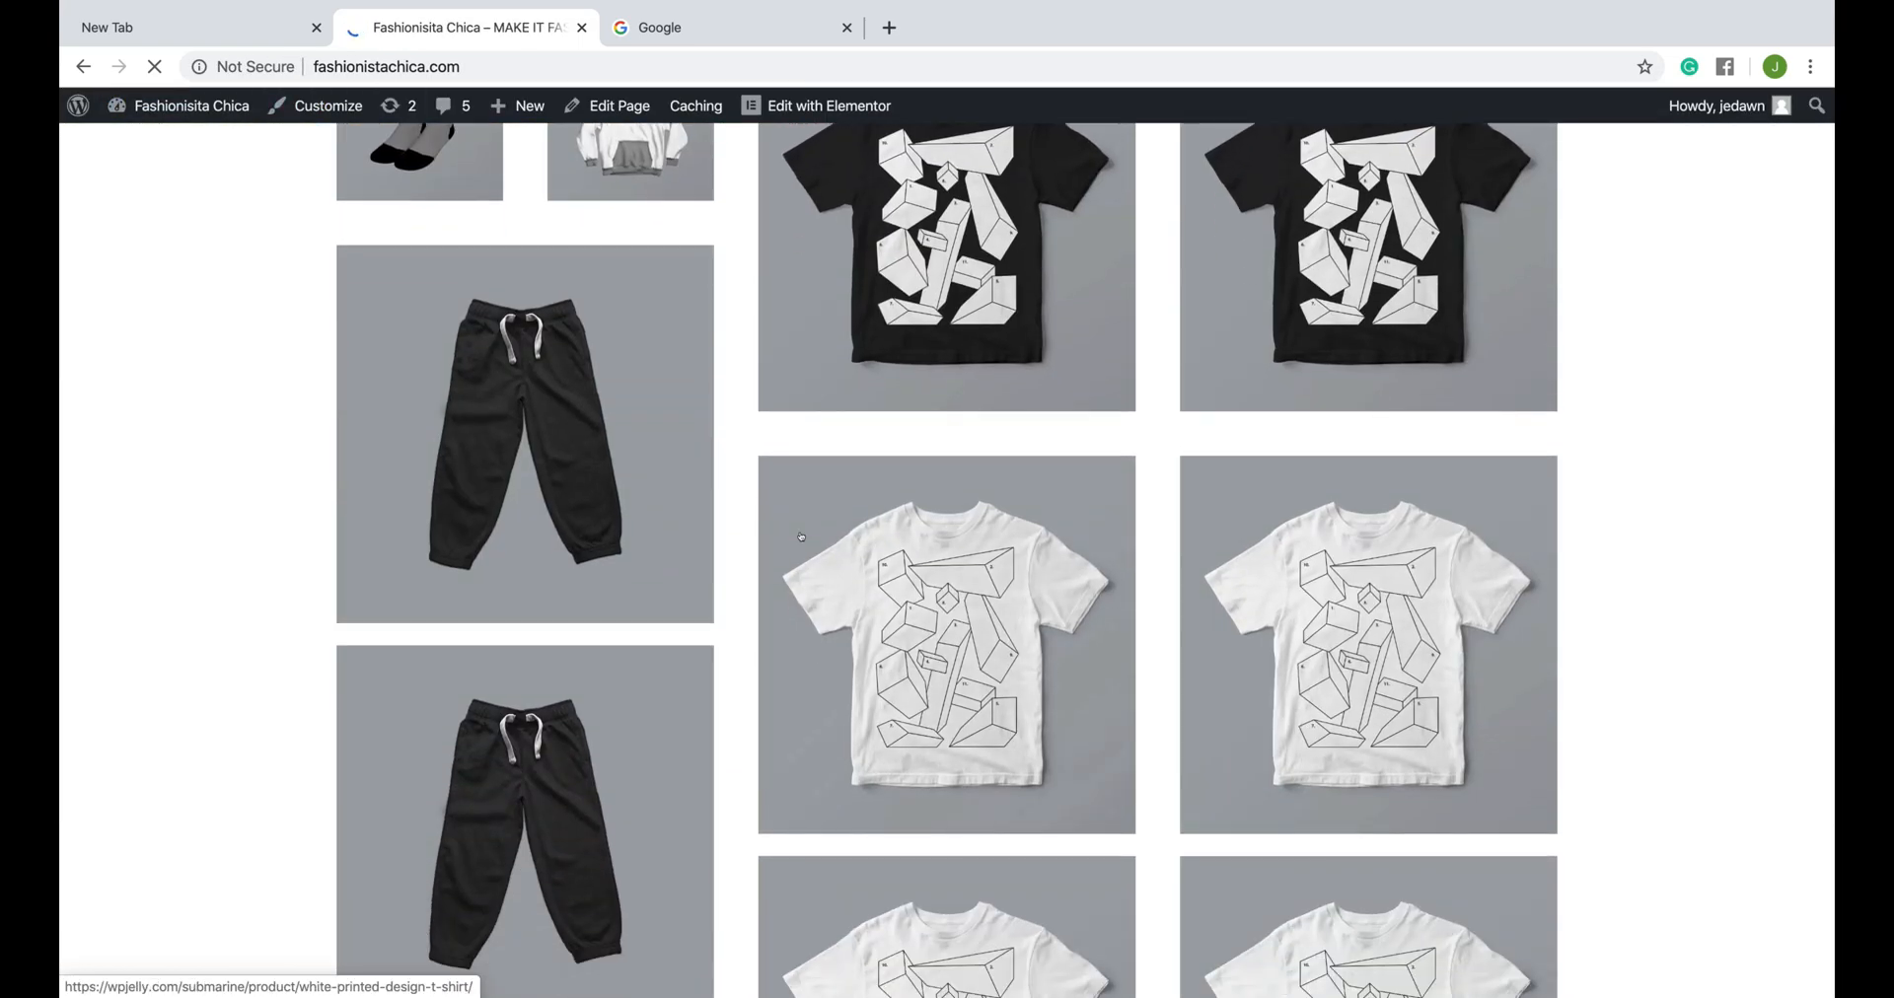
scroll(809, 528, "up", 5)
left_click(1300, 577)
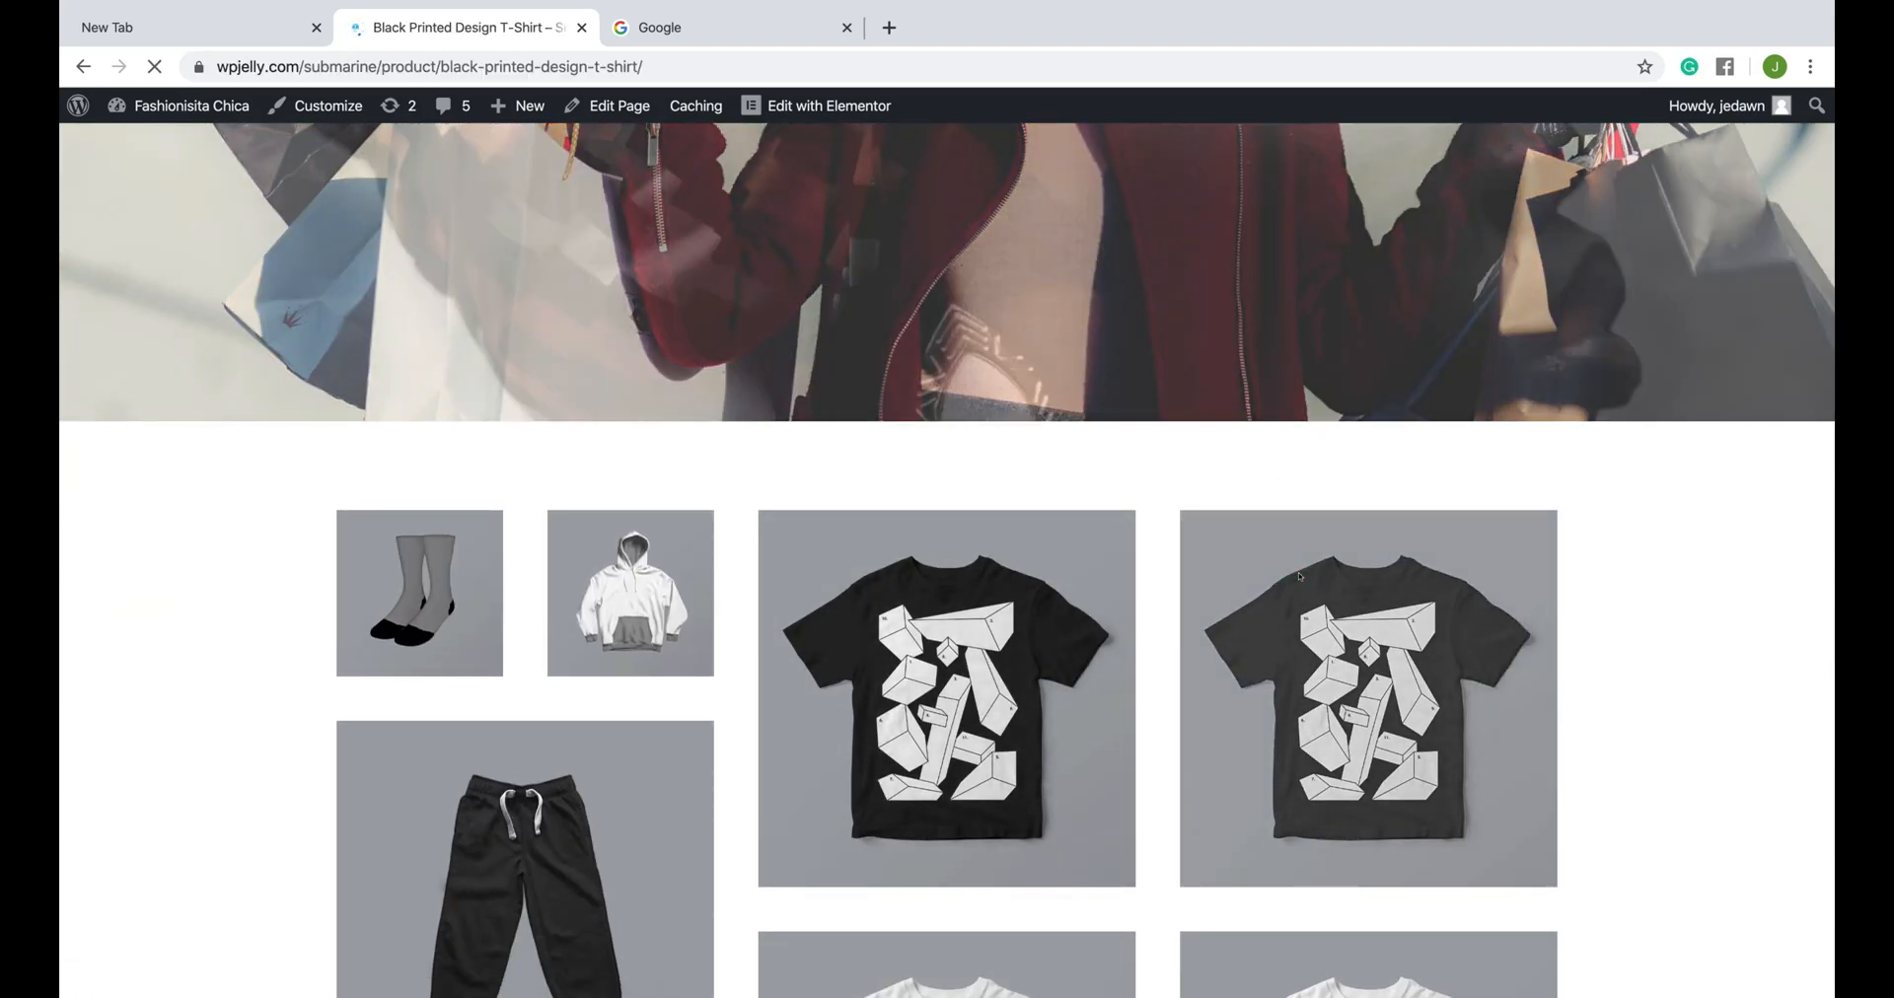